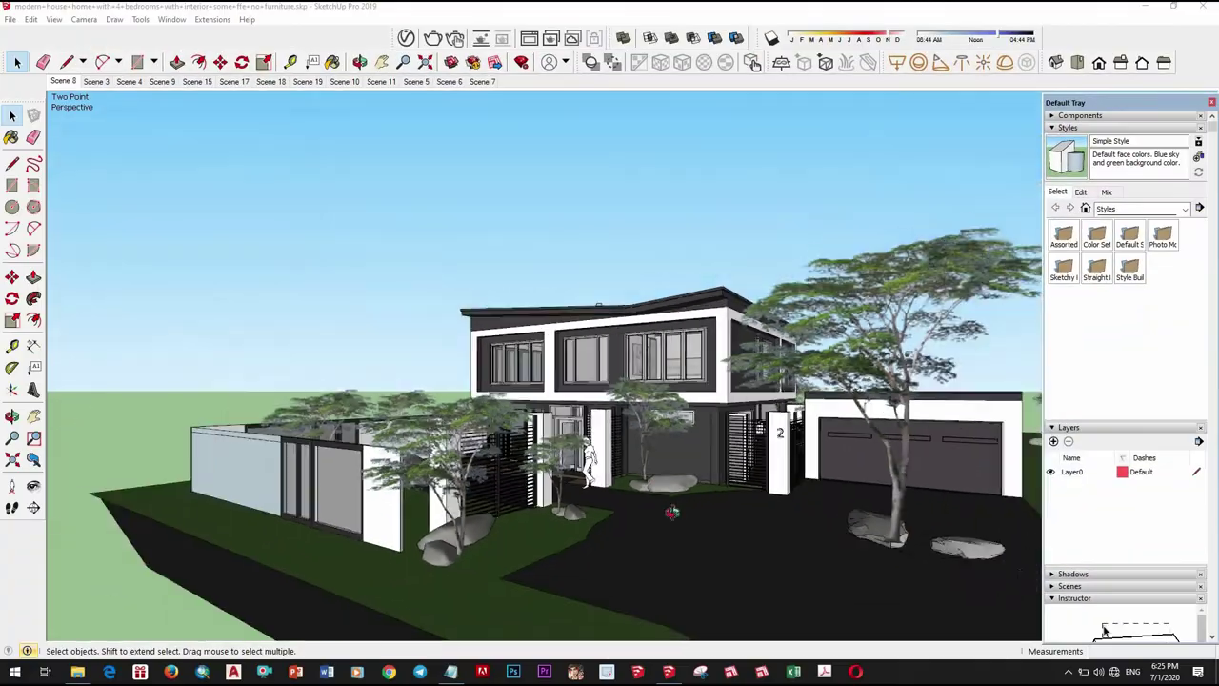
Orbit from the two-point pool view to an aerial look at the entrance gate and garden
mouse_move(672, 512)
middle_down()
mouse_move(727, 490)
mouse_move(645, 449)
mouse_move(647, 489)
mouse_move(590, 409)
middle_up()
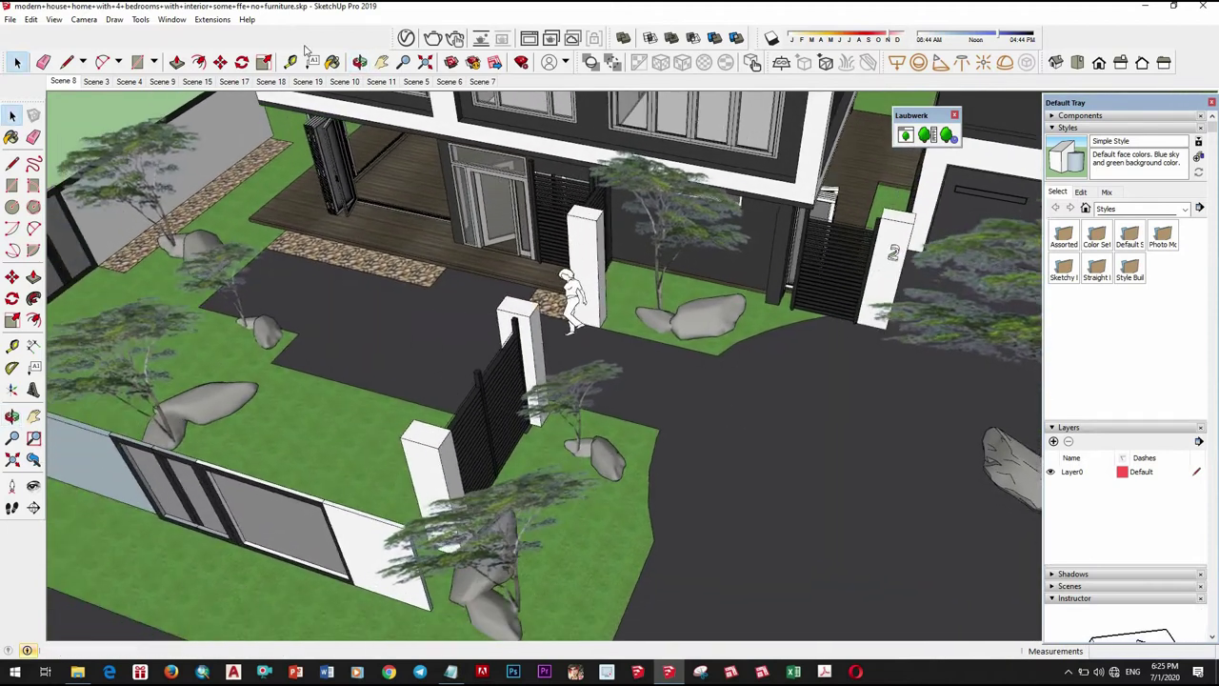
Bring up the V-Ray Asset Editor with its Materials list showing
click(406, 38)
drag(493, 143, 426, 153)
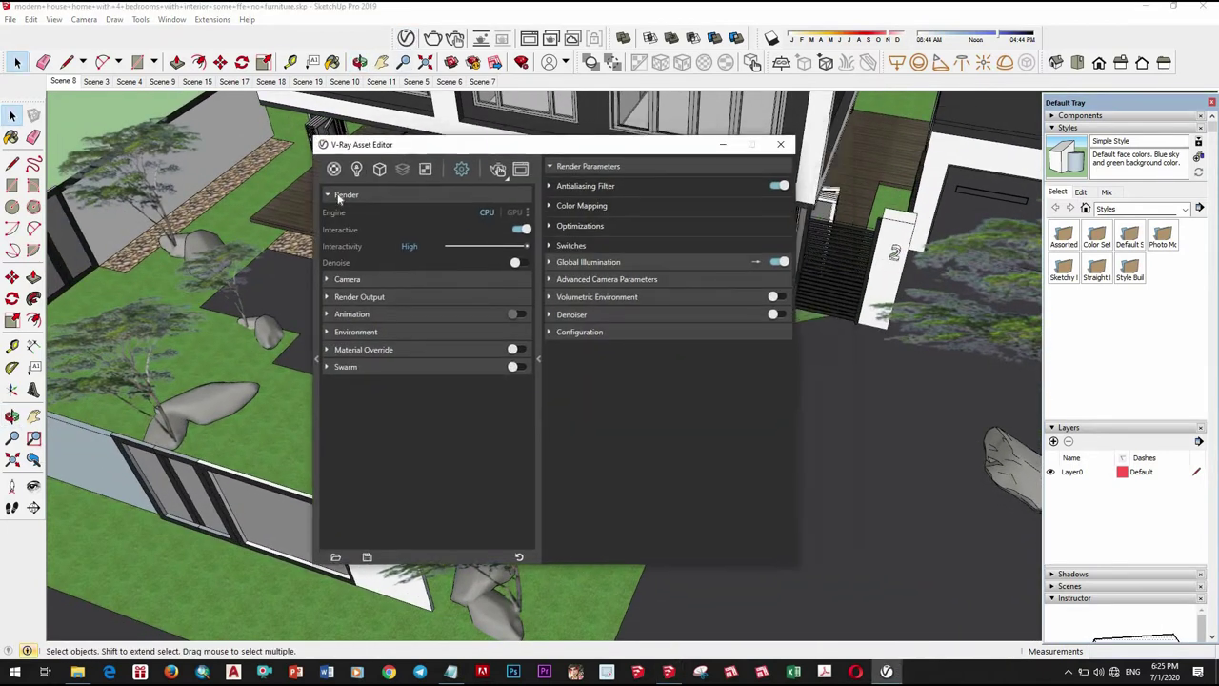
click(323, 169)
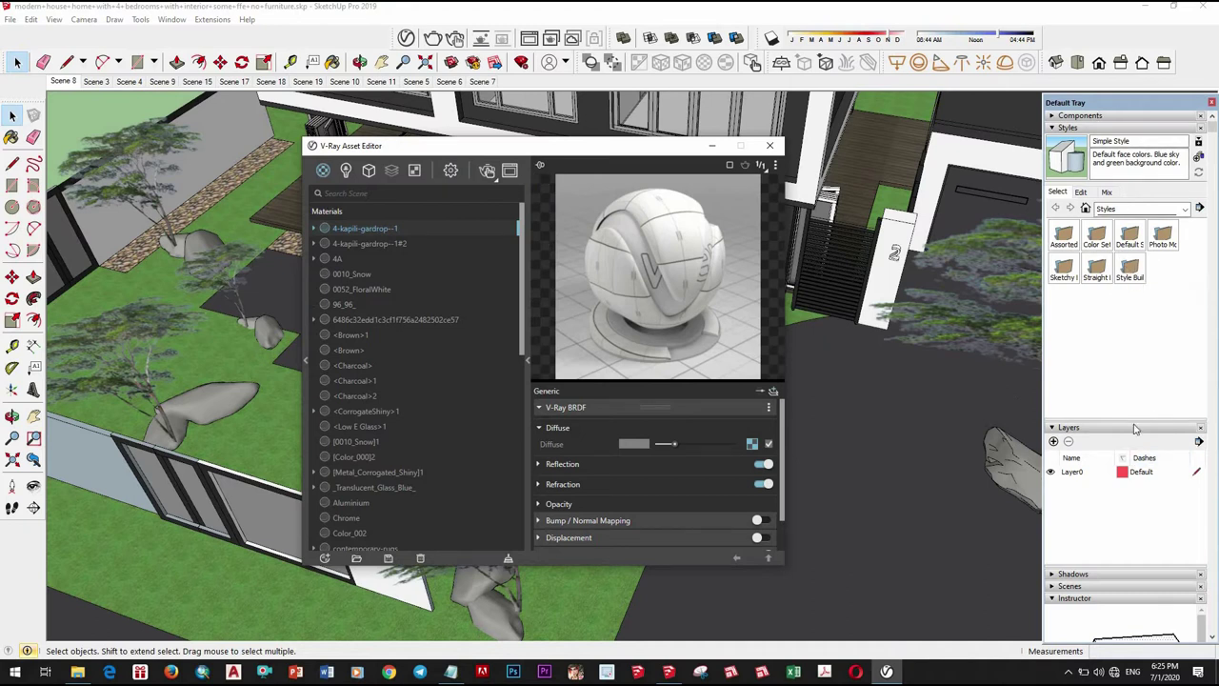
click(969, 399)
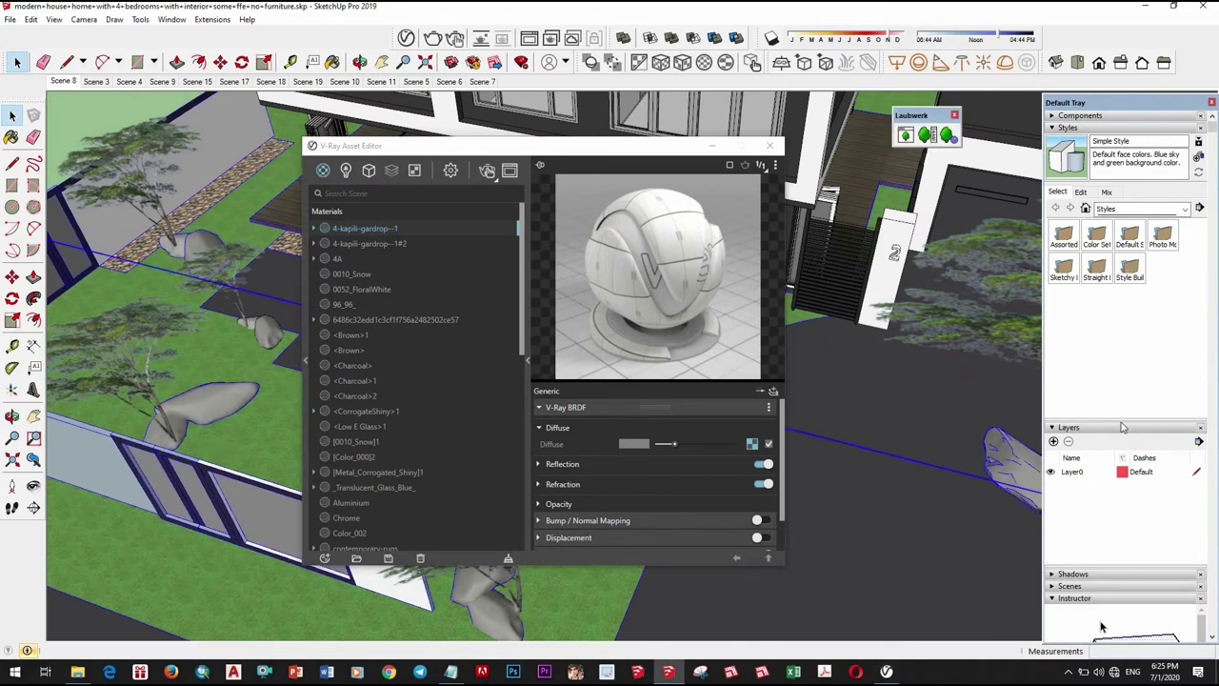
Sample <Brown> and lower its reflection glossiness to 0.9
key(b)
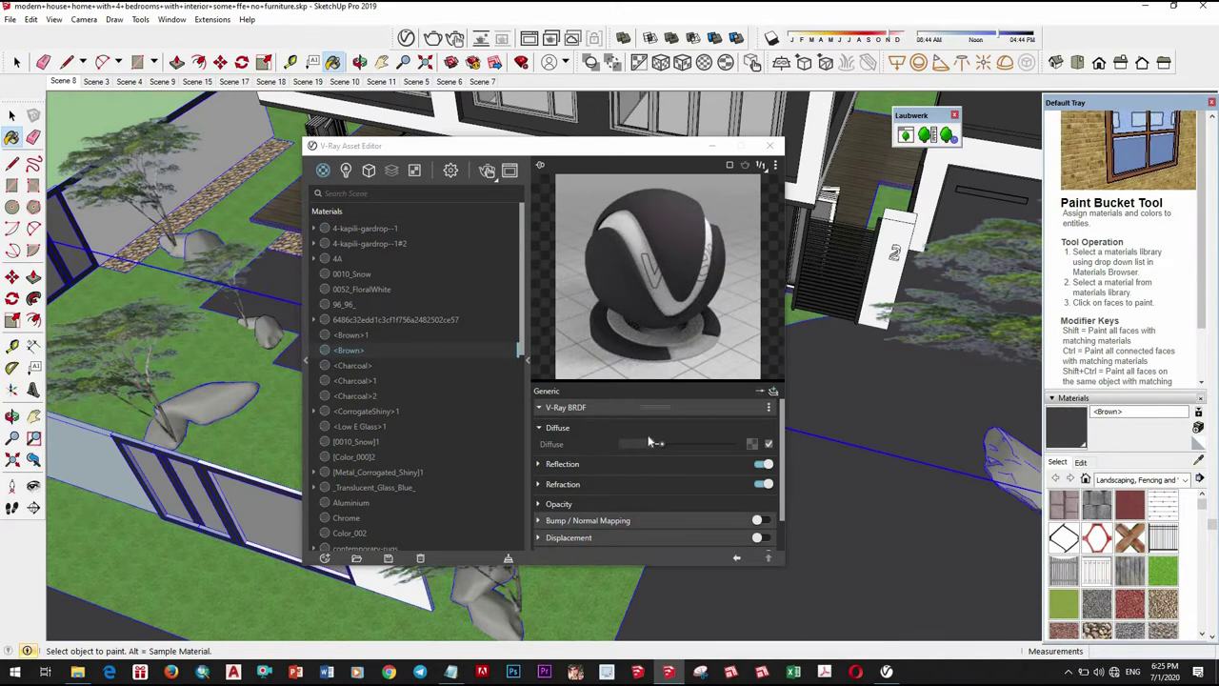
click(595, 464)
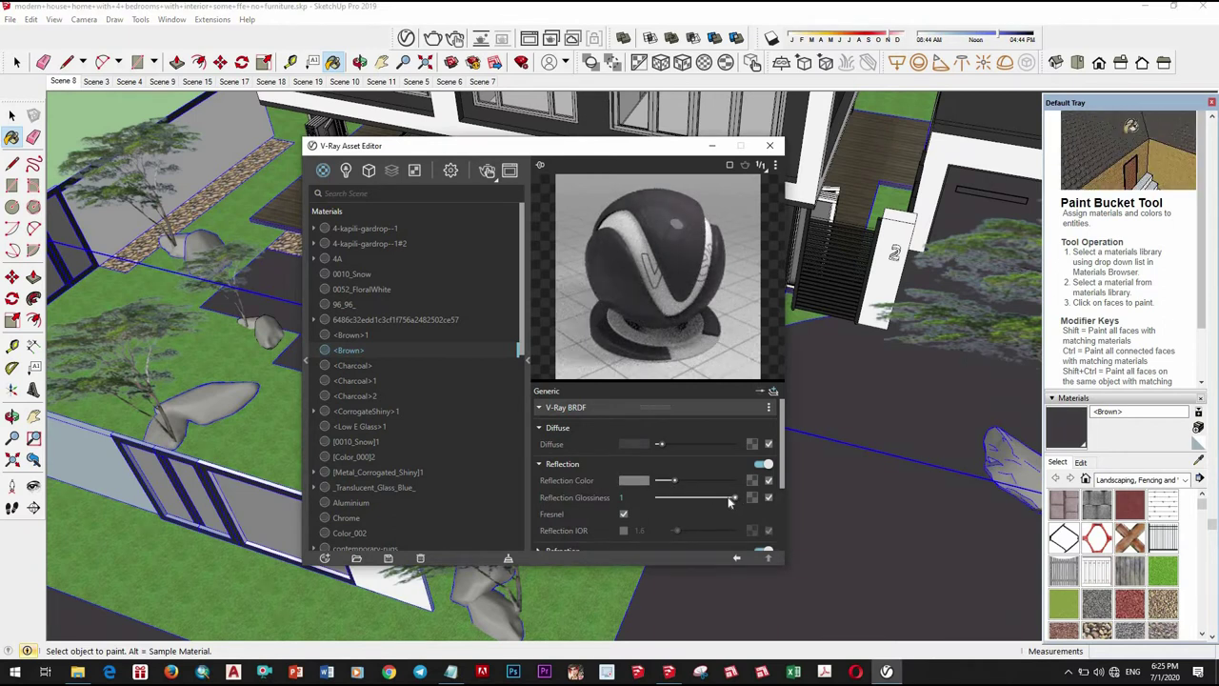
drag(730, 503, 711, 495)
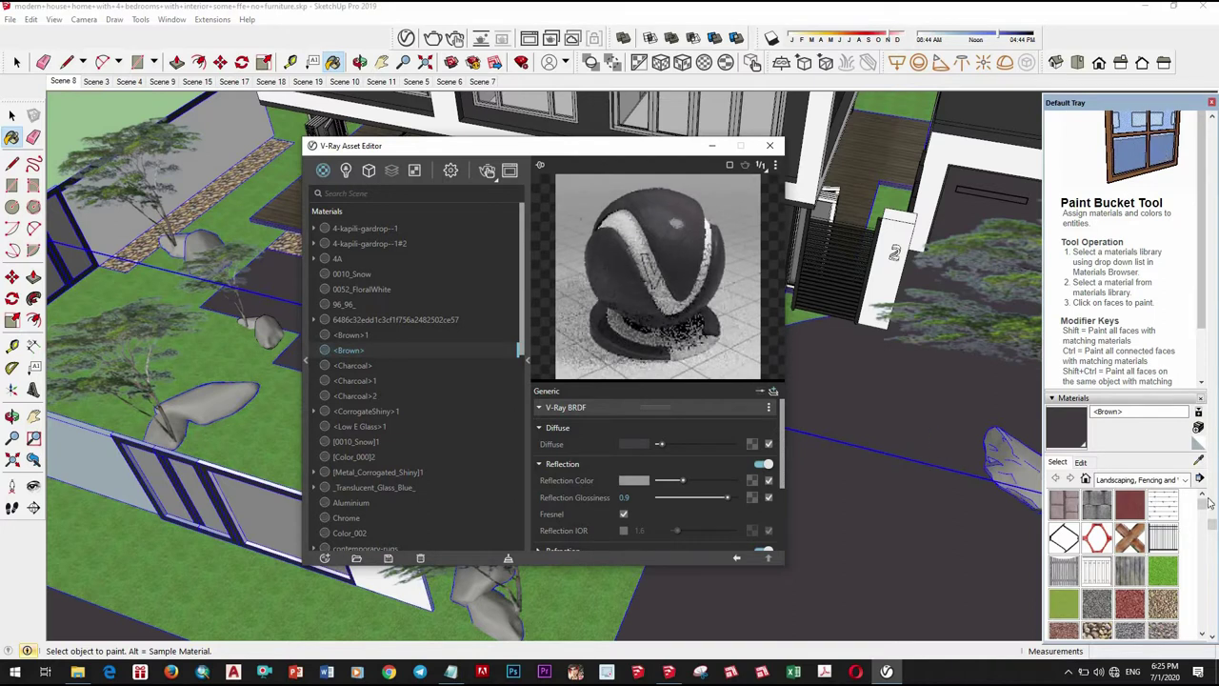
mouse_move(722, 509)
middle_down()
mouse_move(923, 537)
mouse_move(957, 367)
middle_up()
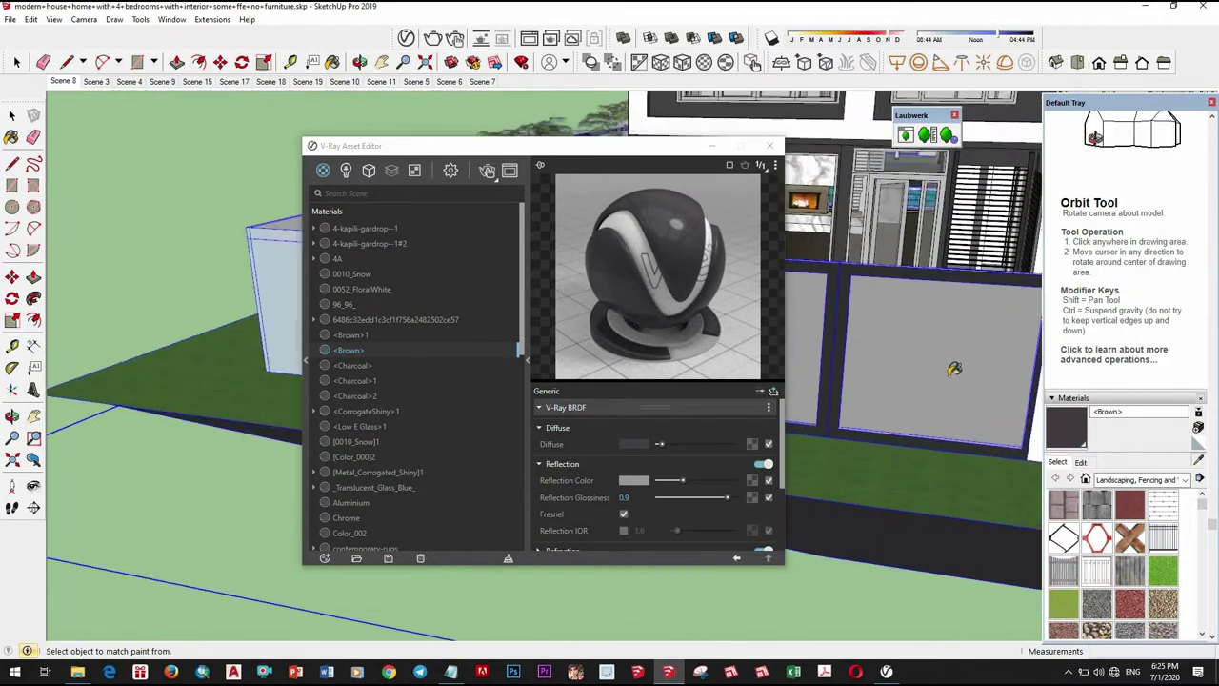
Sample Aluminium and give it a lighter reflection colour with 0.9 glossiness
alt+click(798, 409)
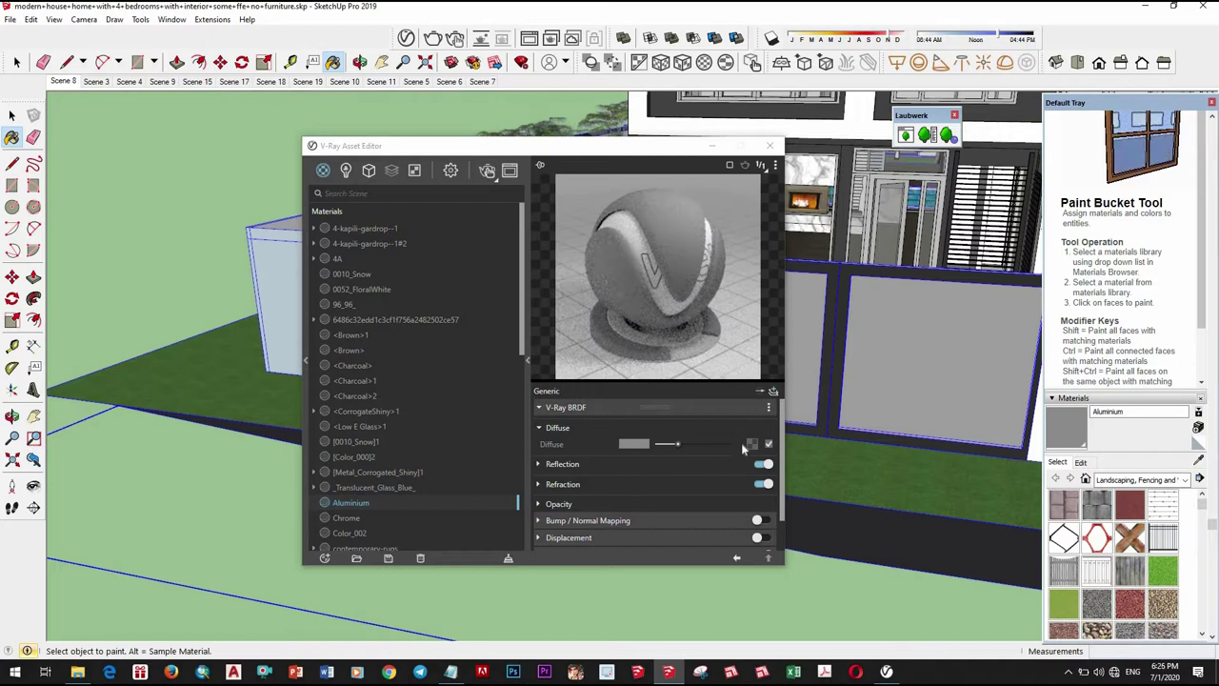
click(671, 465)
drag(663, 479, 729, 498)
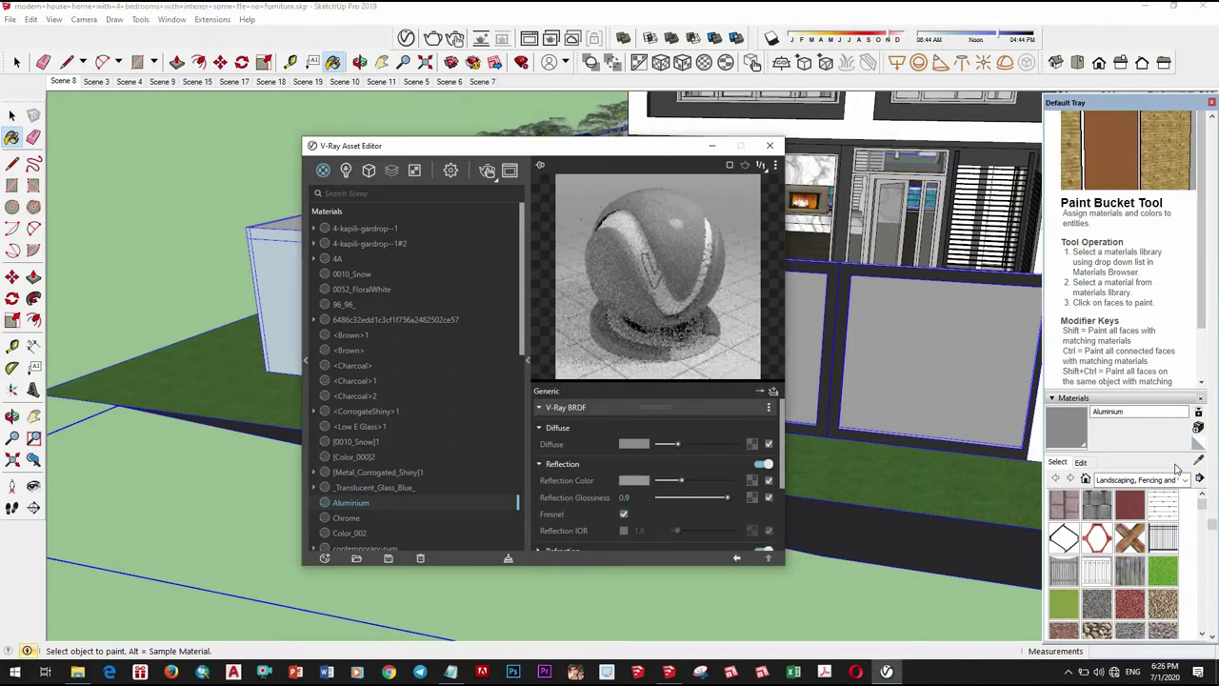
mouse_move(857, 495)
middle_down()
mouse_move(834, 534)
mouse_move(820, 515)
middle_up()
Sample <Charcoal>2 and give it a lighter reflection colour with 0.8 glossiness
alt+click(819, 514)
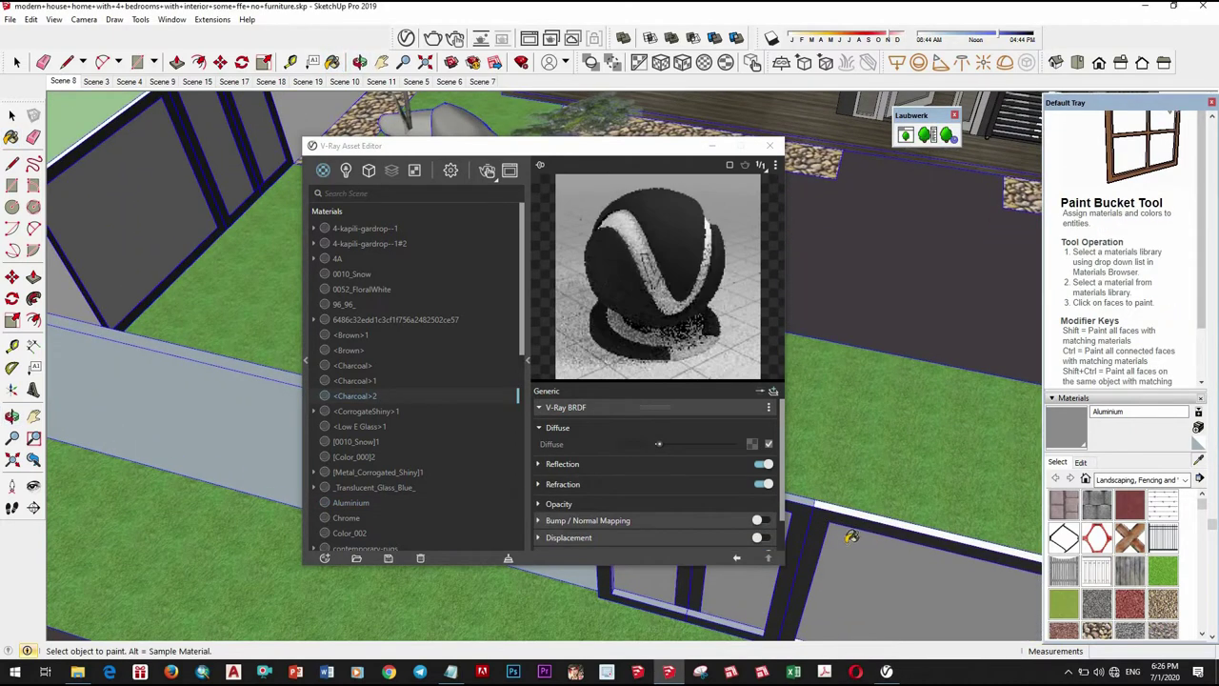
click(710, 467)
drag(674, 484, 723, 497)
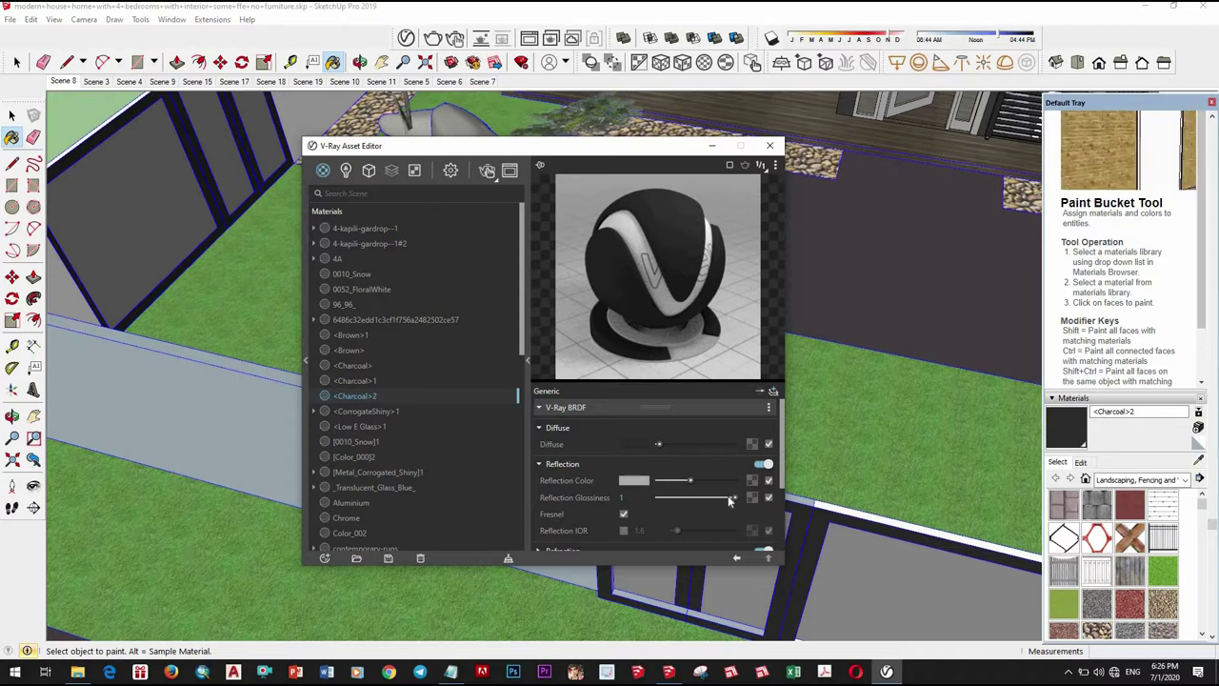
mouse_move(848, 533)
middle_down()
mouse_move(867, 551)
mouse_move(829, 538)
middle_up()
Copy Vegetation_Grass_Artificial's diffuse texture into its own bump map slot
alt+click(829, 539)
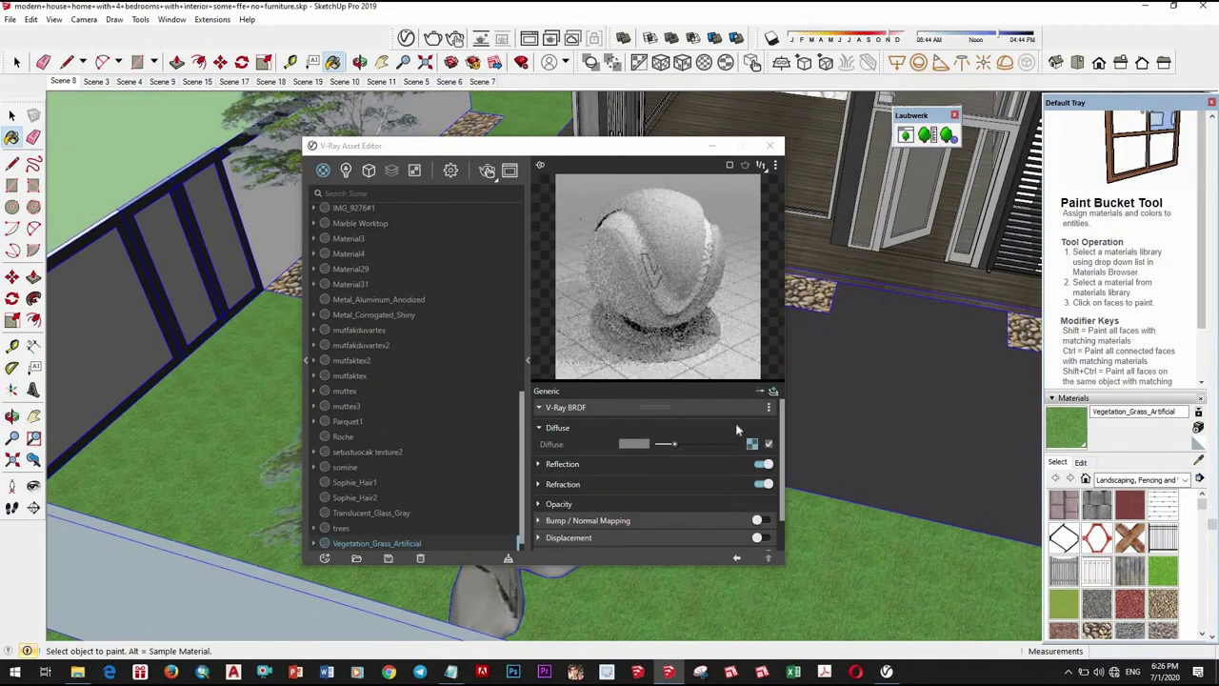
right_click(754, 445)
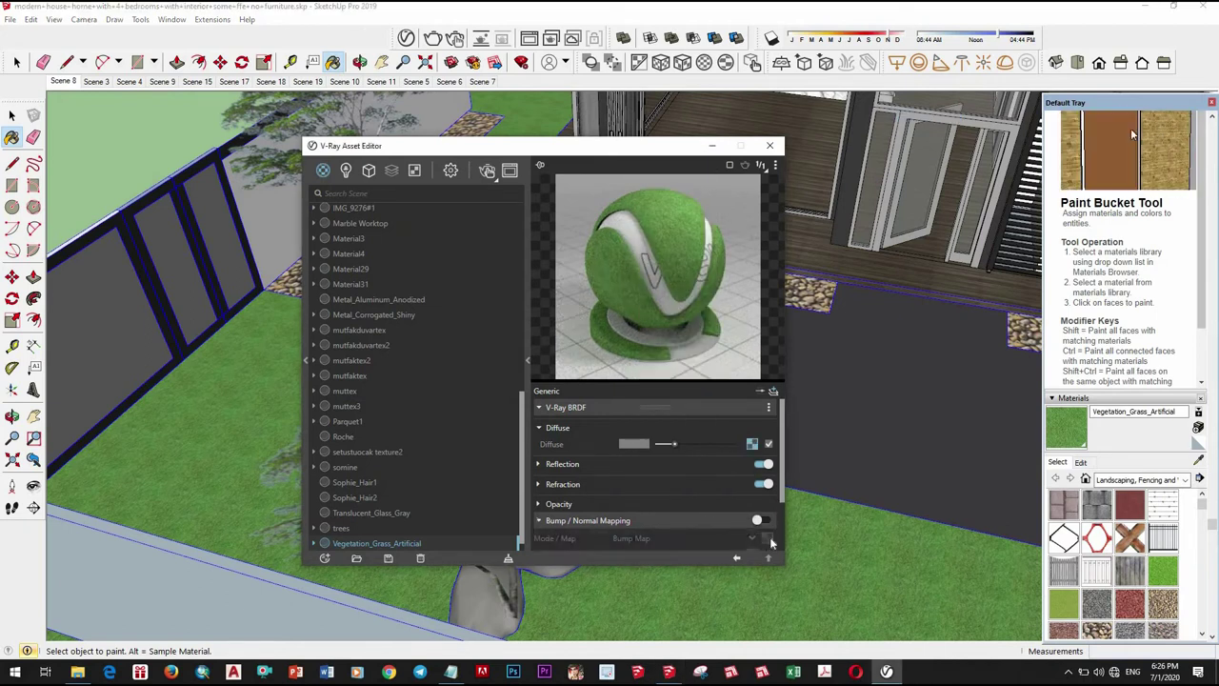
right_click(770, 539)
scroll(715, 518, down, 2)
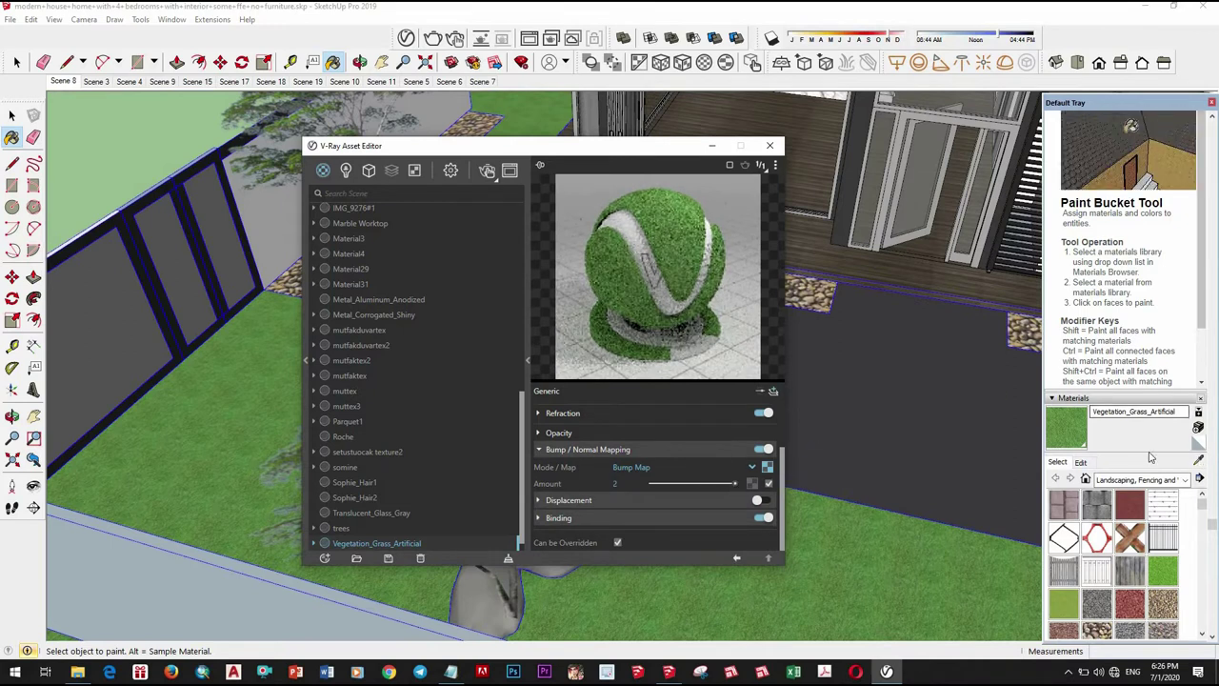
Give Groundcover_RiverRock_4inch a bump map from its own texture at amount 2
mouse_move(876, 342)
middle_down()
mouse_move(918, 362)
mouse_move(886, 352)
middle_up()
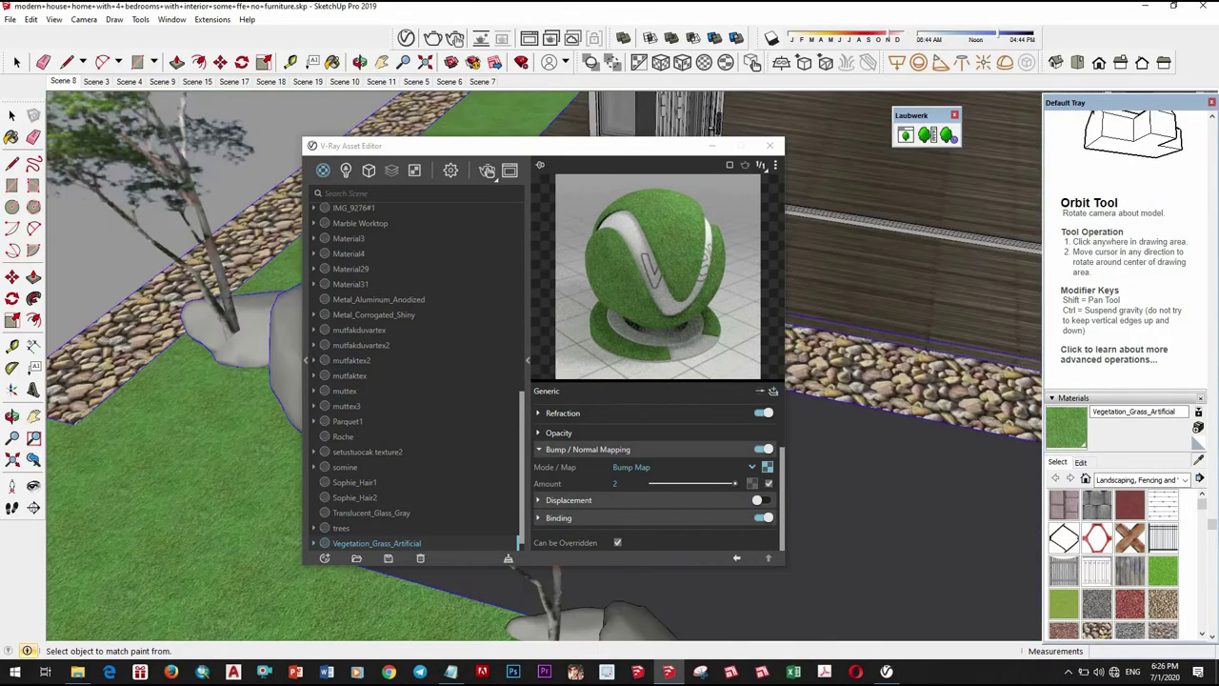
alt+click(905, 357)
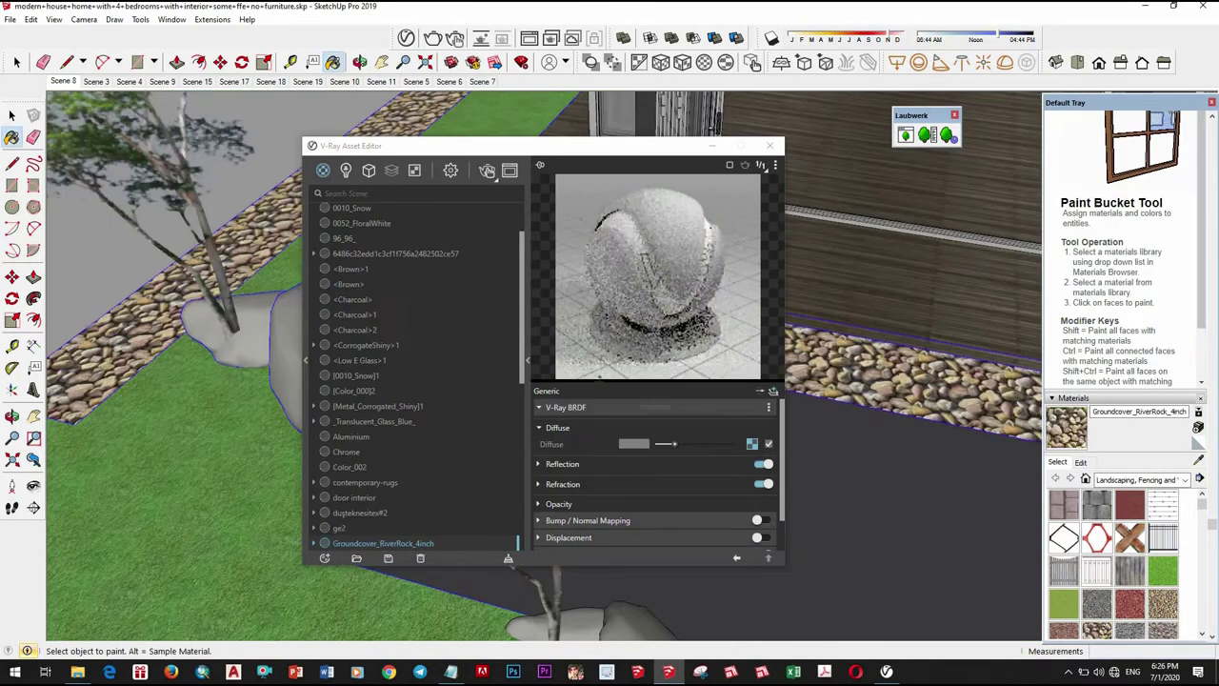
right_click(752, 445)
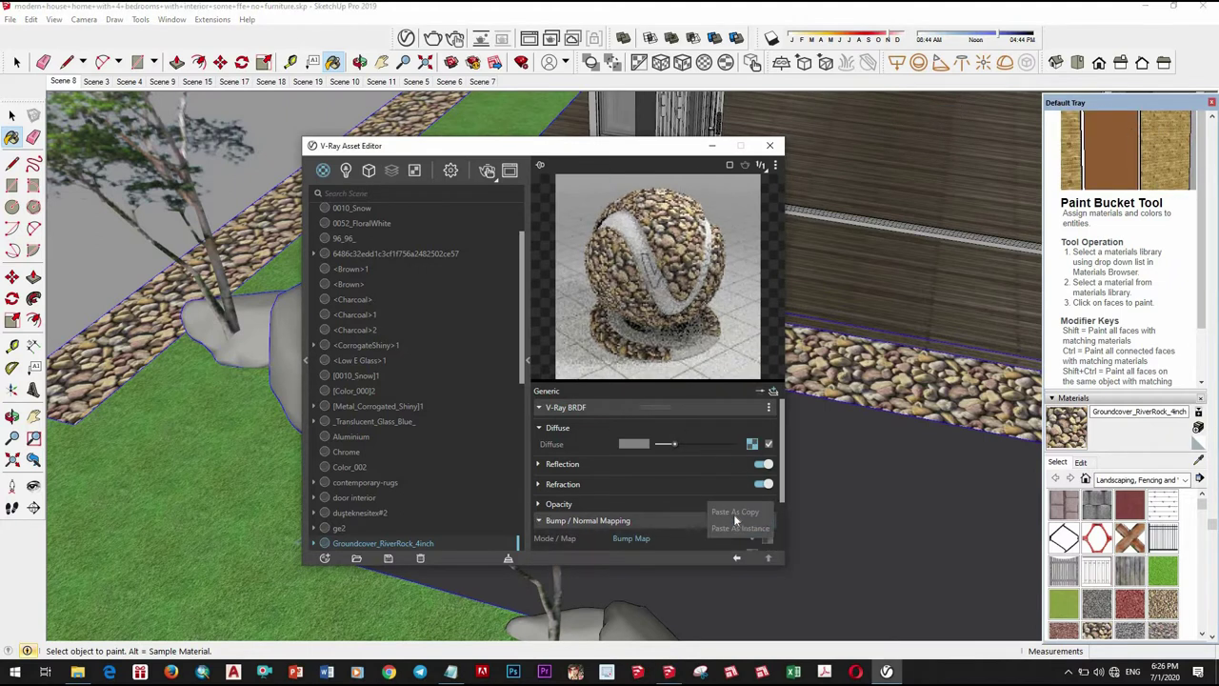
scroll(692, 511, down, 2)
drag(693, 484, 735, 484)
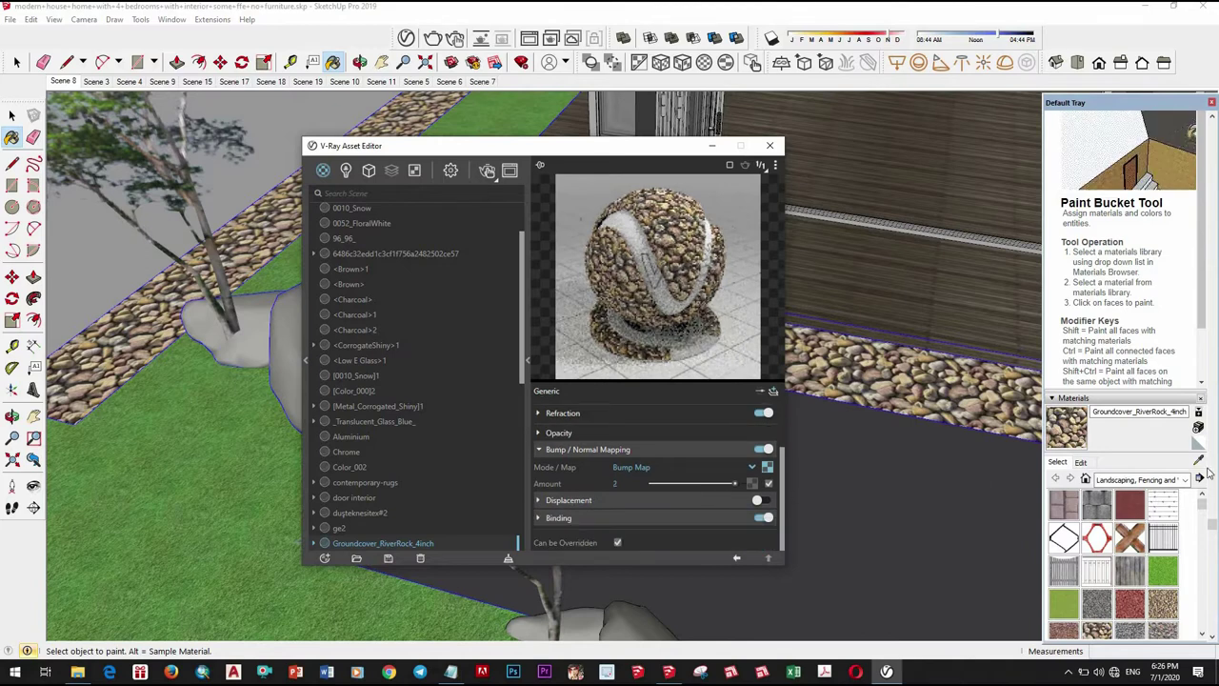
mouse_move(934, 530)
middle_down()
mouse_move(931, 371)
mouse_move(899, 503)
middle_up()
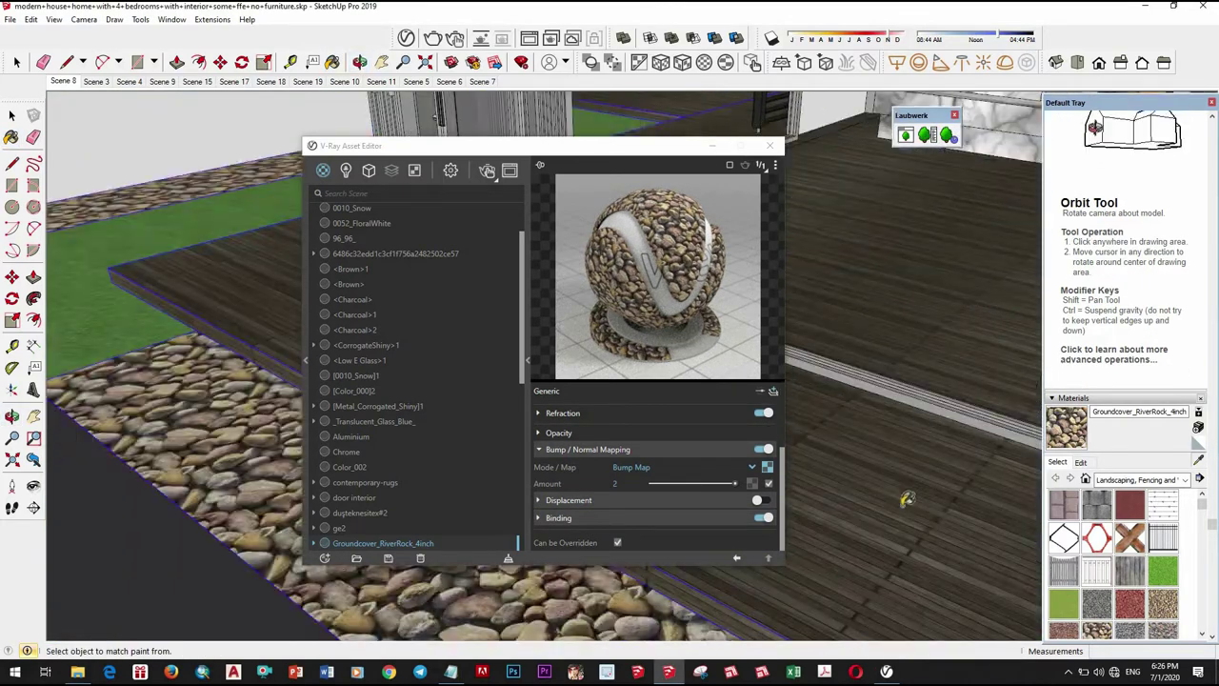
Enable bump mapping on Parquet1 and paste its wood texture in as the bump map, amount 1.51
alt+click(899, 503)
right_click(749, 474)
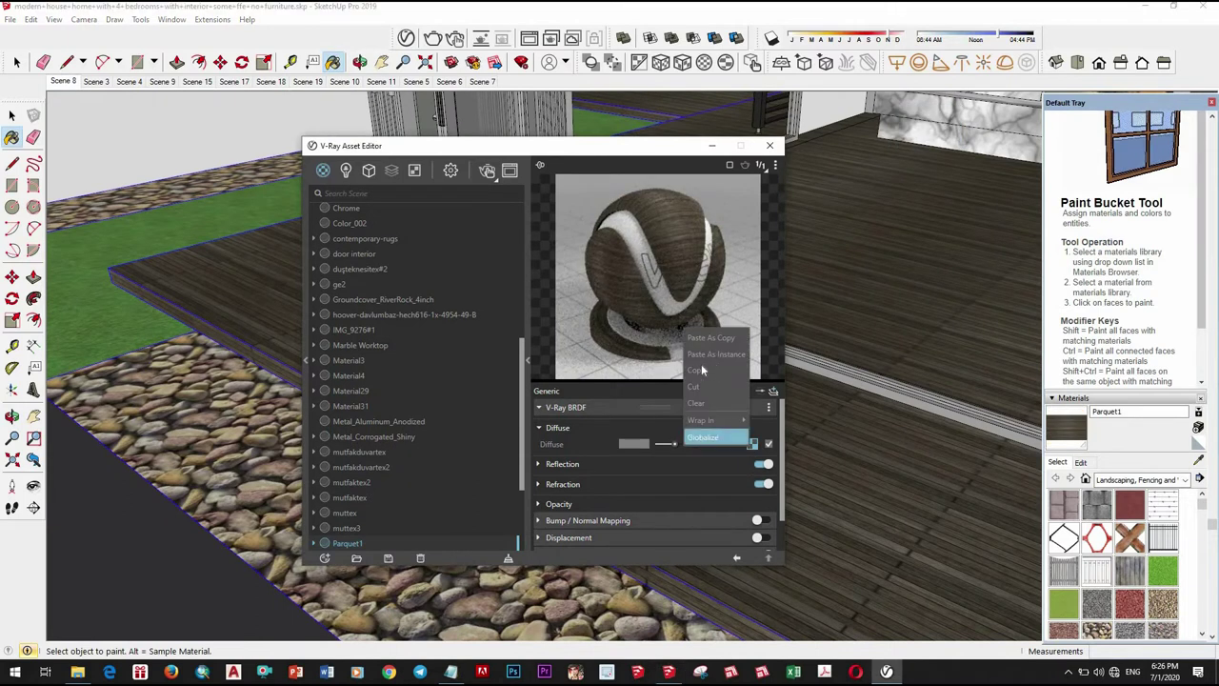
click(770, 524)
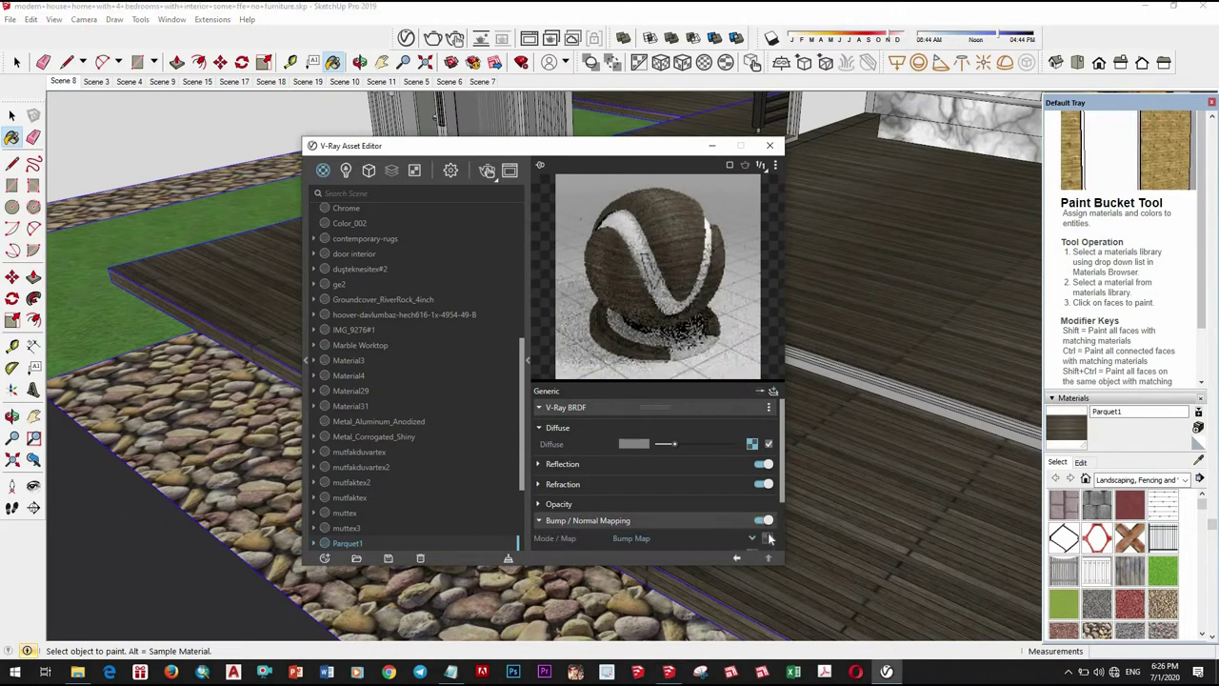
right_click(735, 521)
right_click(758, 512)
mouse_move(741, 509)
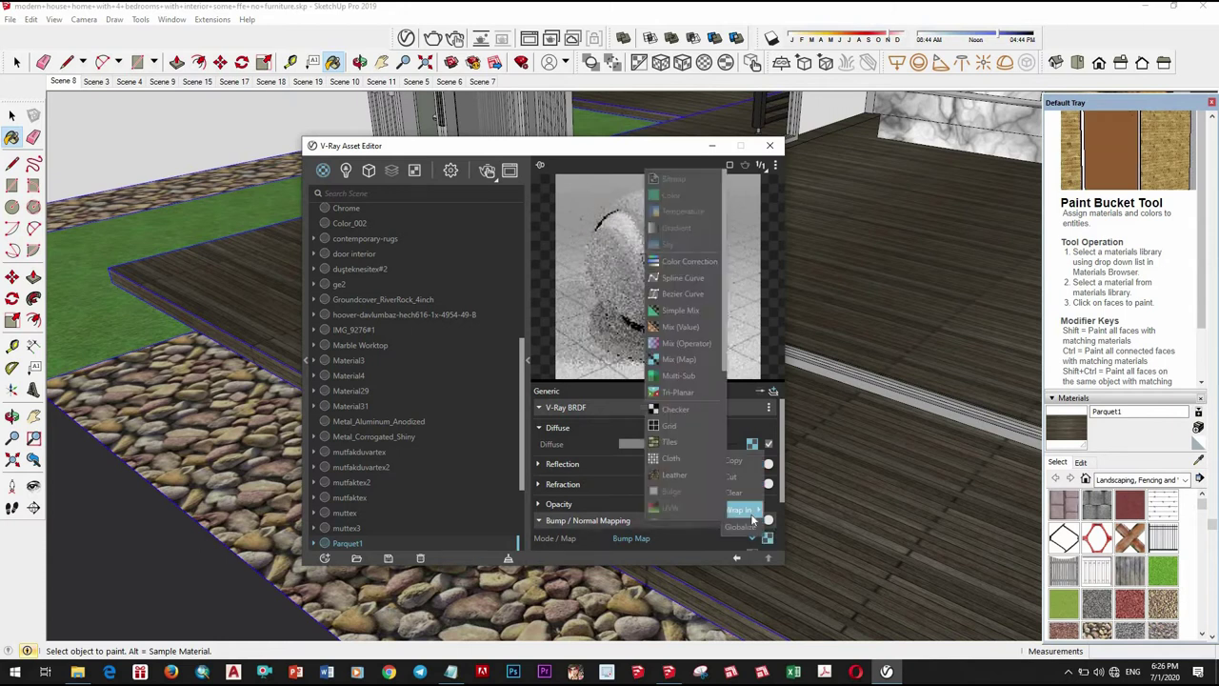
right_click(762, 522)
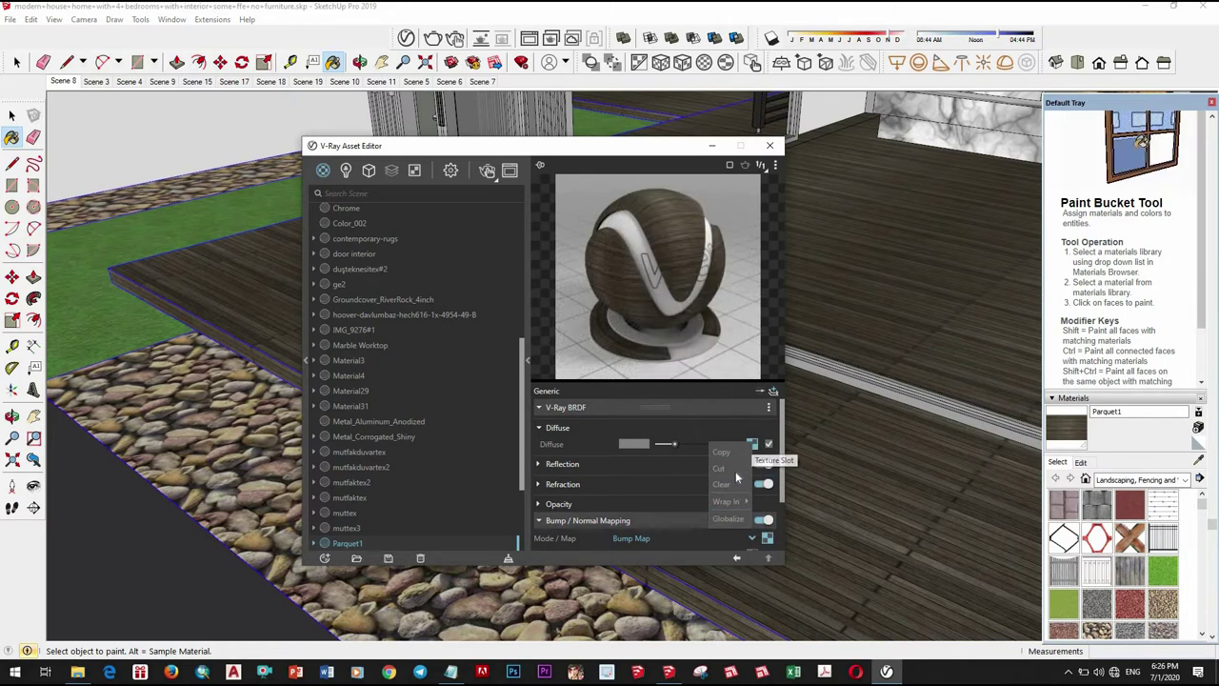
right_click(768, 539)
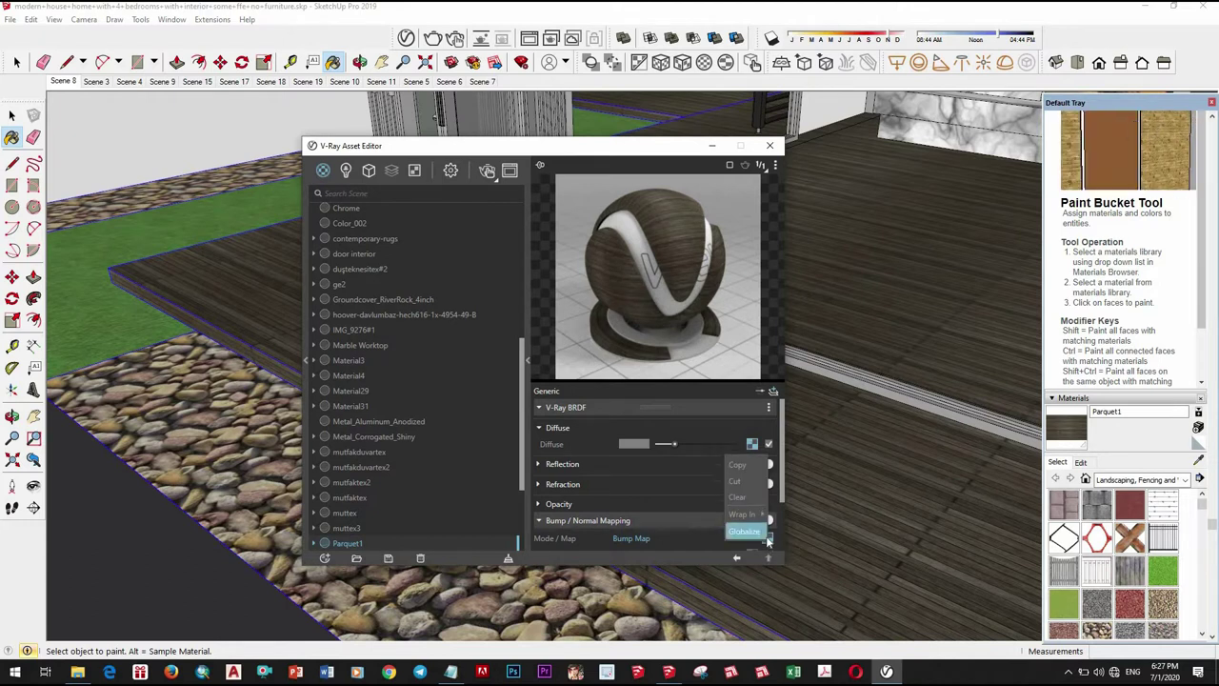
click(738, 465)
right_click(768, 538)
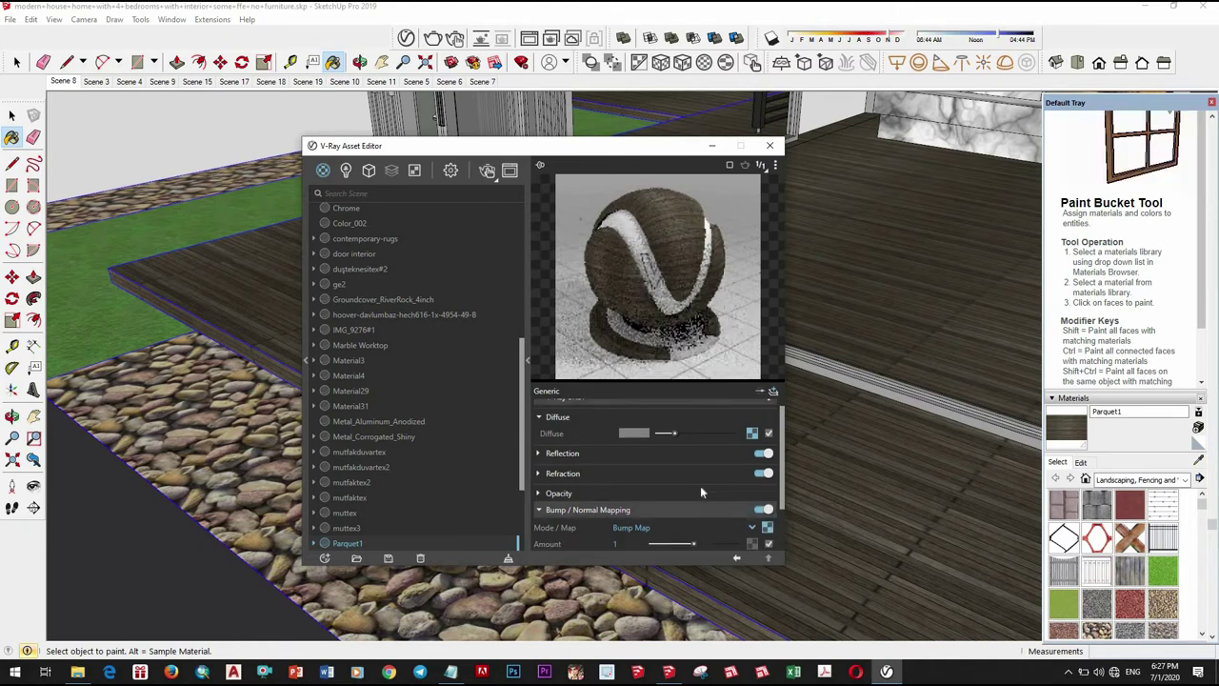
scroll(700, 488, down, 2)
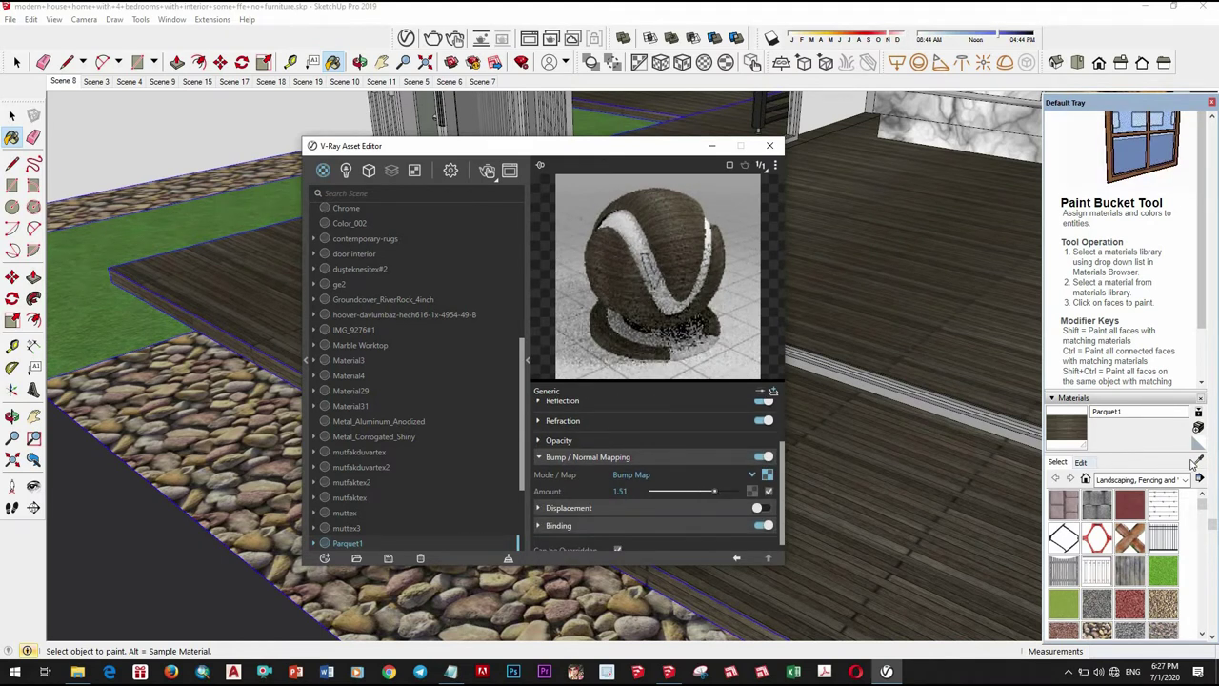
Give Chrome a lighter reflection colour and 0.85 reflection glossiness
alt+click(939, 415)
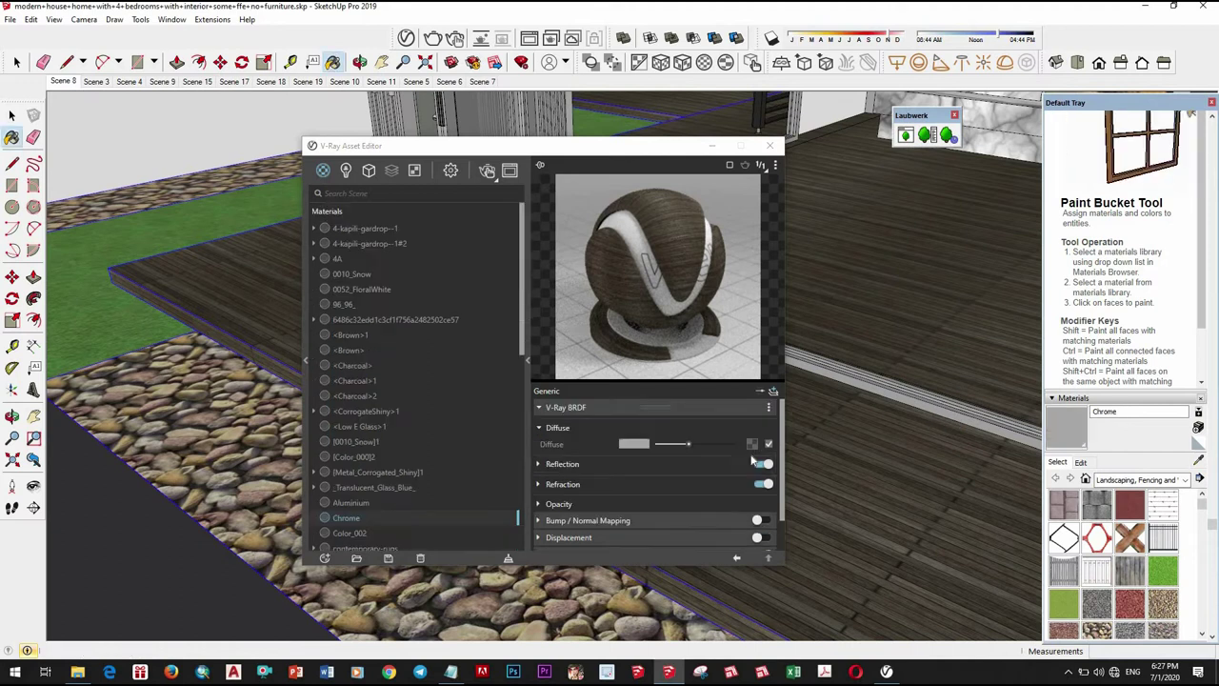
click(620, 466)
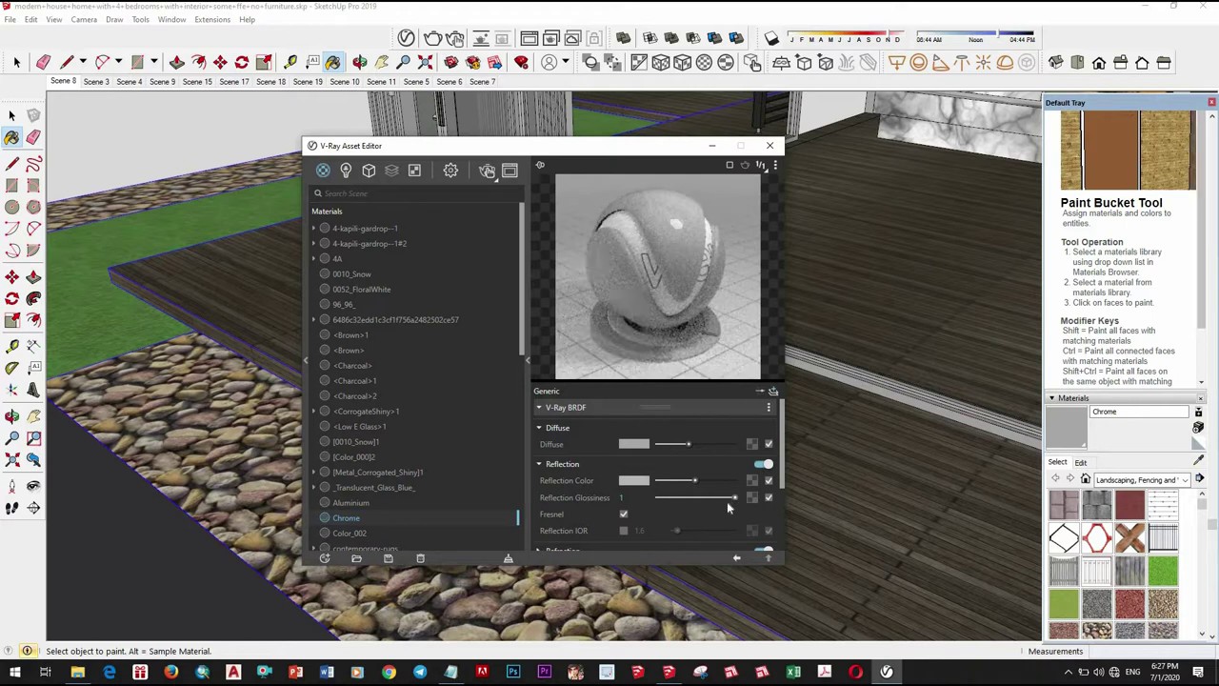
alt+click(885, 405)
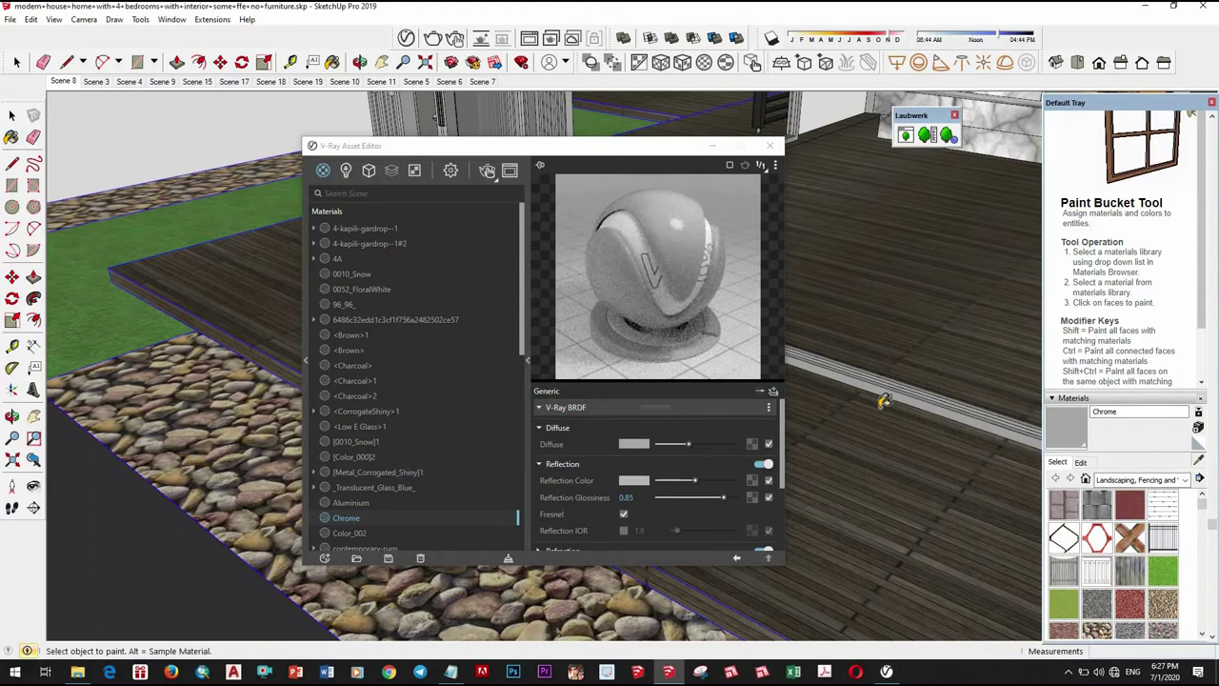
Orbit into the interior and sample Translucent_Glass_Gray from the glazing
middle_drag(890, 432, 1202, 462)
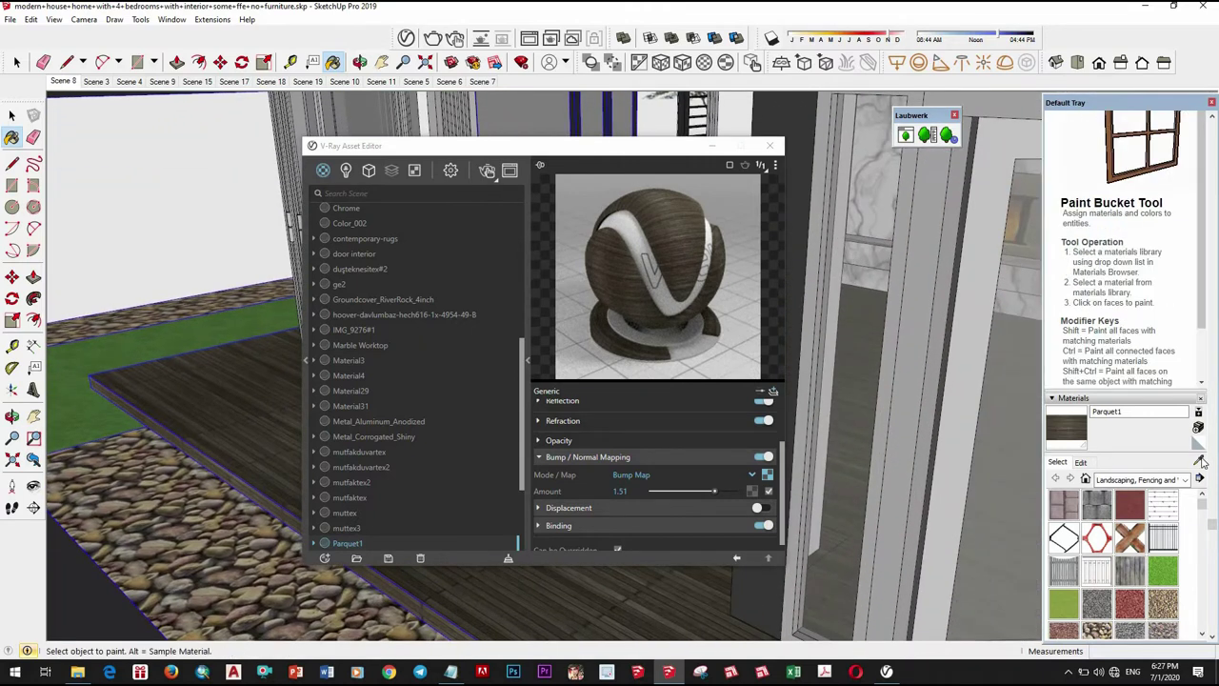
alt+click(936, 422)
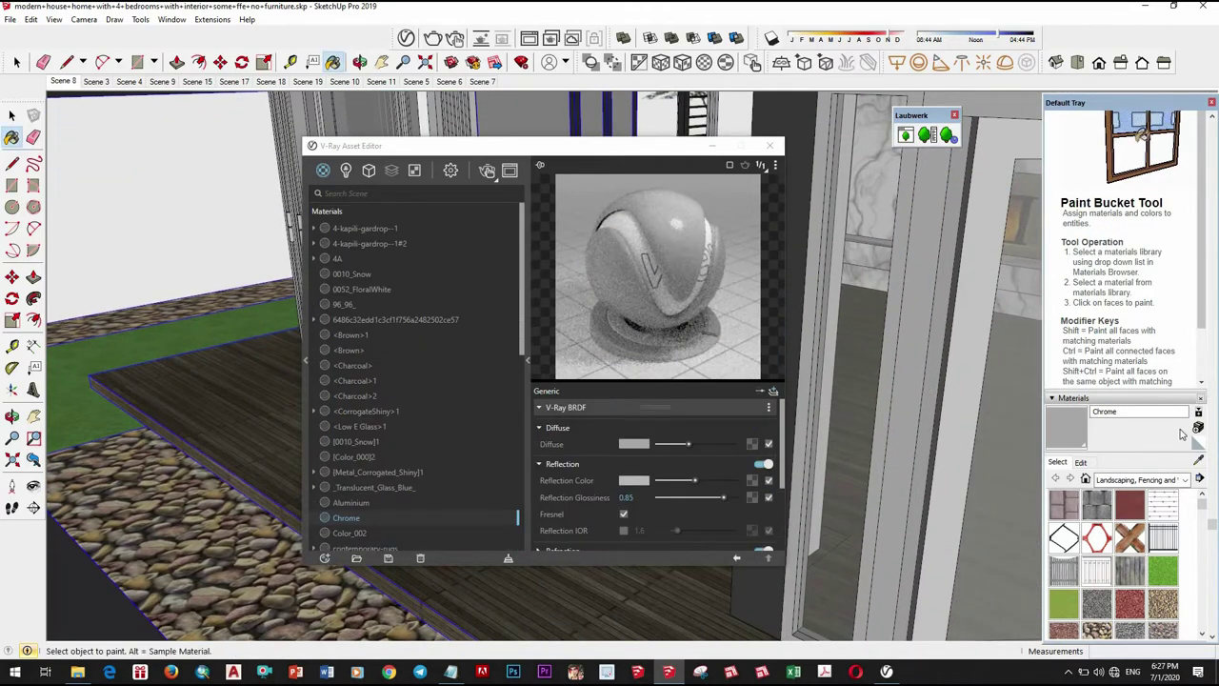
alt+click(893, 374)
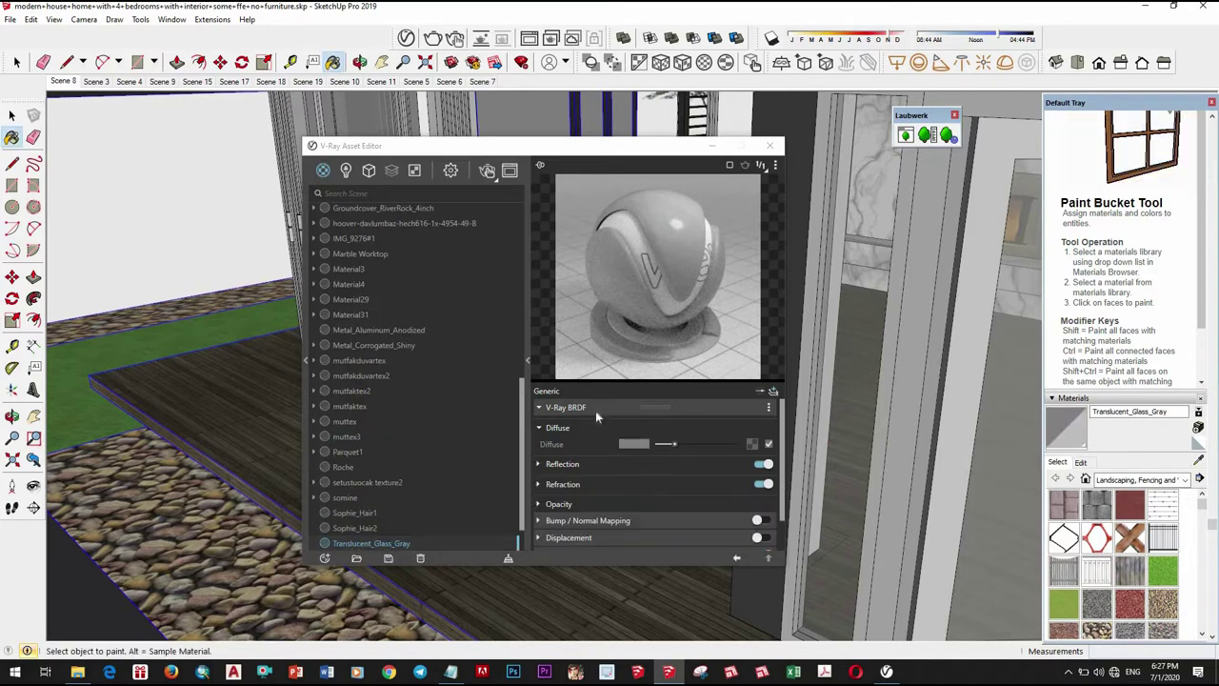
Set the glass to black diffuse, white reflection, light refraction colour and white fog, multiplier 1
click(597, 464)
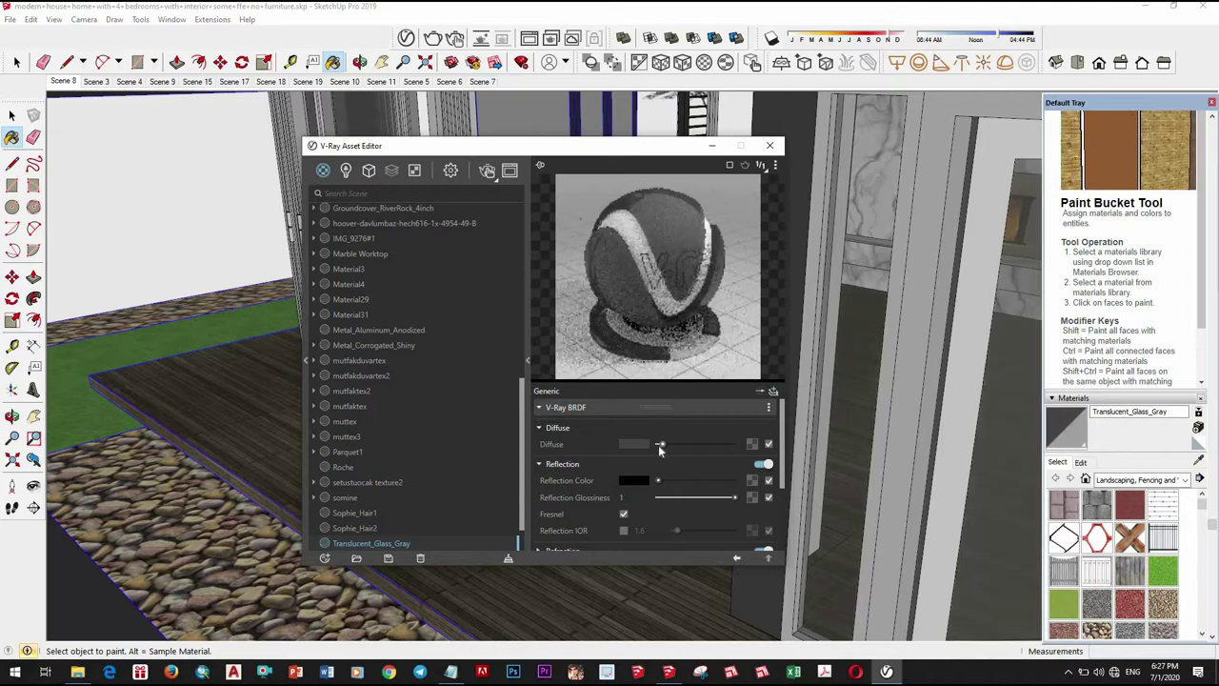
drag(662, 445, 655, 445)
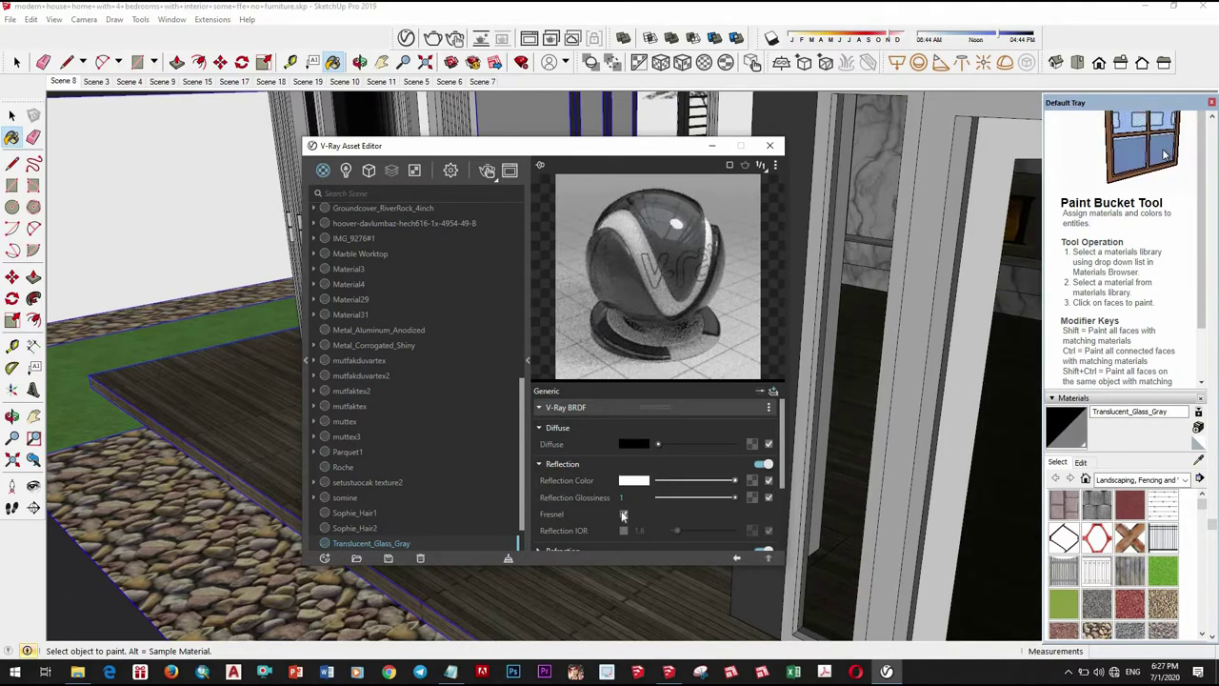
scroll(705, 513, down, 2)
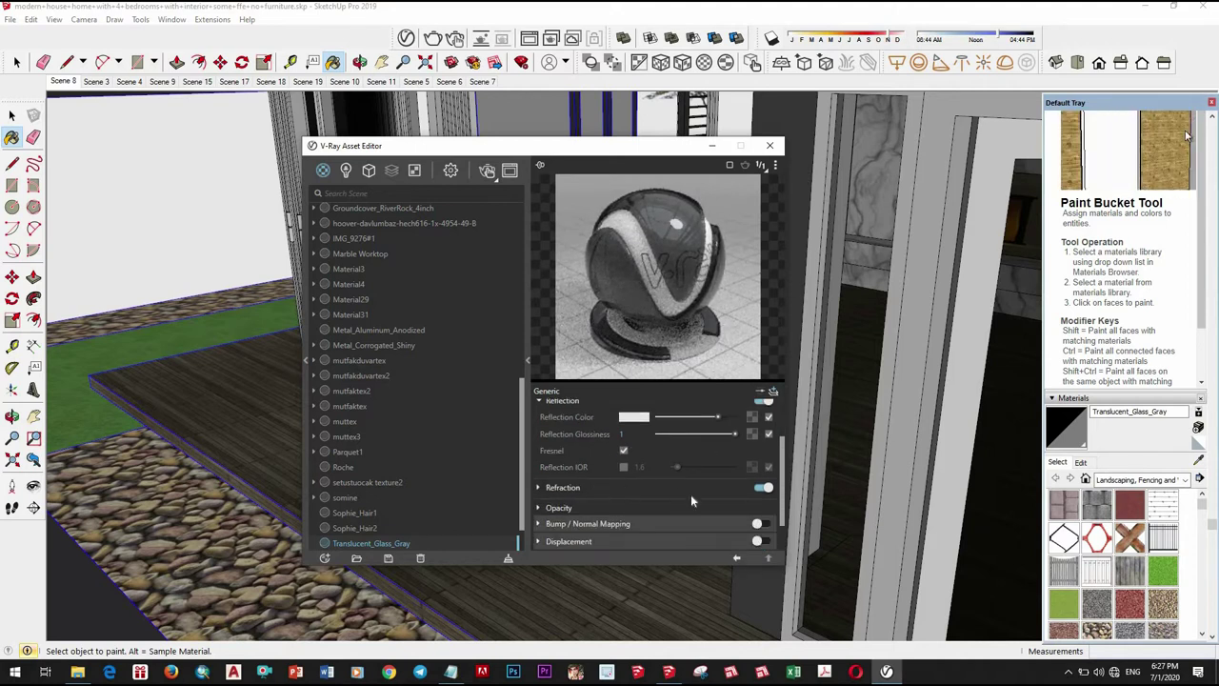
click(717, 503)
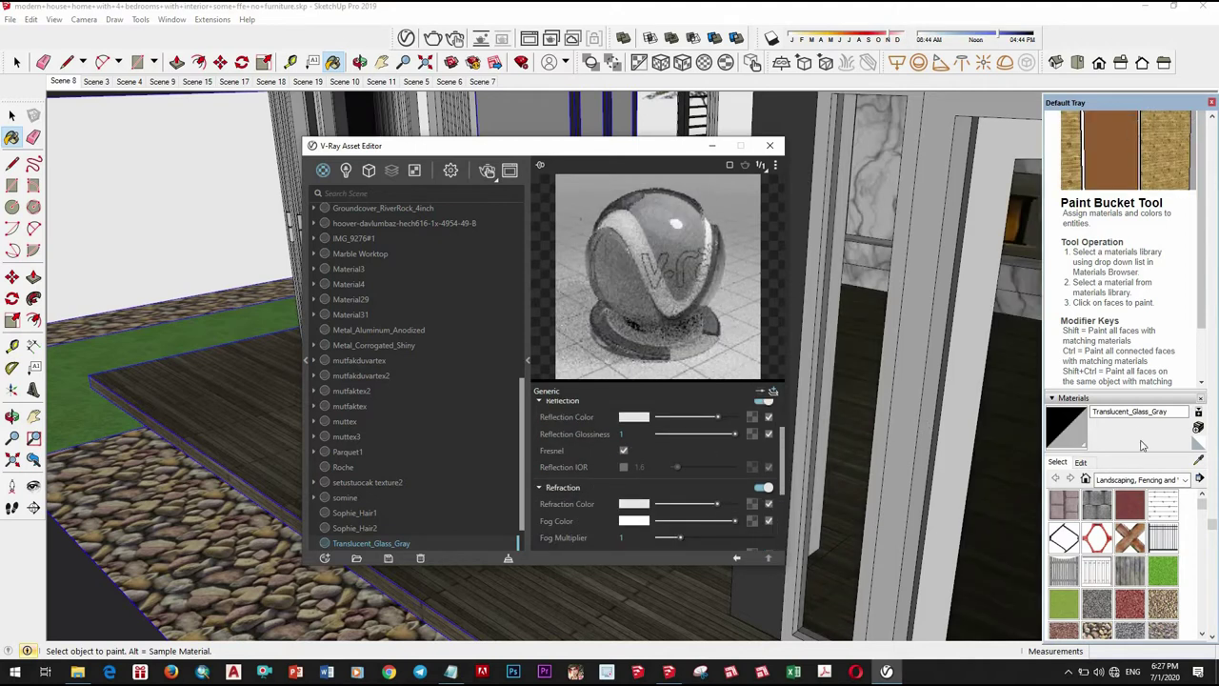
mouse_move(974, 446)
middle_down()
mouse_move(913, 439)
mouse_move(910, 354)
mouse_move(886, 360)
middle_up()
scroll(860, 365, up, 5)
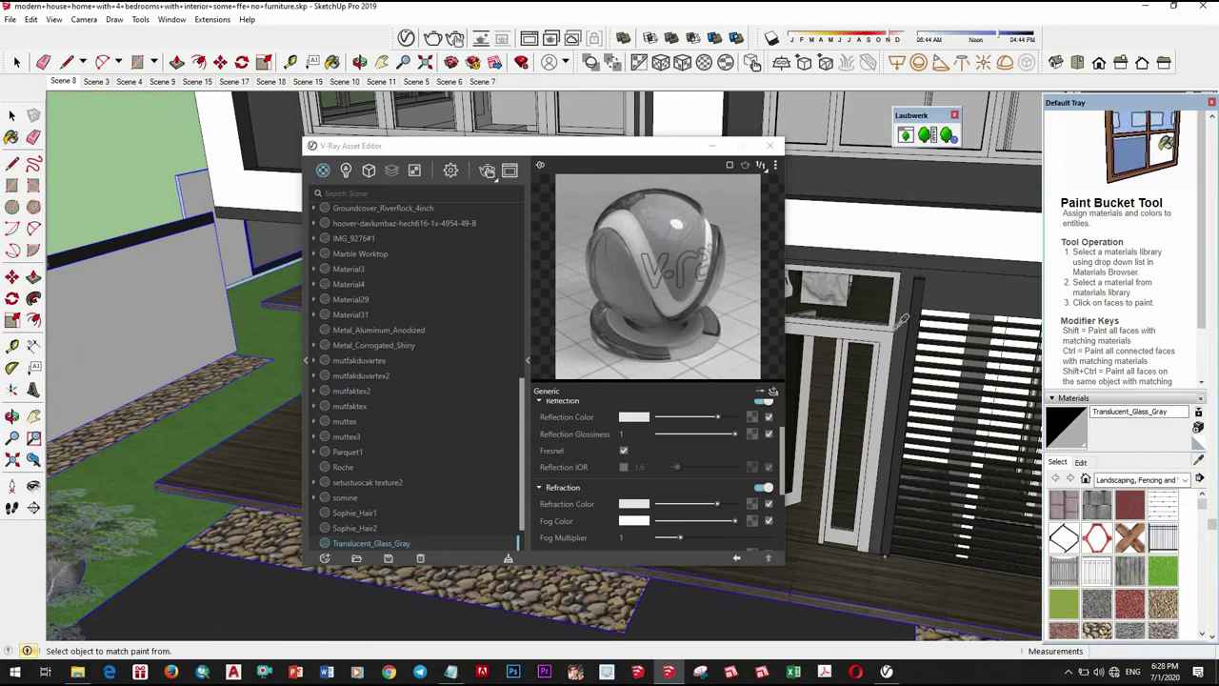
scroll(903, 322, down, 5)
middle_drag(903, 322, 959, 422)
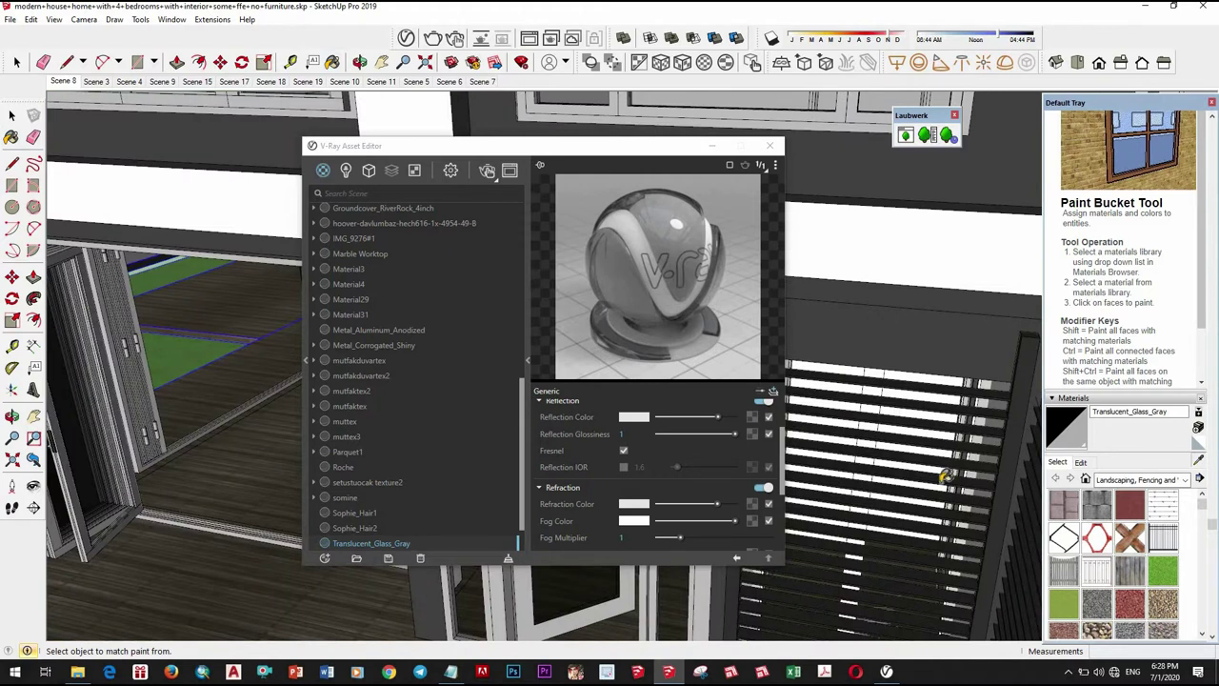
Sample <Charcoal>2 from the blinds and switch on its Reflection IOR override at 2
alt+click(947, 474)
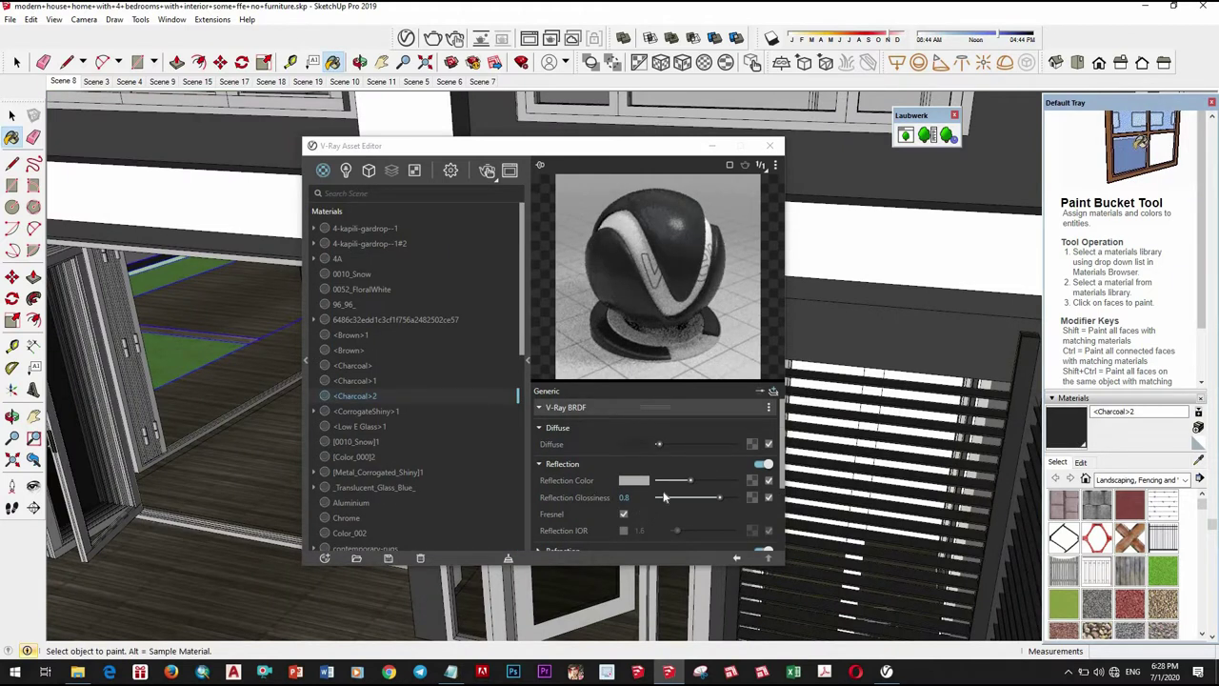
click(624, 530)
scroll(633, 492, down, 3)
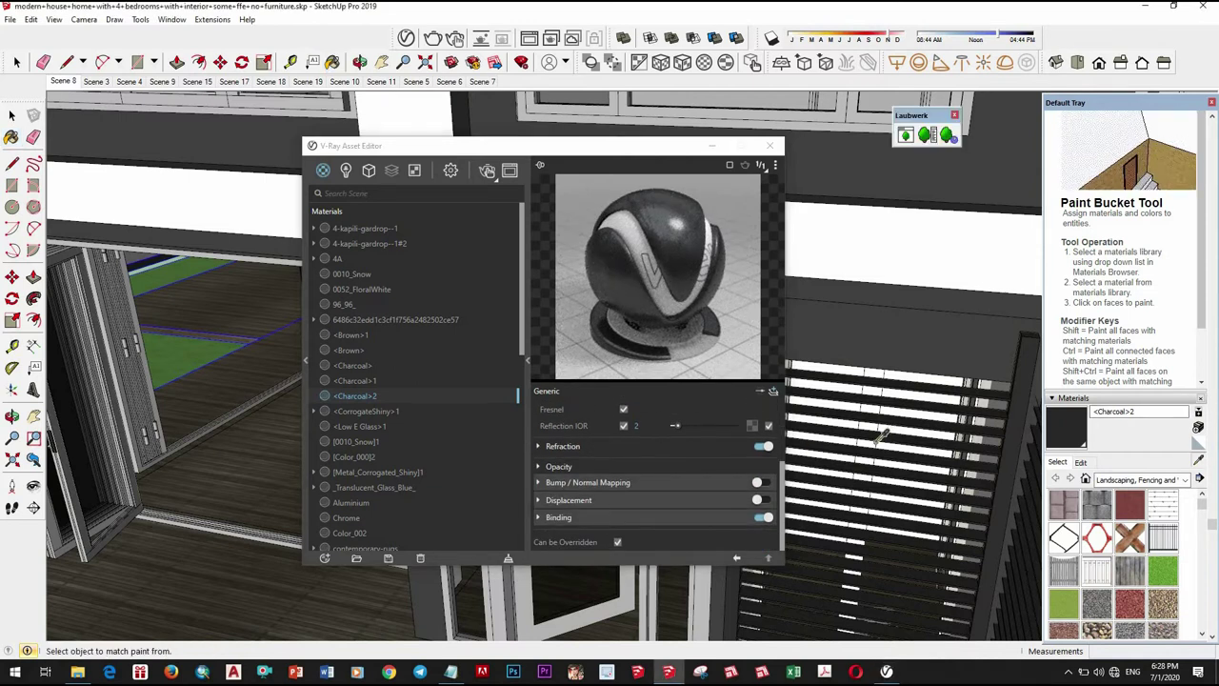
scroll(884, 427, down, 5)
mouse_move(886, 416)
middle_down()
mouse_move(836, 282)
mouse_move(896, 381)
middle_up()
scroll(936, 411, up, 5)
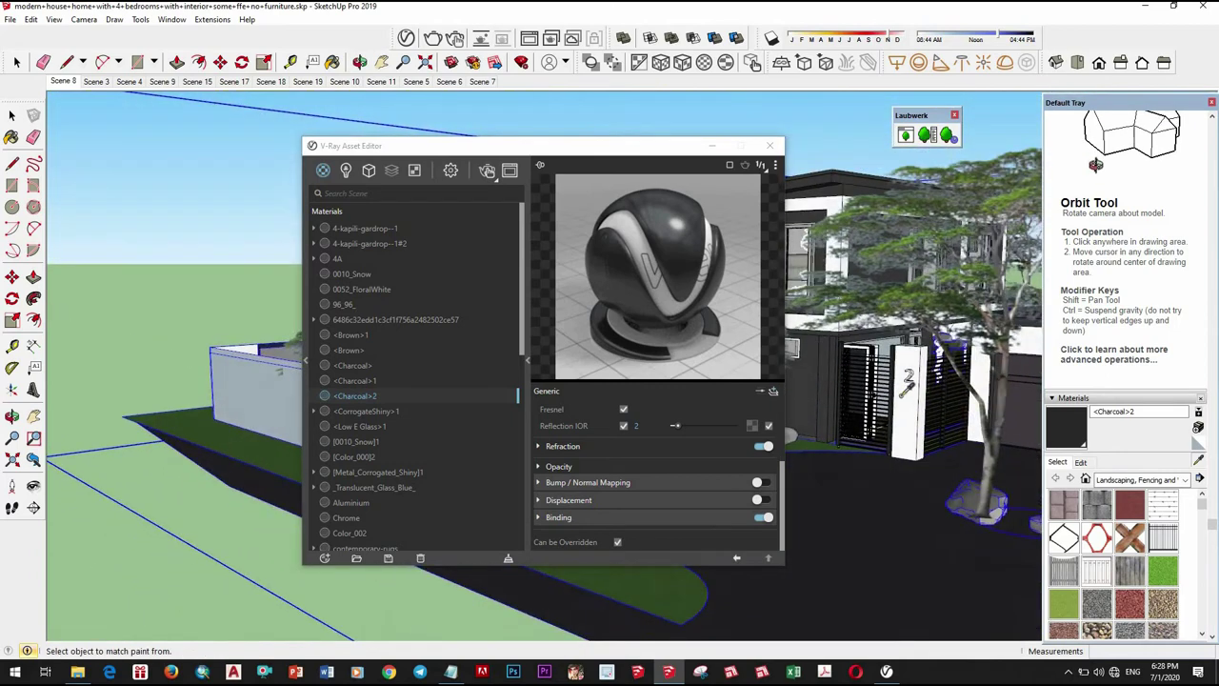
Sample Marble Worktop and paste its diffuse texture in as its bump map, amount 1.17
mouse_move(913, 431)
middle_down()
mouse_move(922, 438)
mouse_move(856, 168)
middle_up()
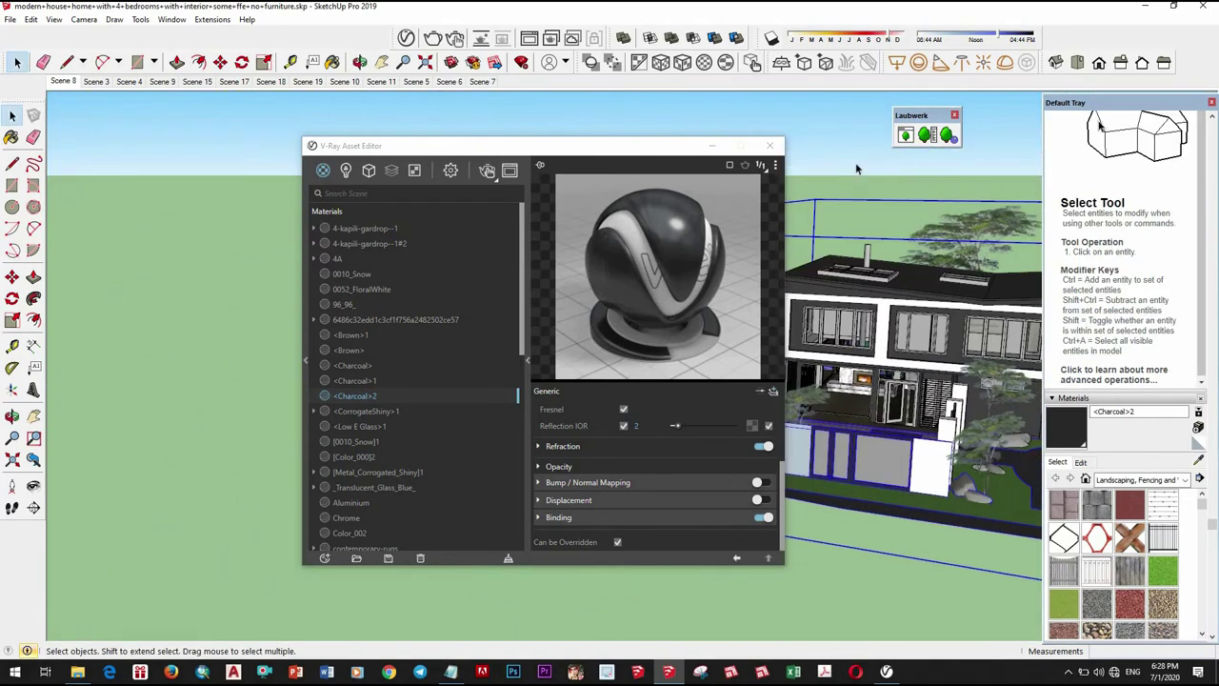
mouse_move(889, 365)
middle_down()
mouse_move(866, 416)
mouse_move(858, 405)
mouse_move(915, 419)
middle_up()
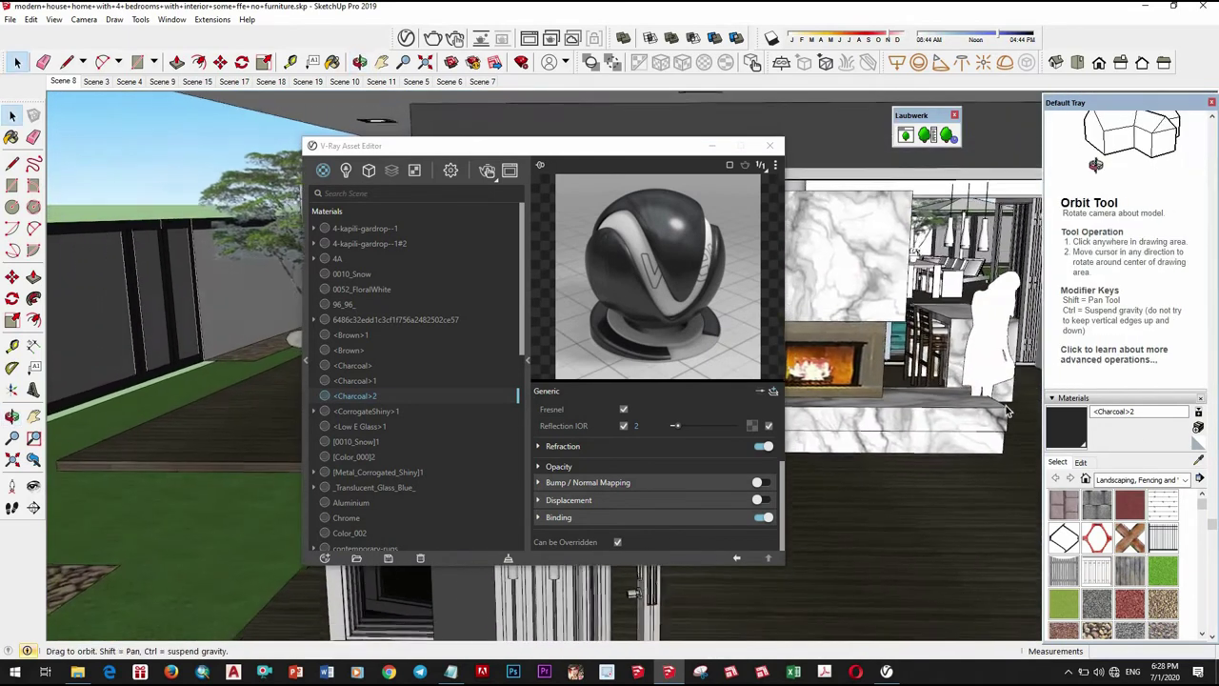
key(b)
alt+click(858, 431)
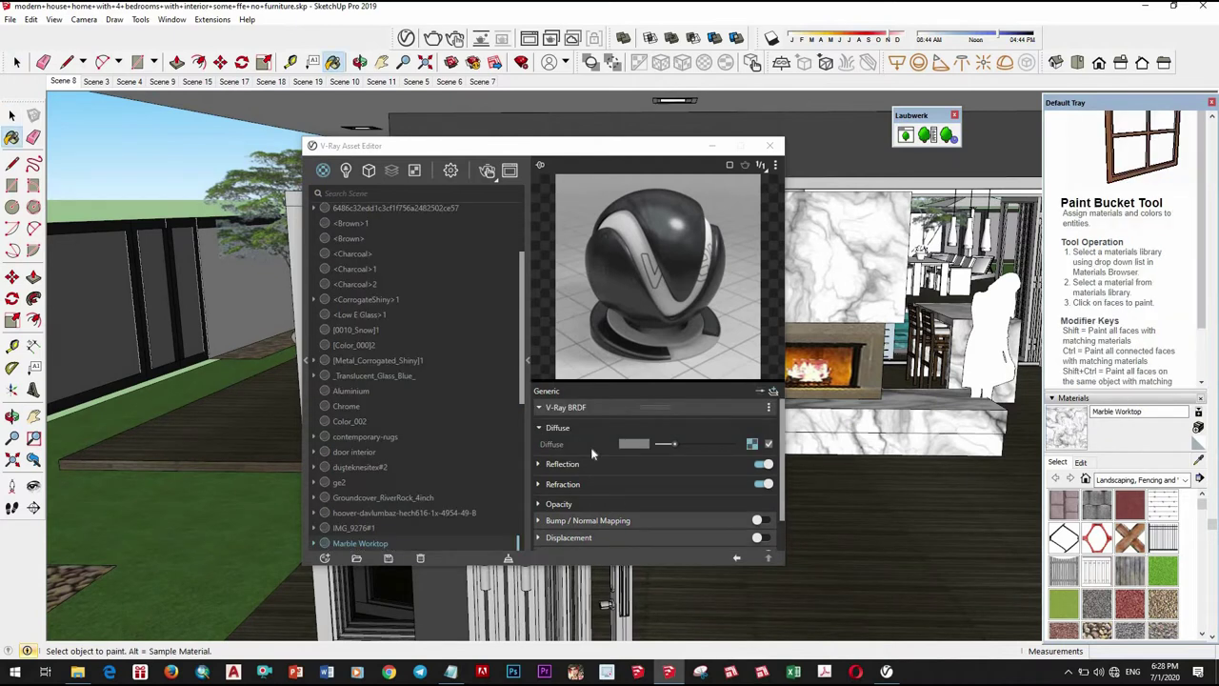
click(753, 444)
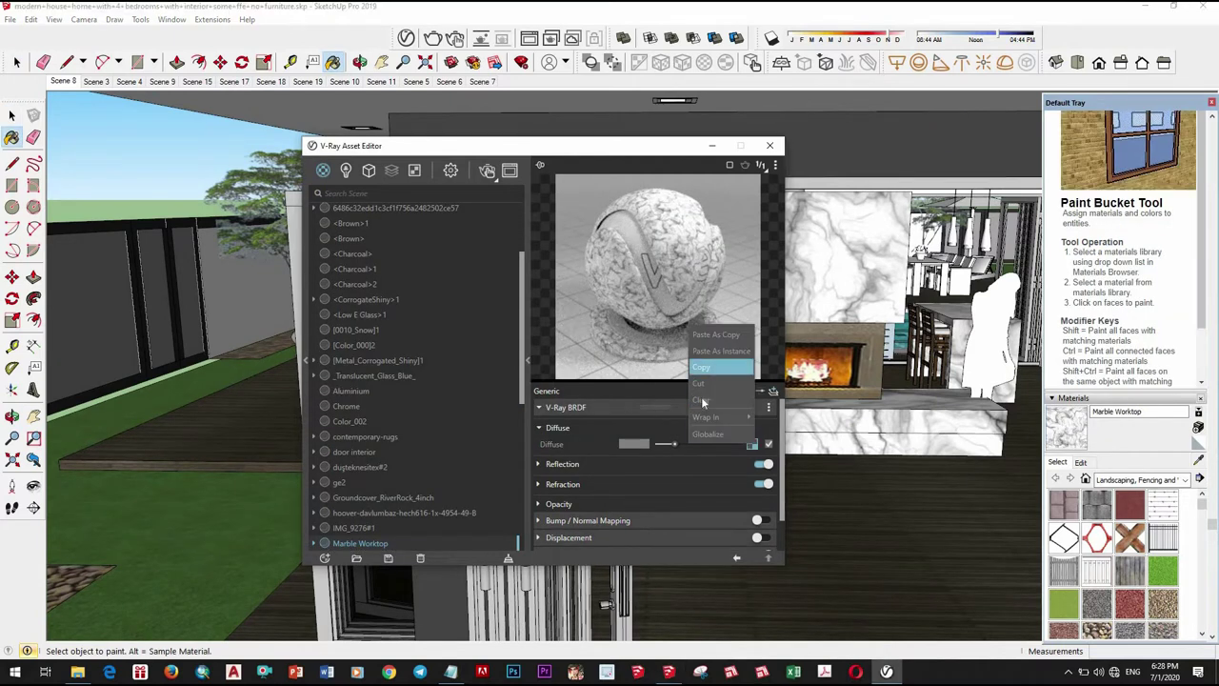
click(719, 383)
click(757, 520)
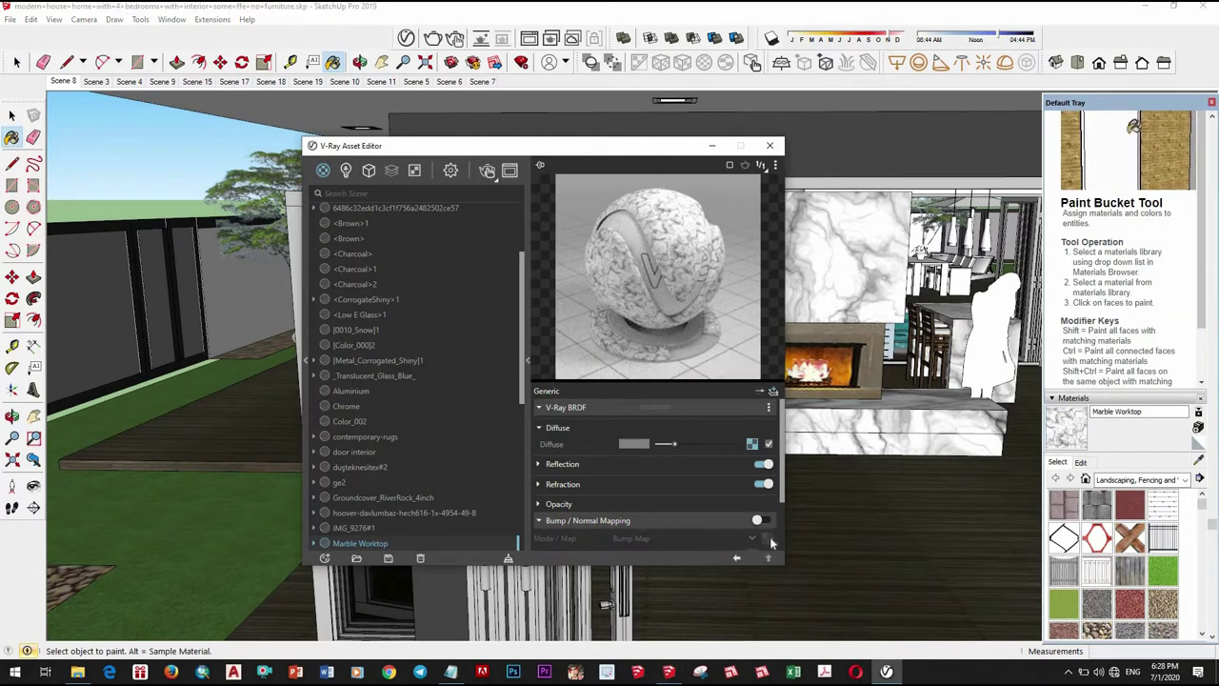
click(767, 538)
click(726, 512)
Give the marble a lighter reflection colour and 0.85 reflection glossiness
scroll(702, 487, down, 2)
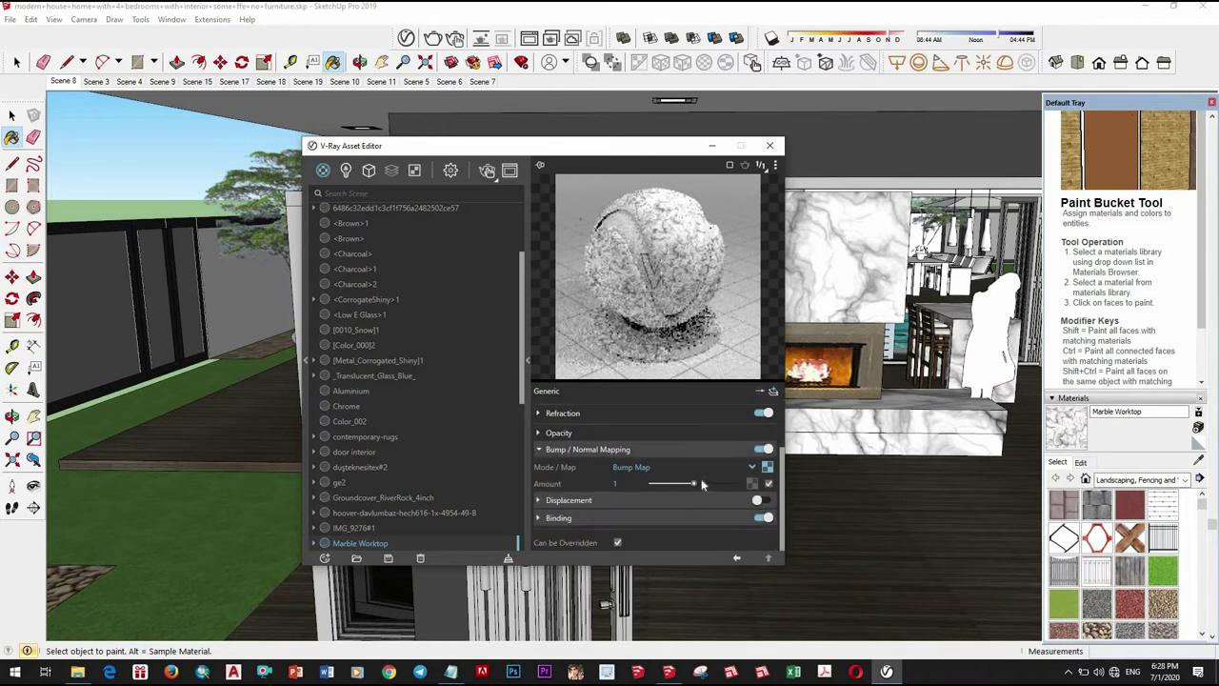
mouse_move(845, 470)
middle_down()
mouse_move(861, 511)
mouse_move(640, 433)
middle_up()
scroll(640, 433, up, 3)
scroll(621, 447, up, 3)
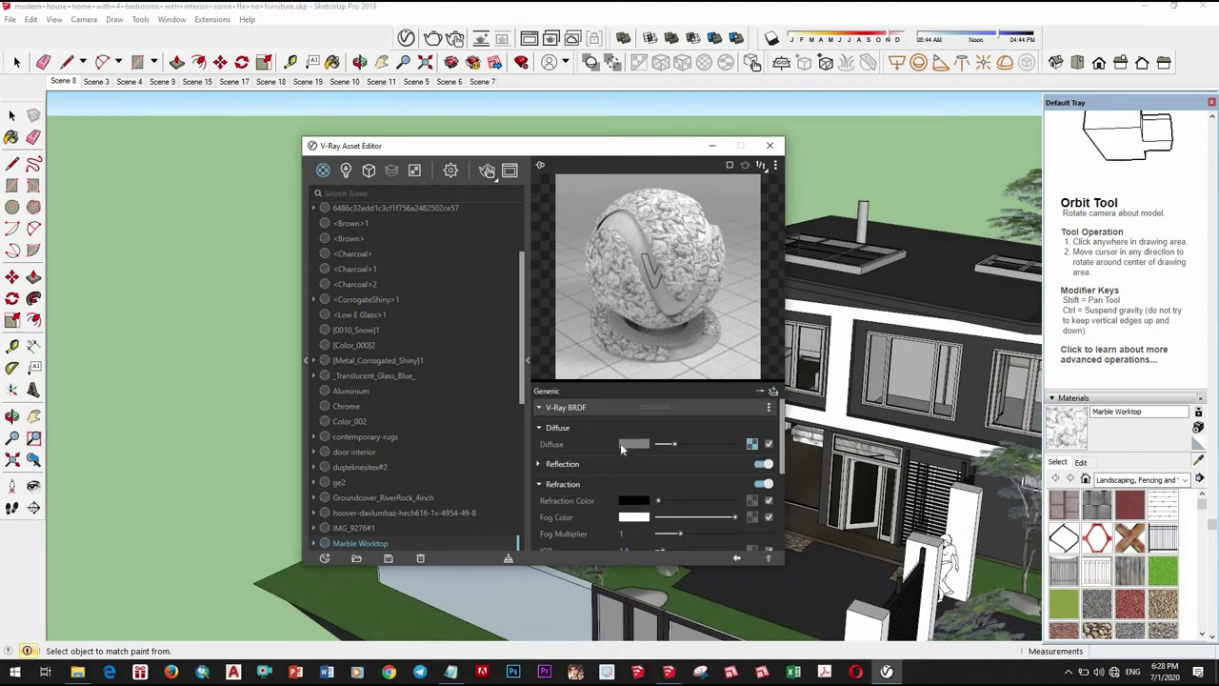
click(588, 465)
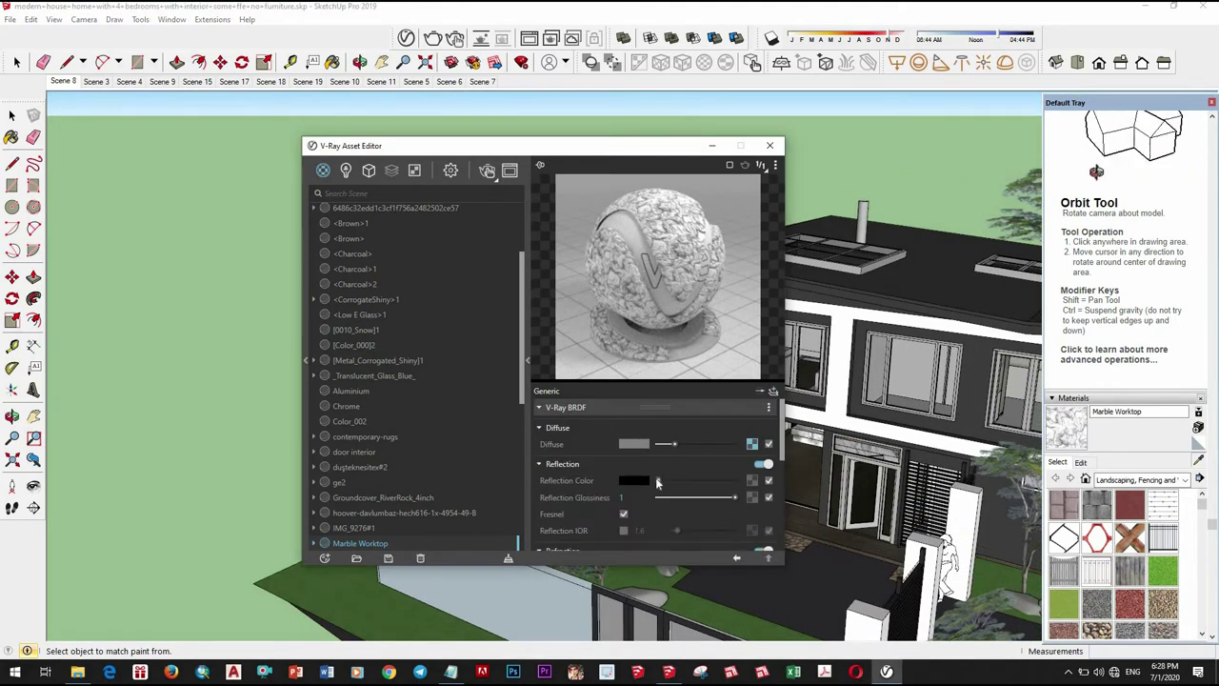
drag(733, 497, 723, 497)
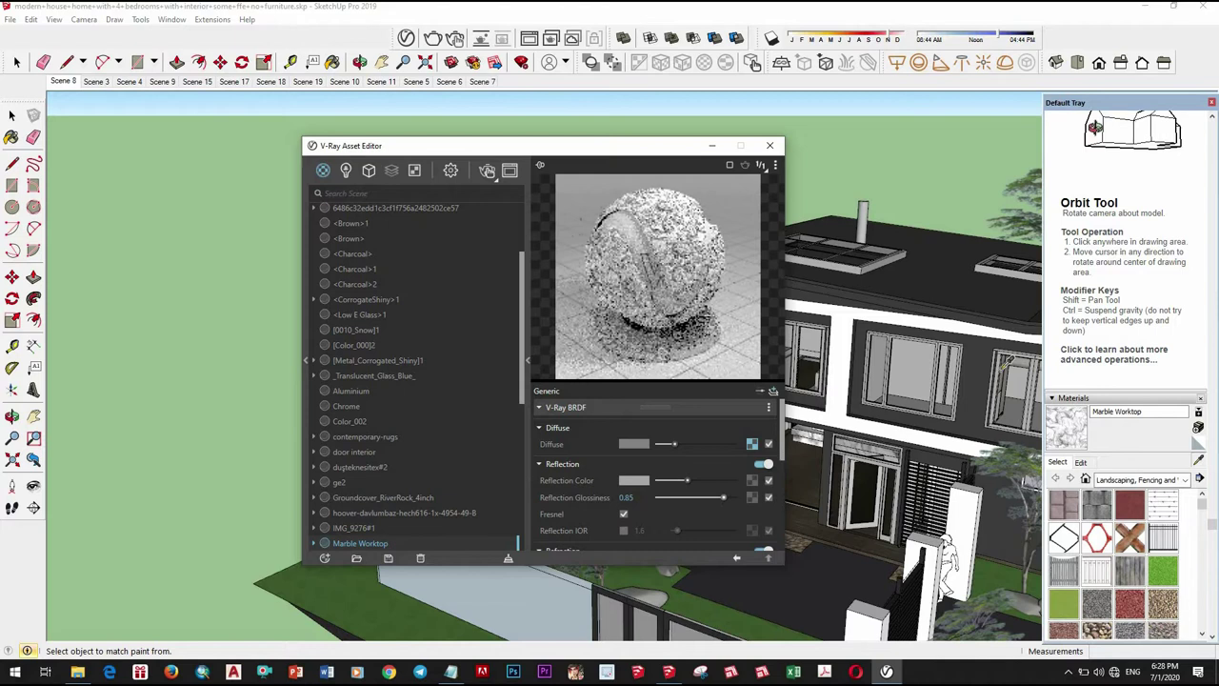
mouse_move(962, 432)
middle_down()
mouse_move(1010, 448)
mouse_move(930, 386)
mouse_move(829, 248)
middle_up()
click(1199, 462)
Set the V-Ray camera exposure value to 13.48 in the render settings
click(770, 145)
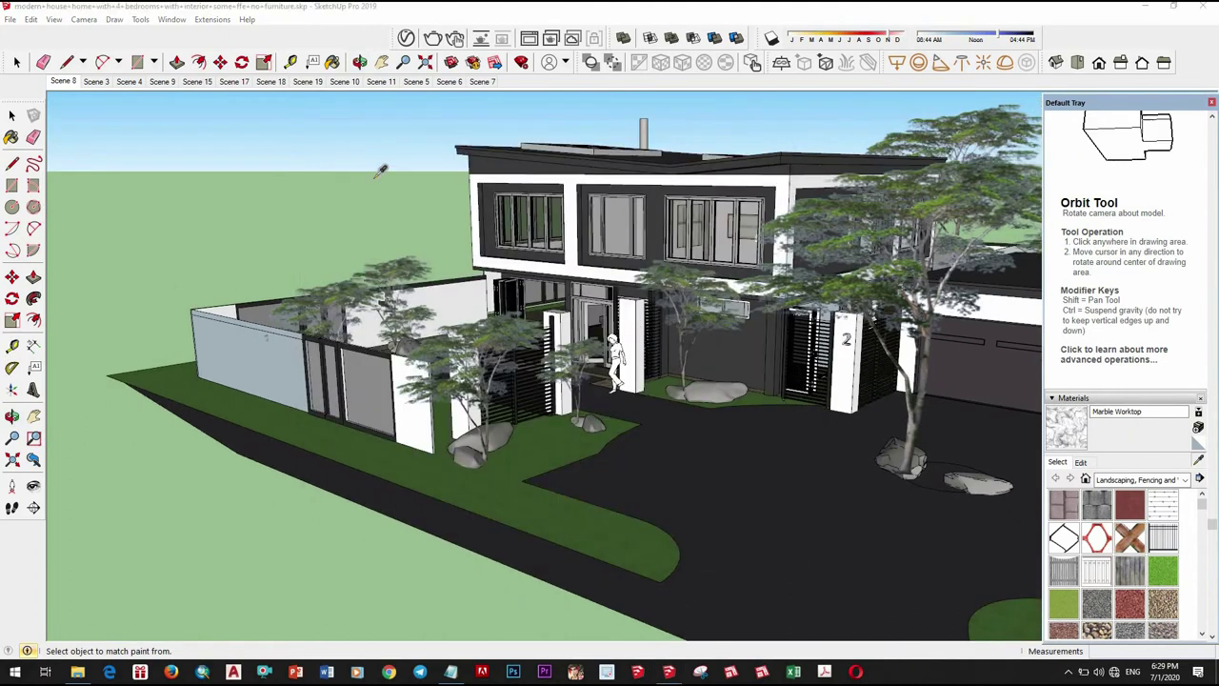
click(11, 115)
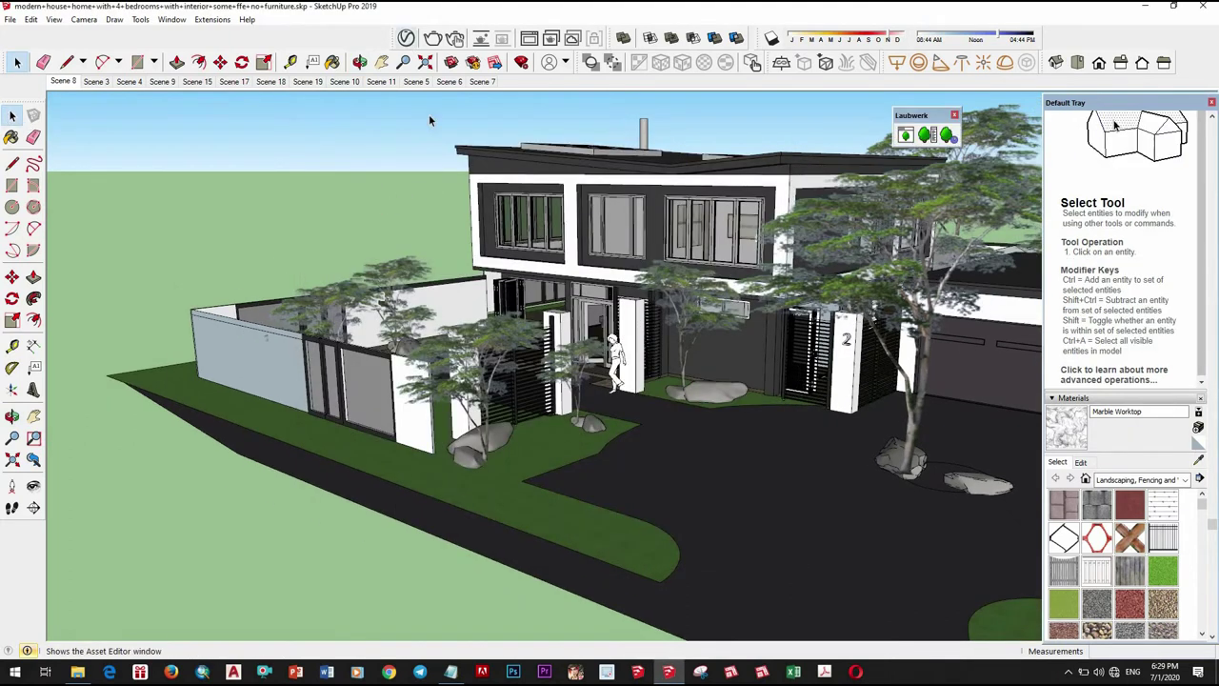
click(406, 38)
click(516, 160)
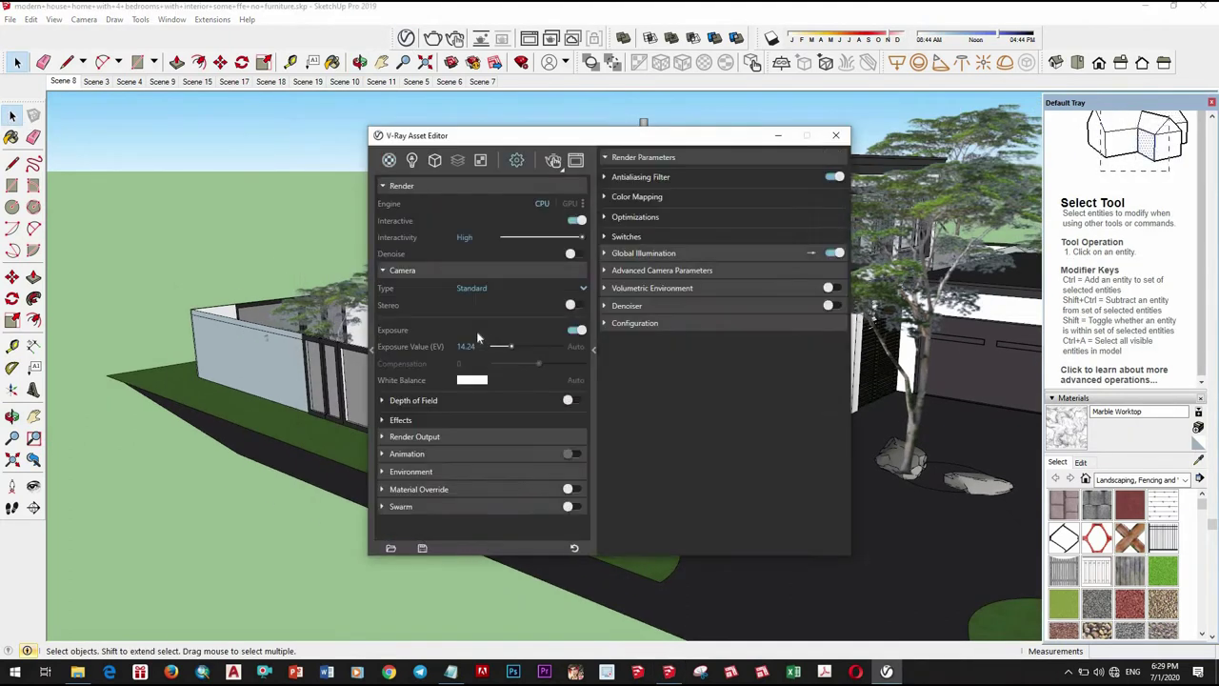
double_click(448, 347)
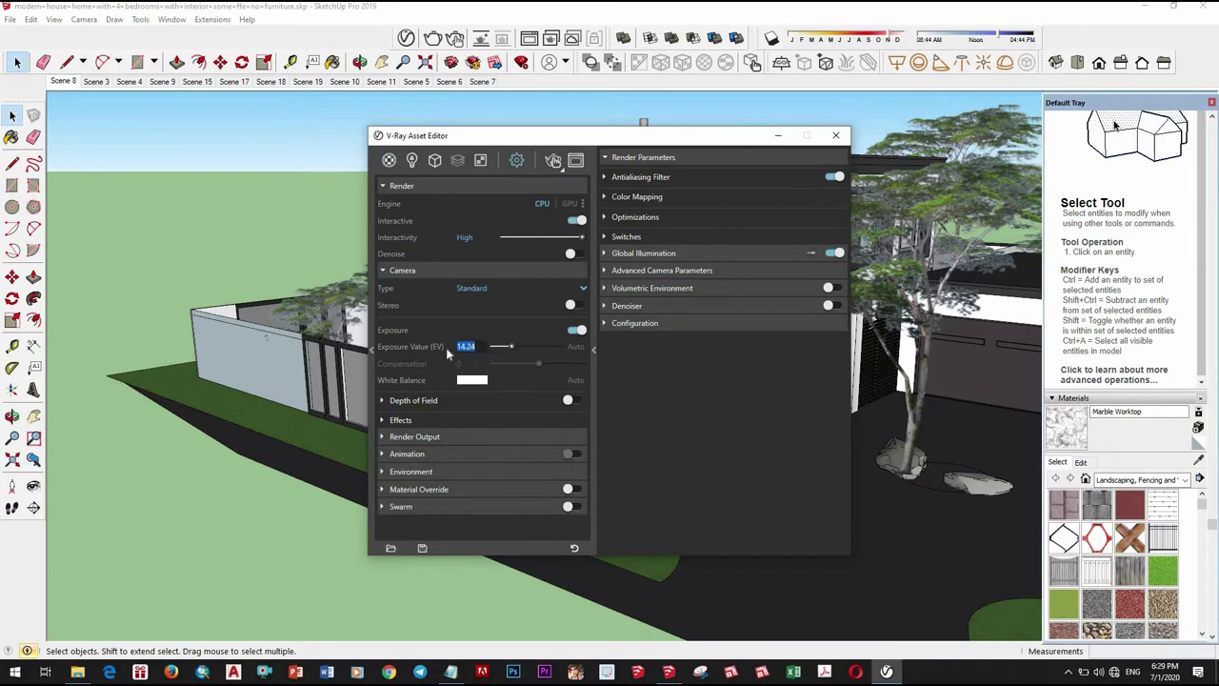
text(13.5)
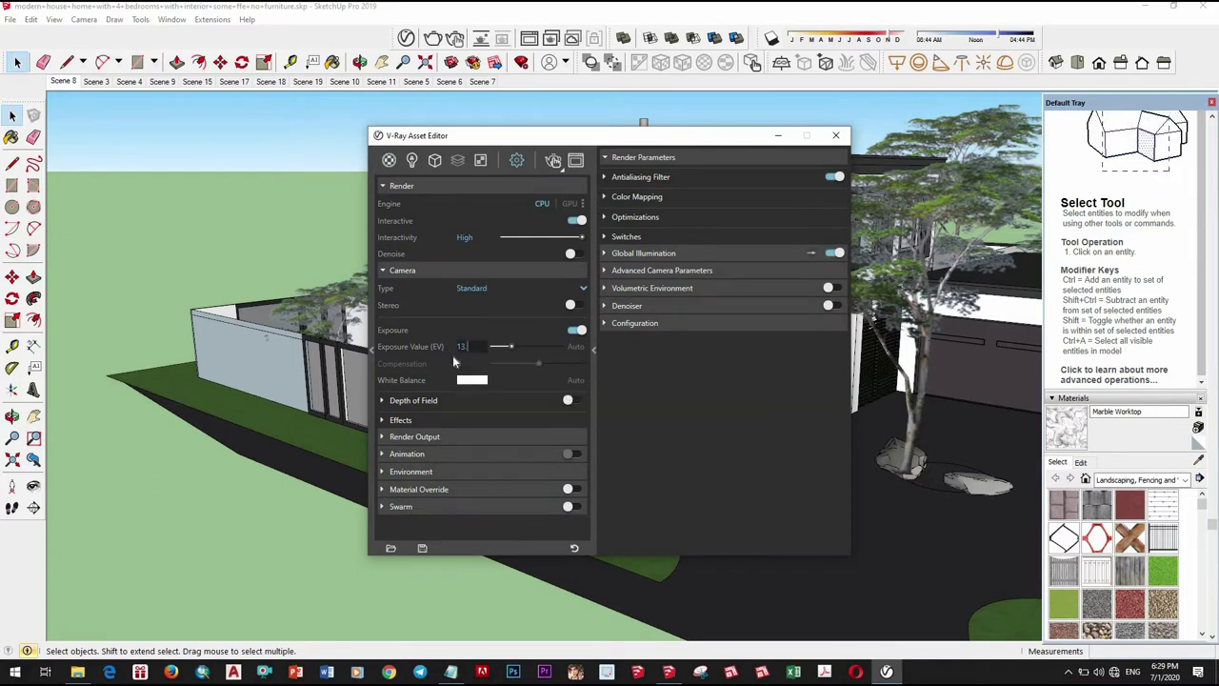
key(Return)
Set the render output to 16:9 at 2250 × 1266 with safe frame on
click(454, 435)
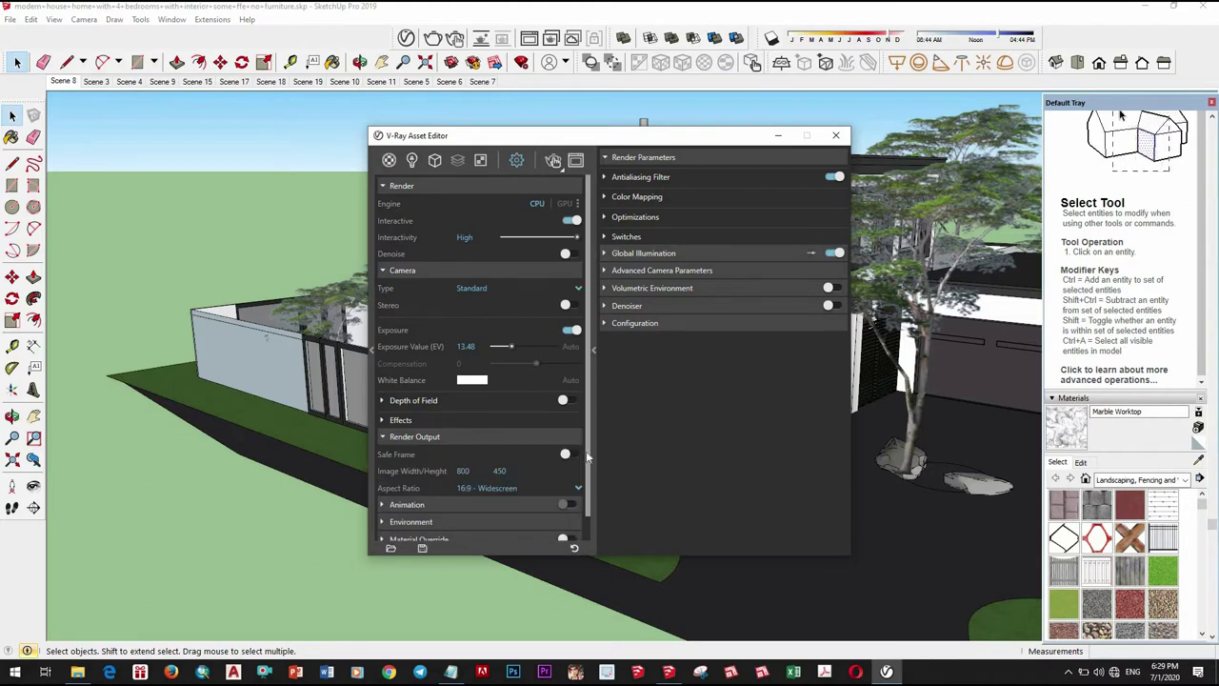
click(479, 489)
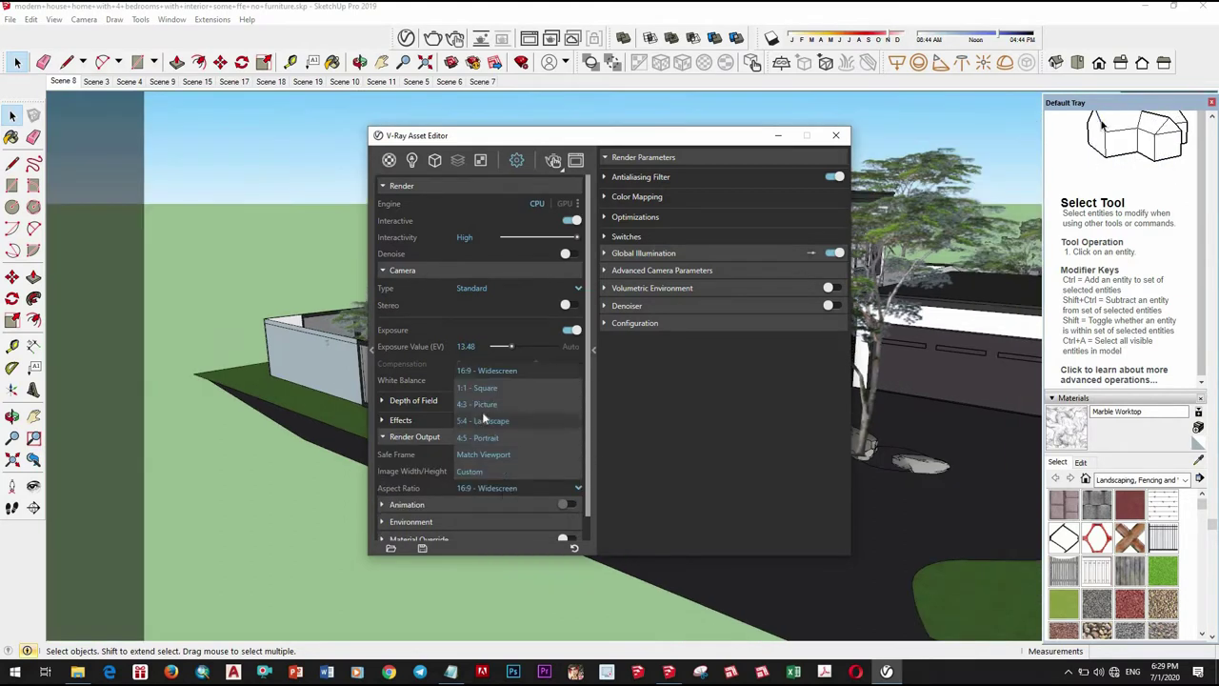
click(508, 372)
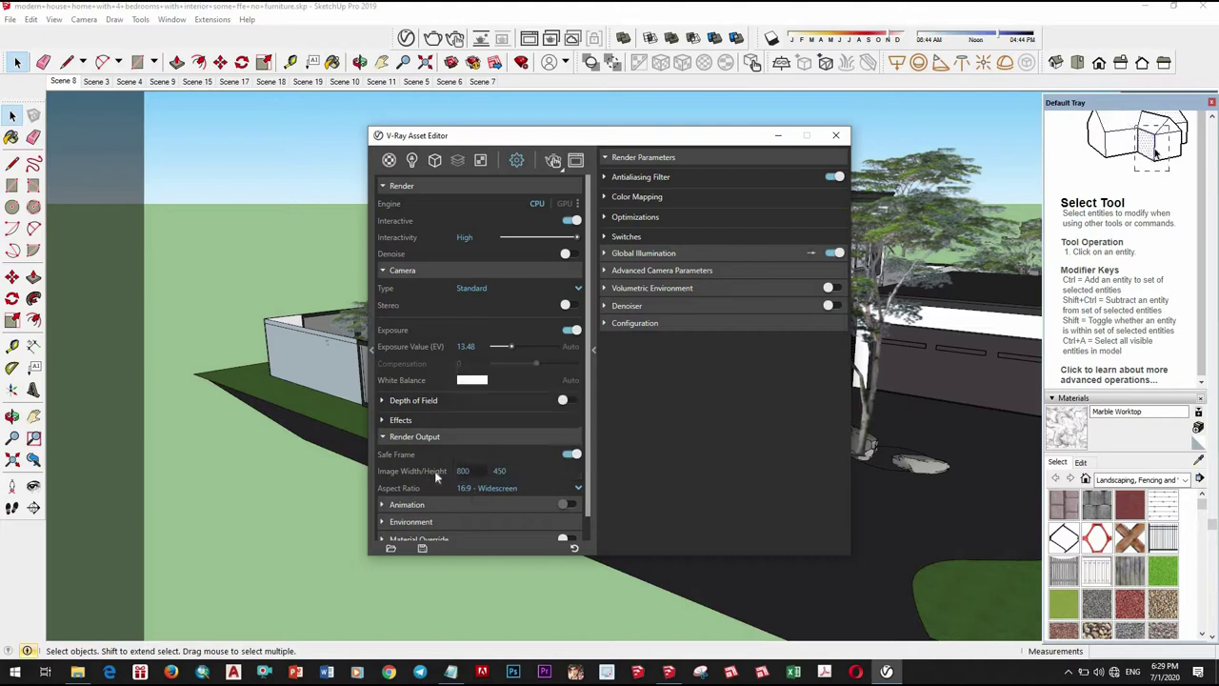
text(225)
text(0)
key(Return)
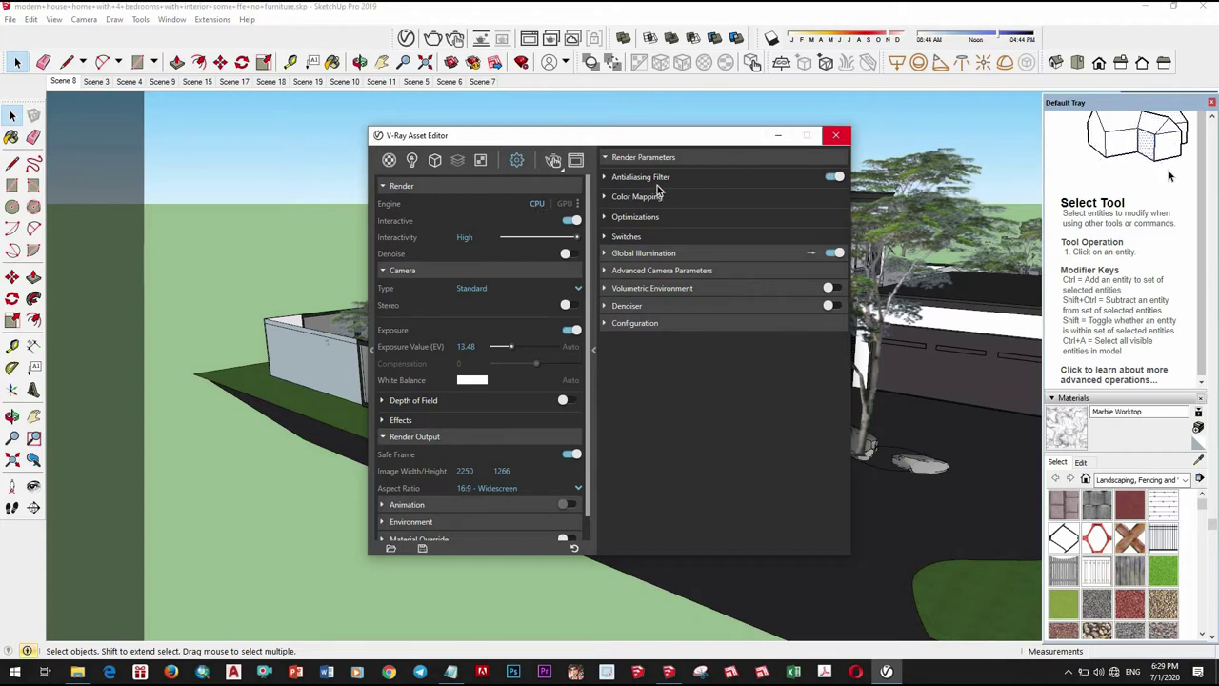
click(835, 138)
Render the Scene 8 house front in V-Ray at 2250 × 1266, then stop it and return to the model
click(68, 83)
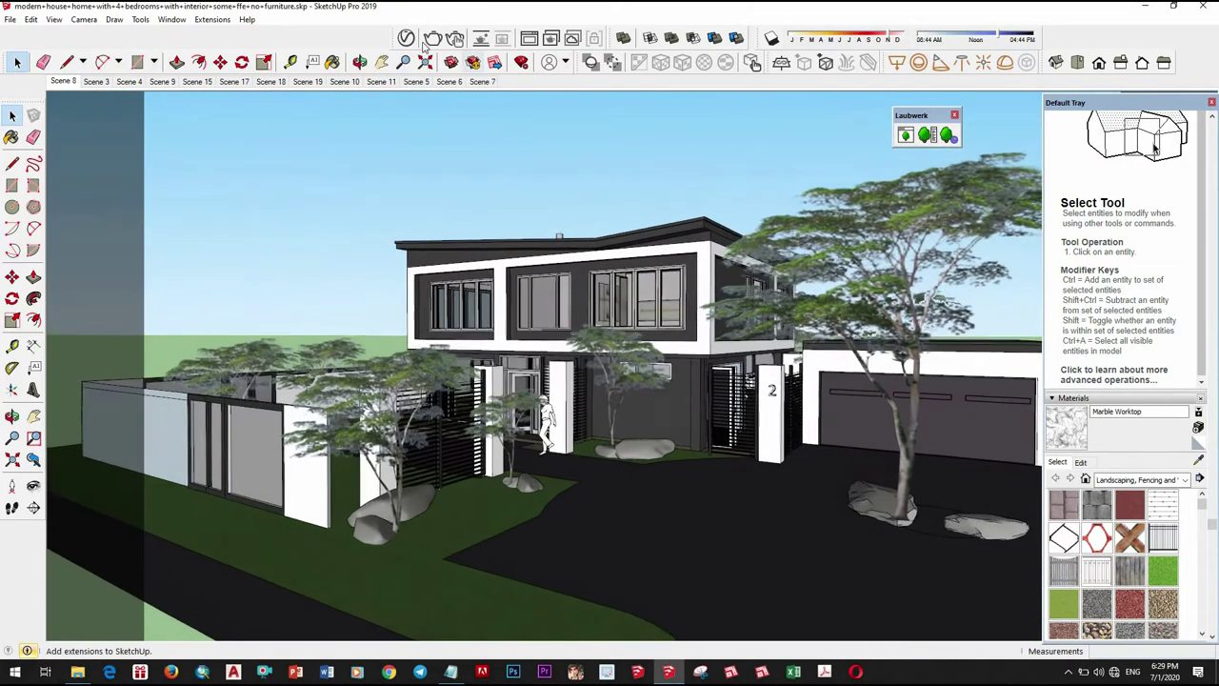
click(429, 41)
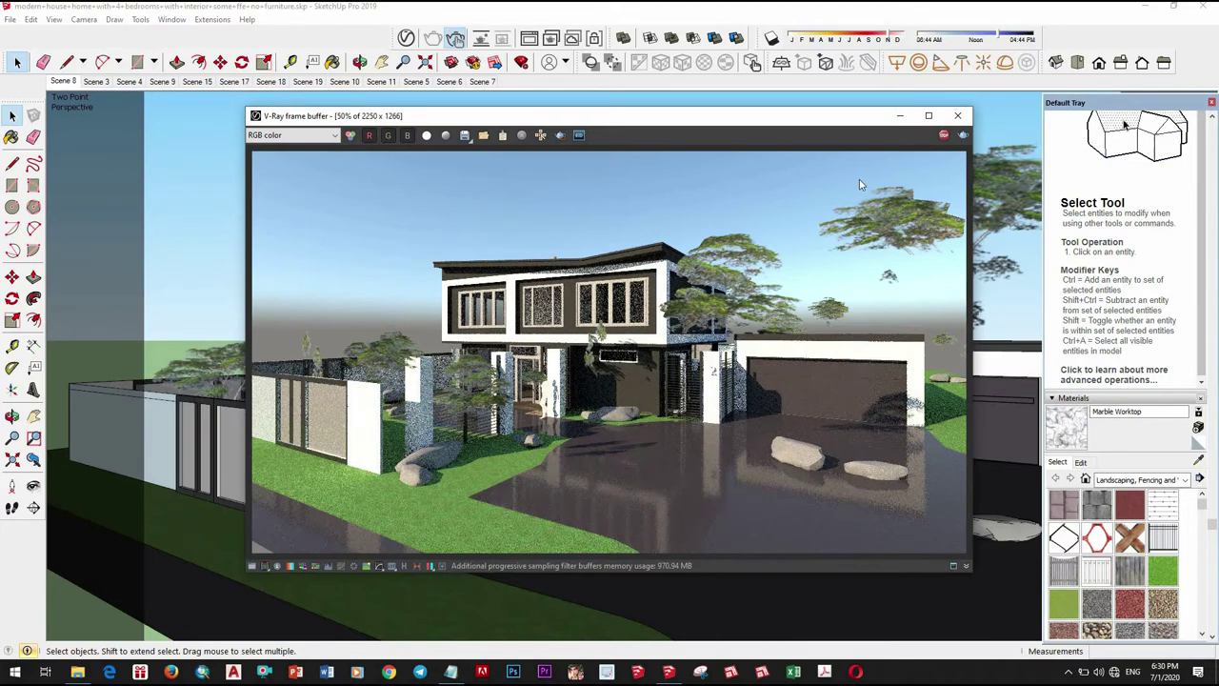
click(943, 136)
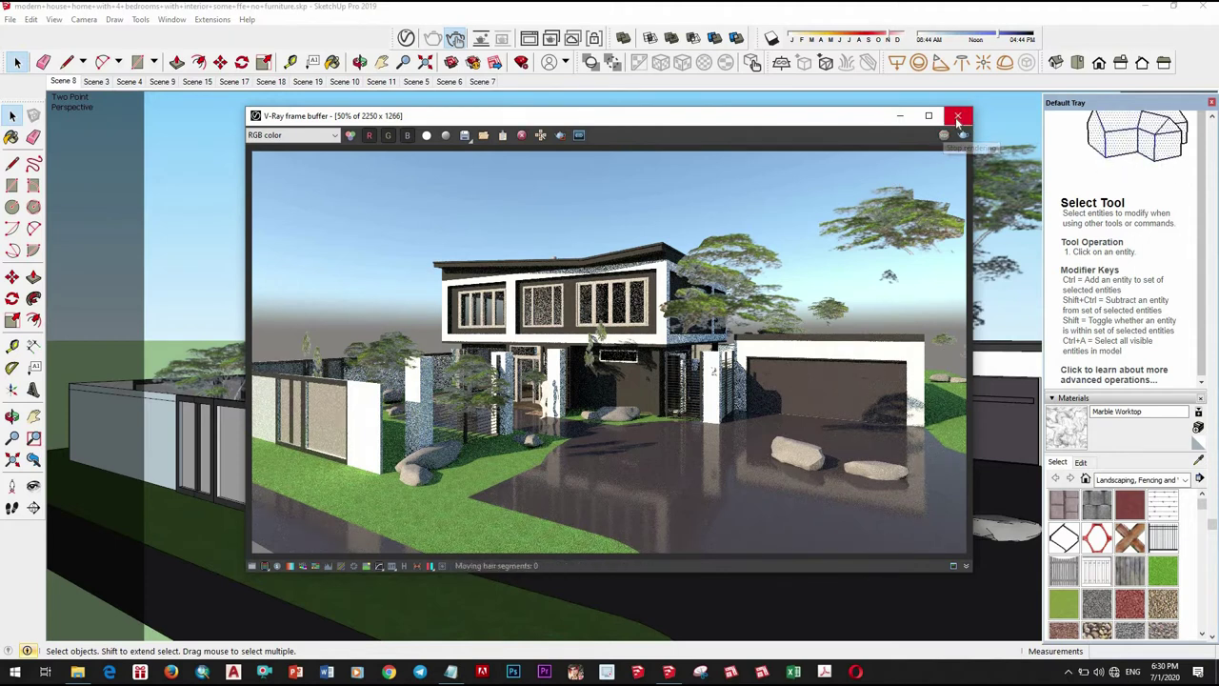
click(995, 91)
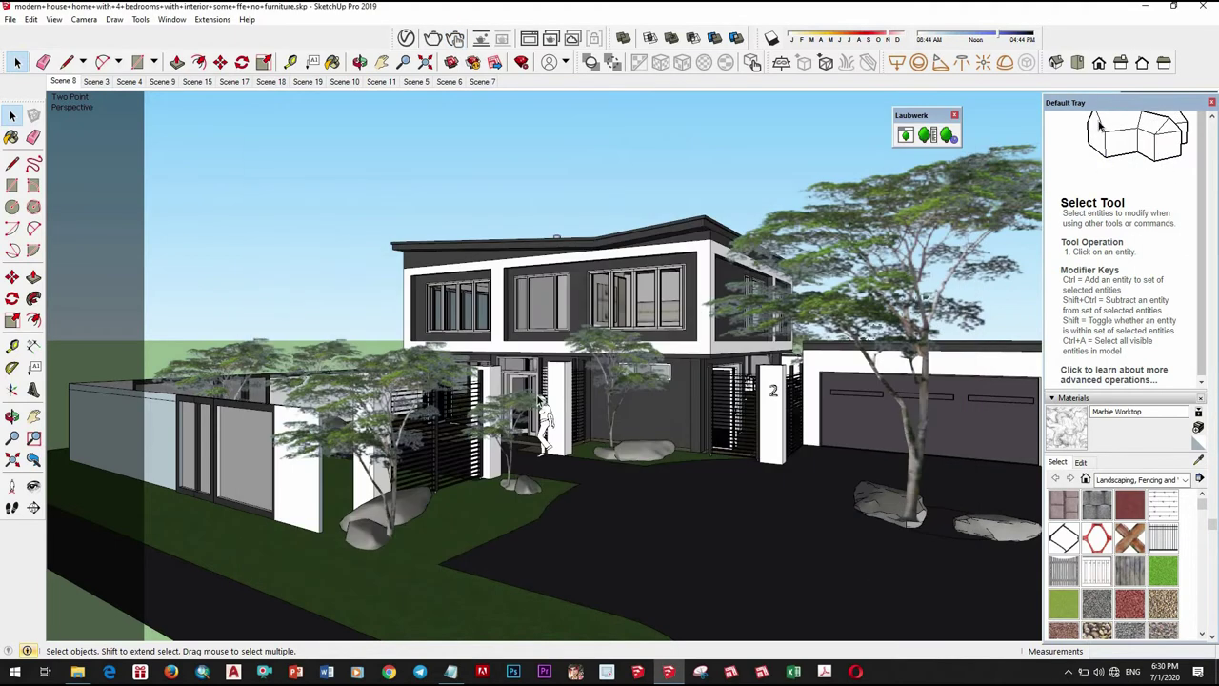
Lower <Brown>'s reflection glossiness from 0.9 to 0.65, then show the Lights list with SunLight
click(405, 39)
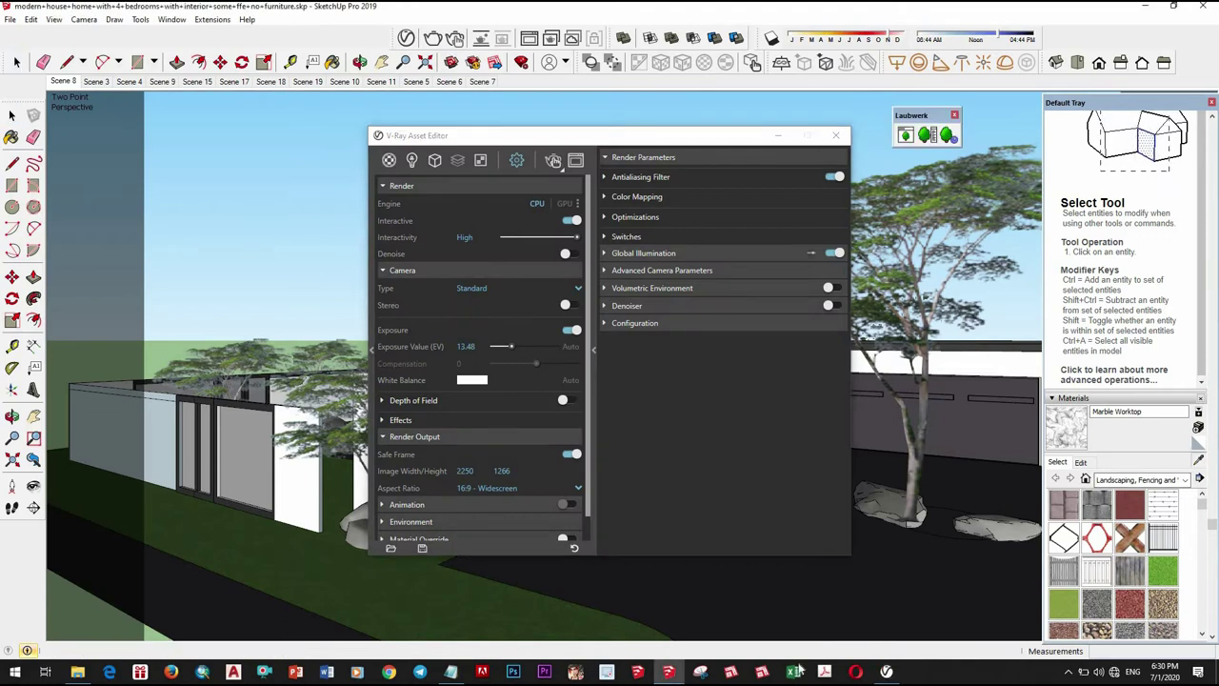
click(389, 160)
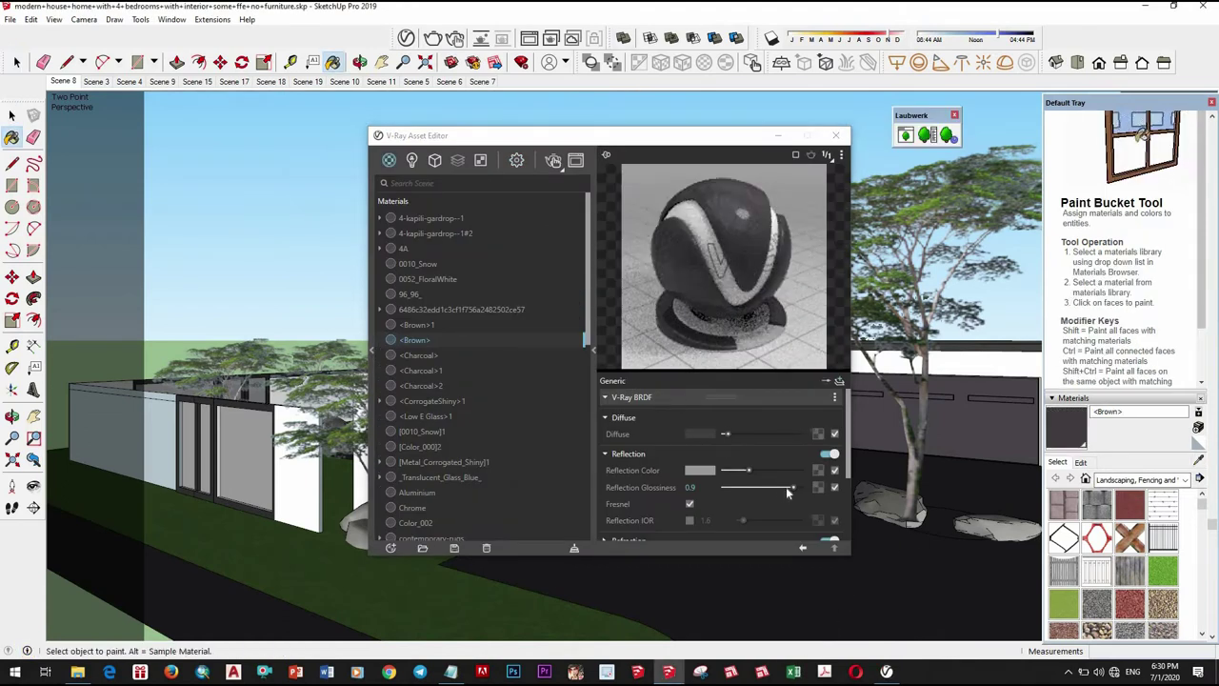
drag(781, 491, 740, 472)
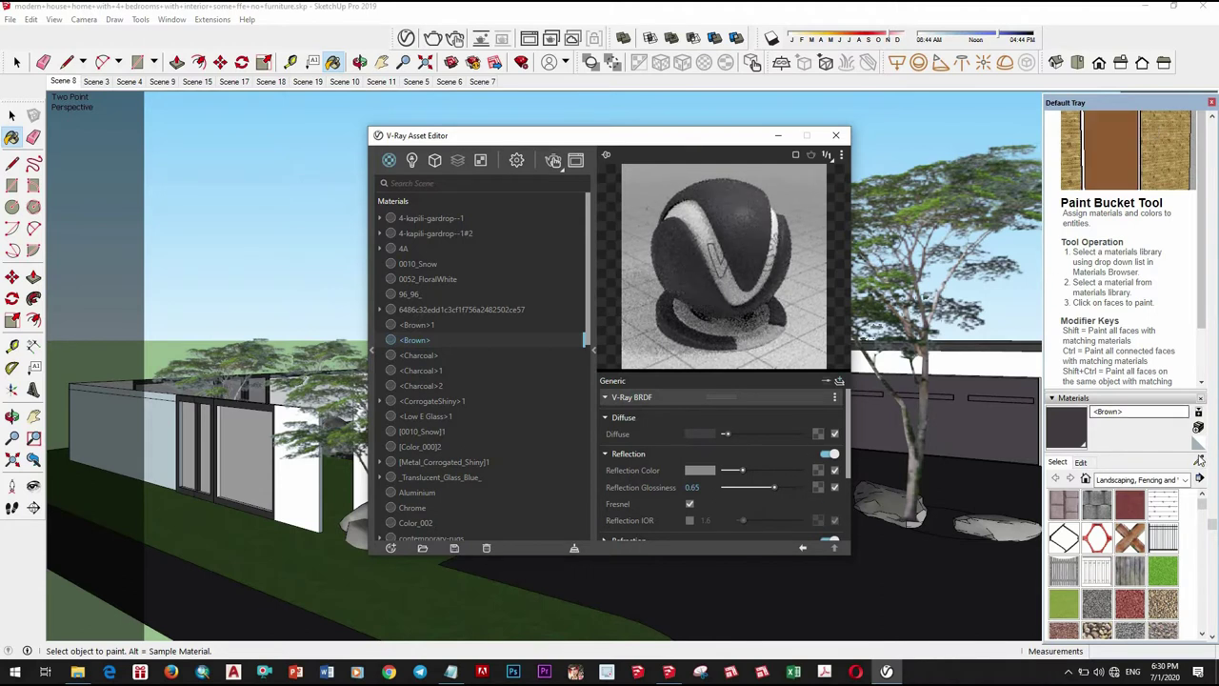
key(alt)
click(516, 162)
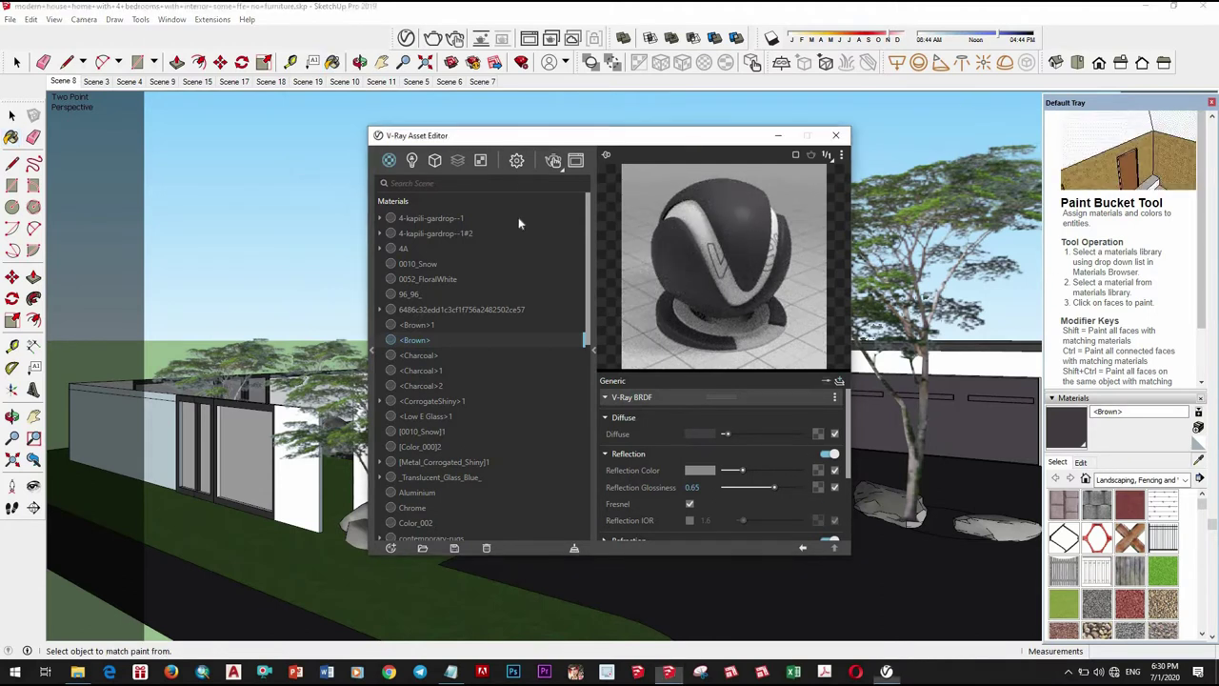
click(411, 160)
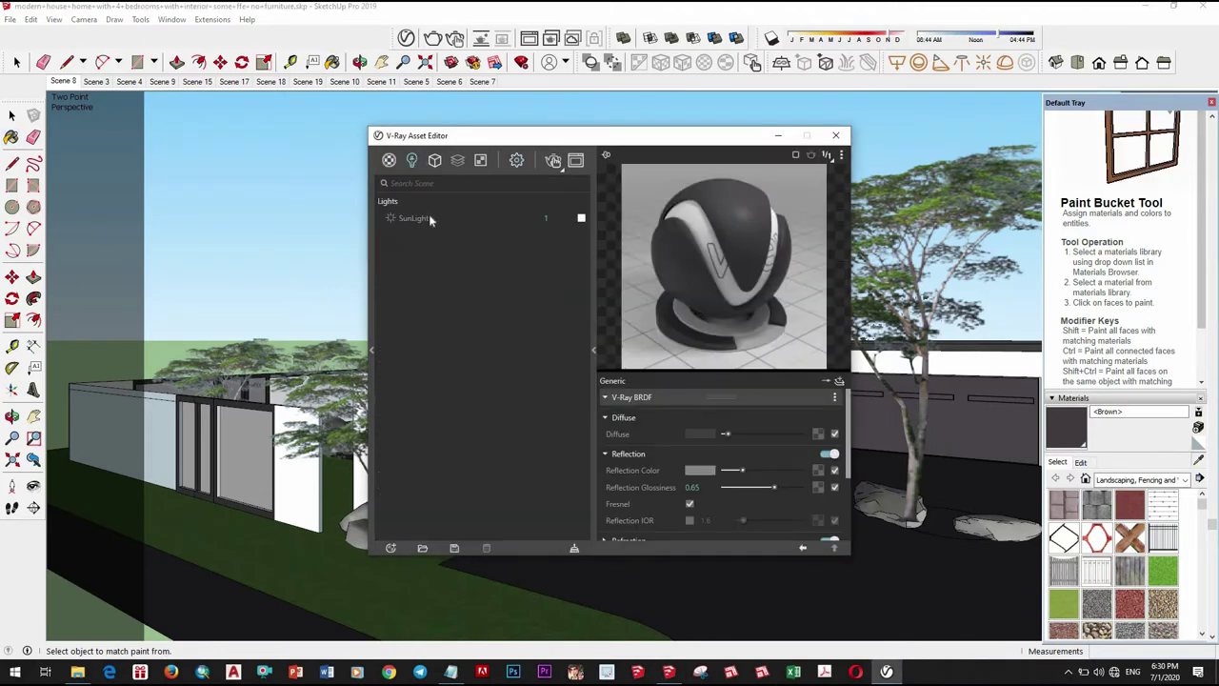
Place a V-Ray Dome Light in the model and open the file picker for its HDR bitmap texture
click(982, 65)
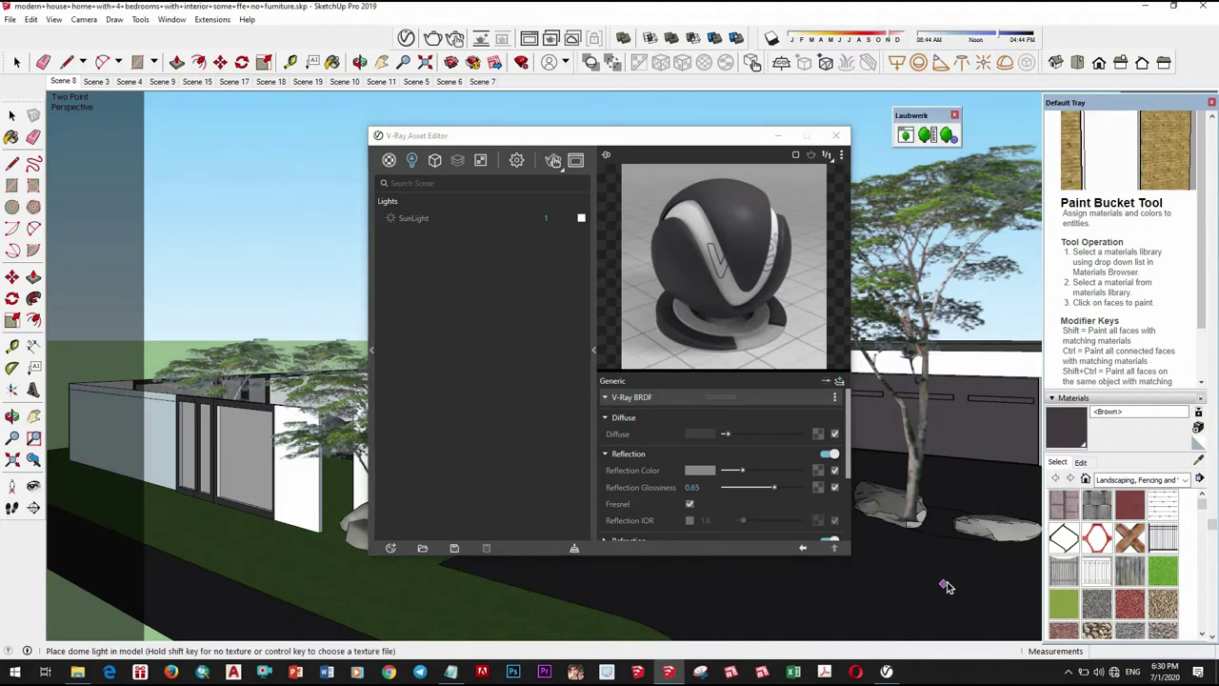
click(951, 570)
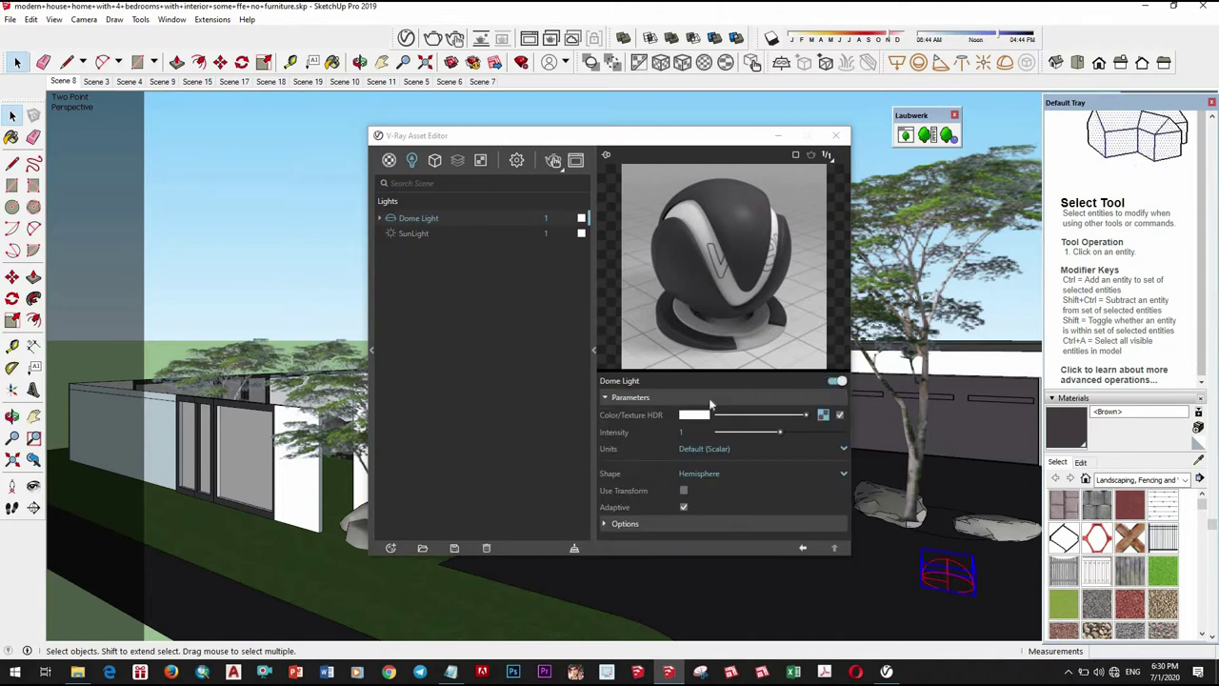
click(487, 281)
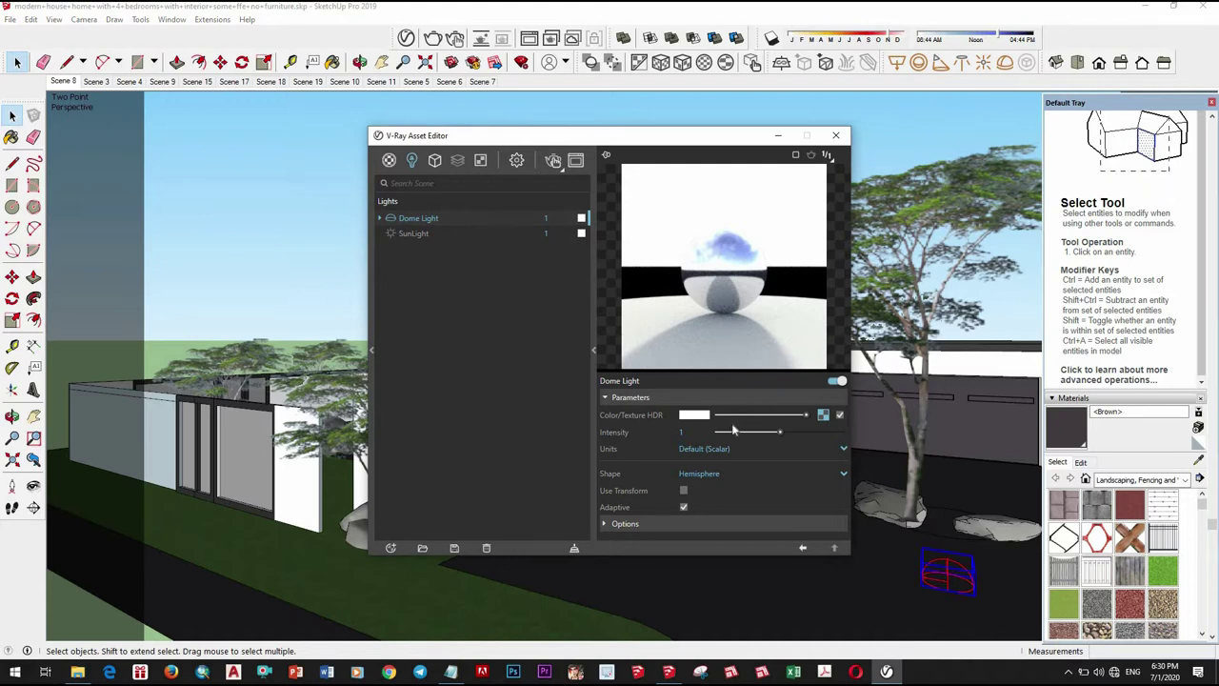
click(824, 415)
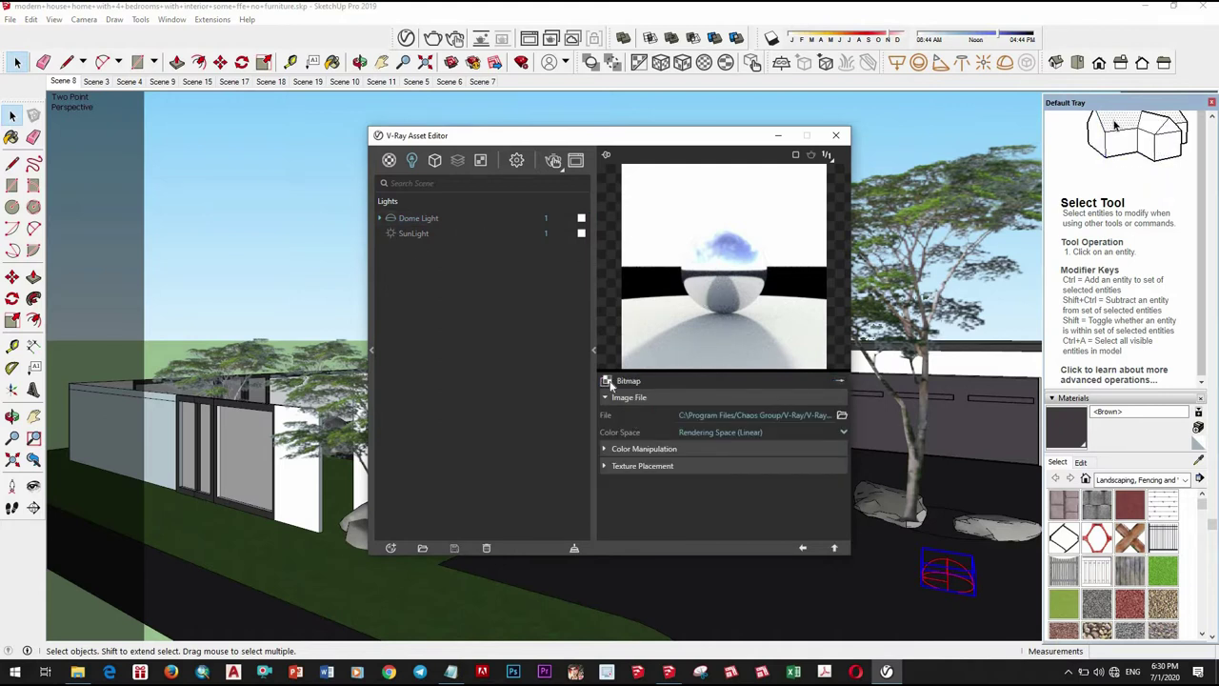
click(606, 380)
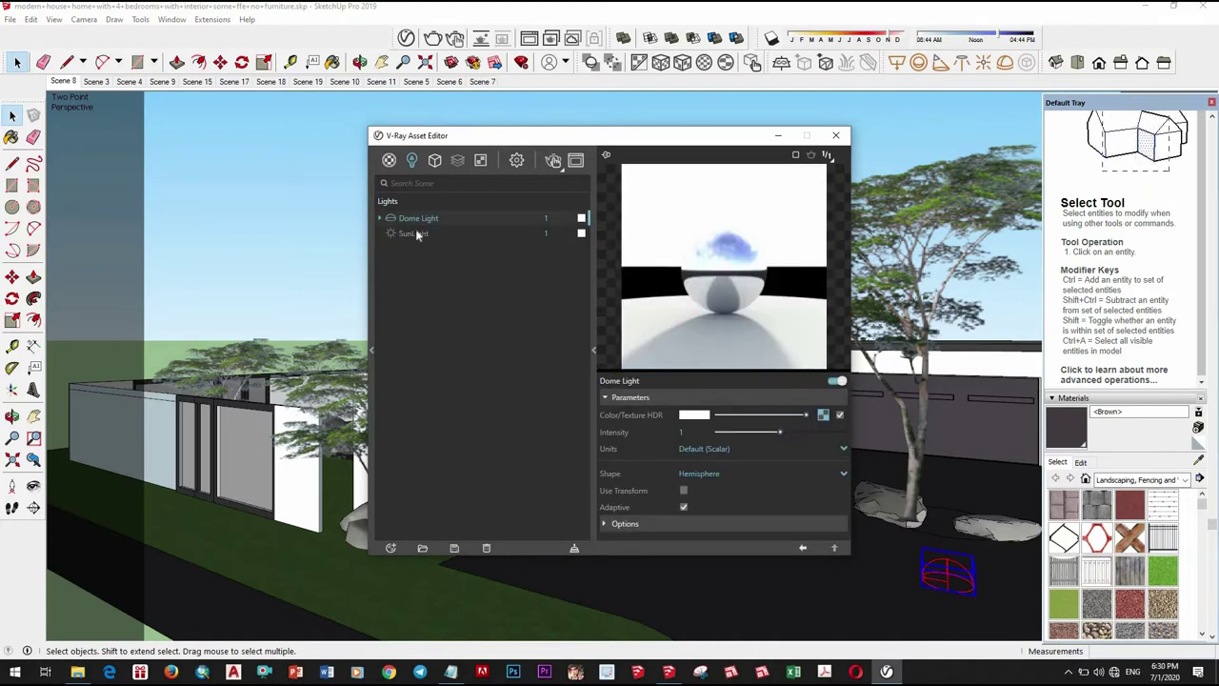
click(823, 415)
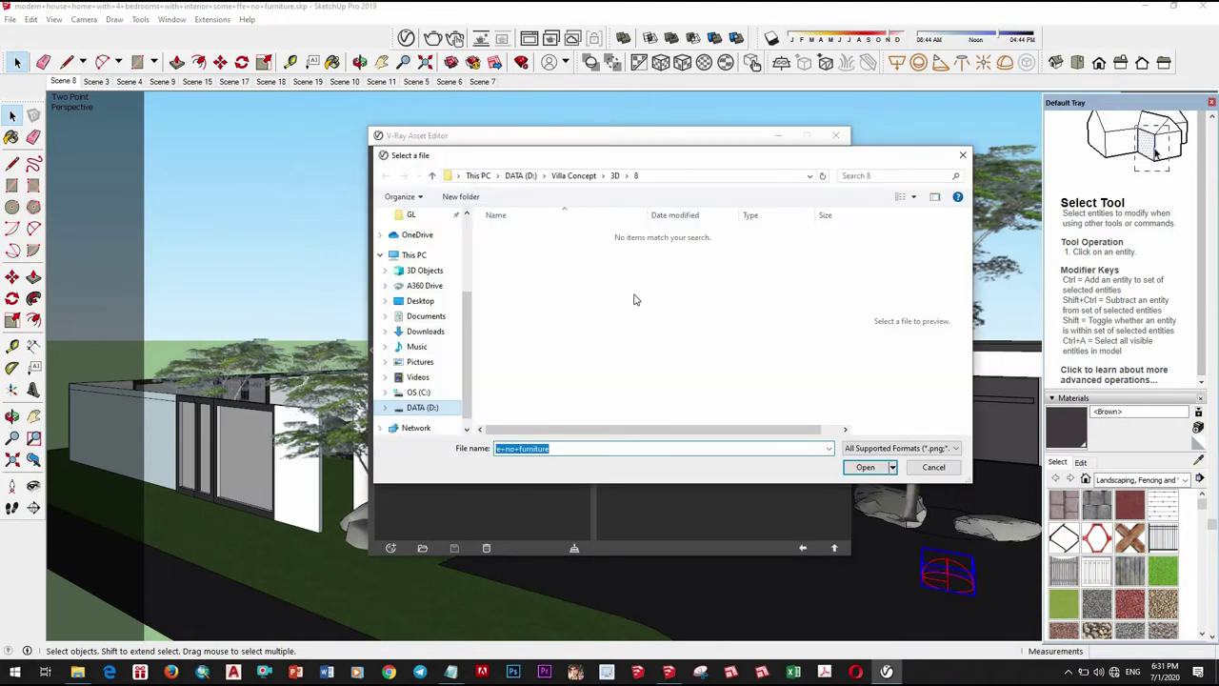
Browse from DATA (D:) through All Lession and Symbol, Sketchup Lesson and Sketchup Vray Net
scroll(735, 276, up, 2)
scroll(735, 276, up, 2)
scroll(735, 276, up, 2)
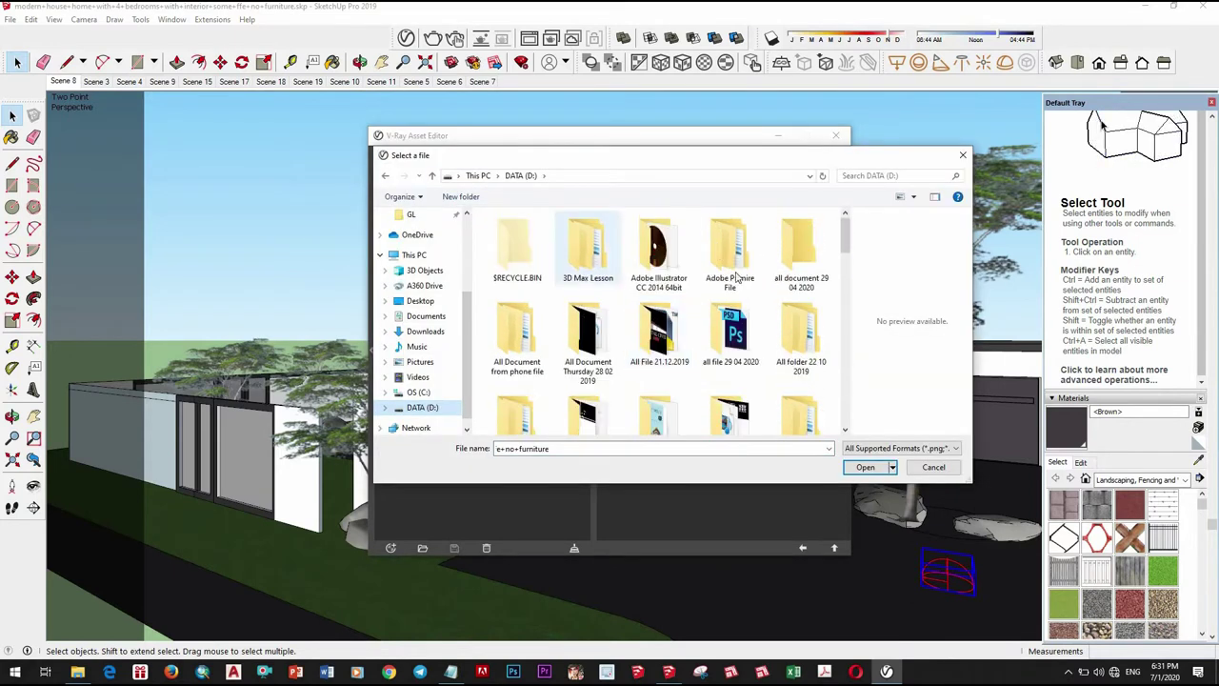
scroll(662, 341, down, 1)
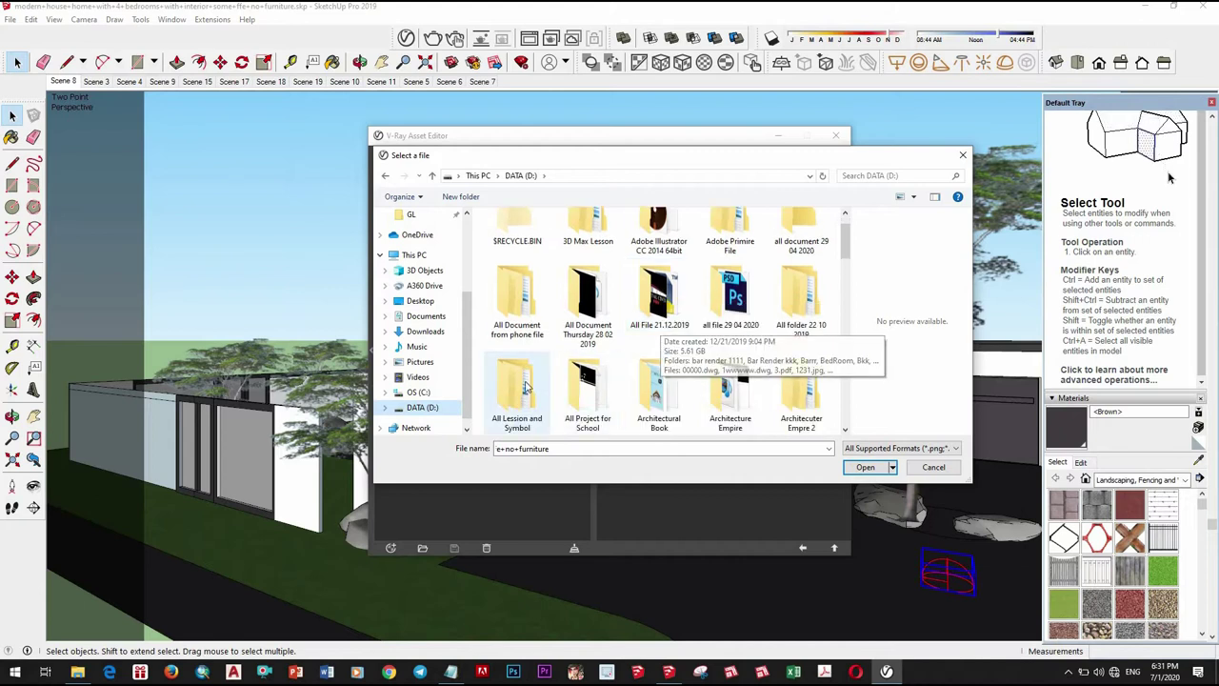
double_click(524, 385)
scroll(526, 392, down, 2)
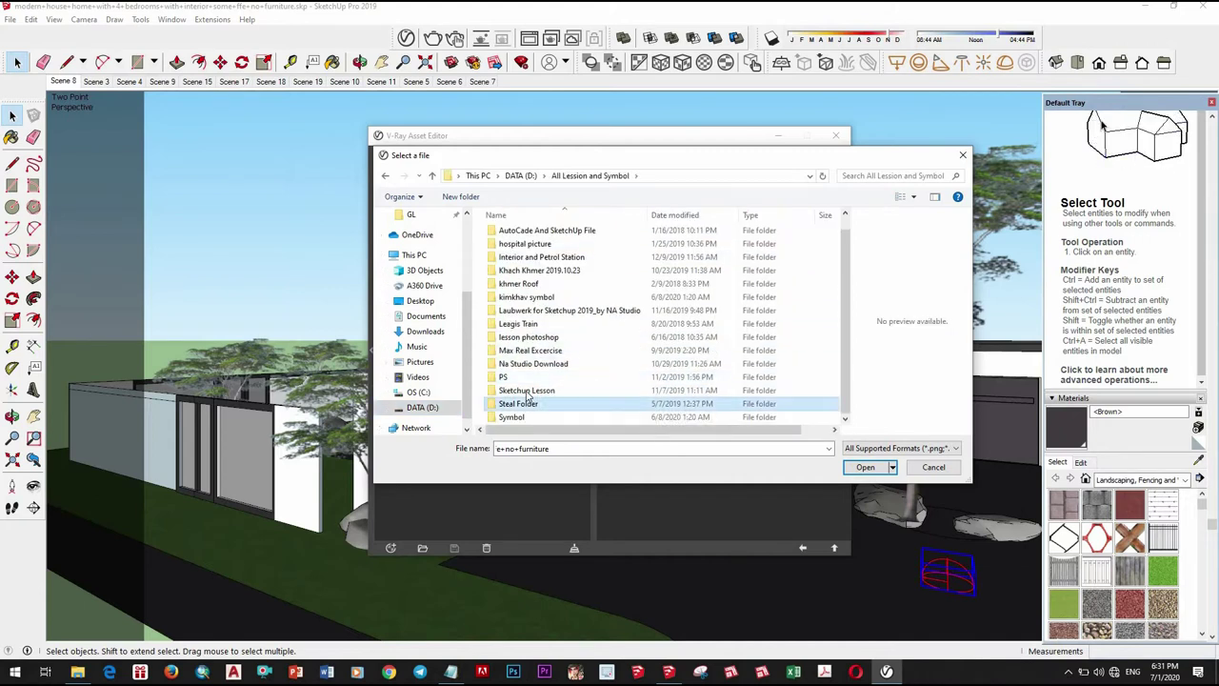
double_click(527, 390)
double_click(524, 286)
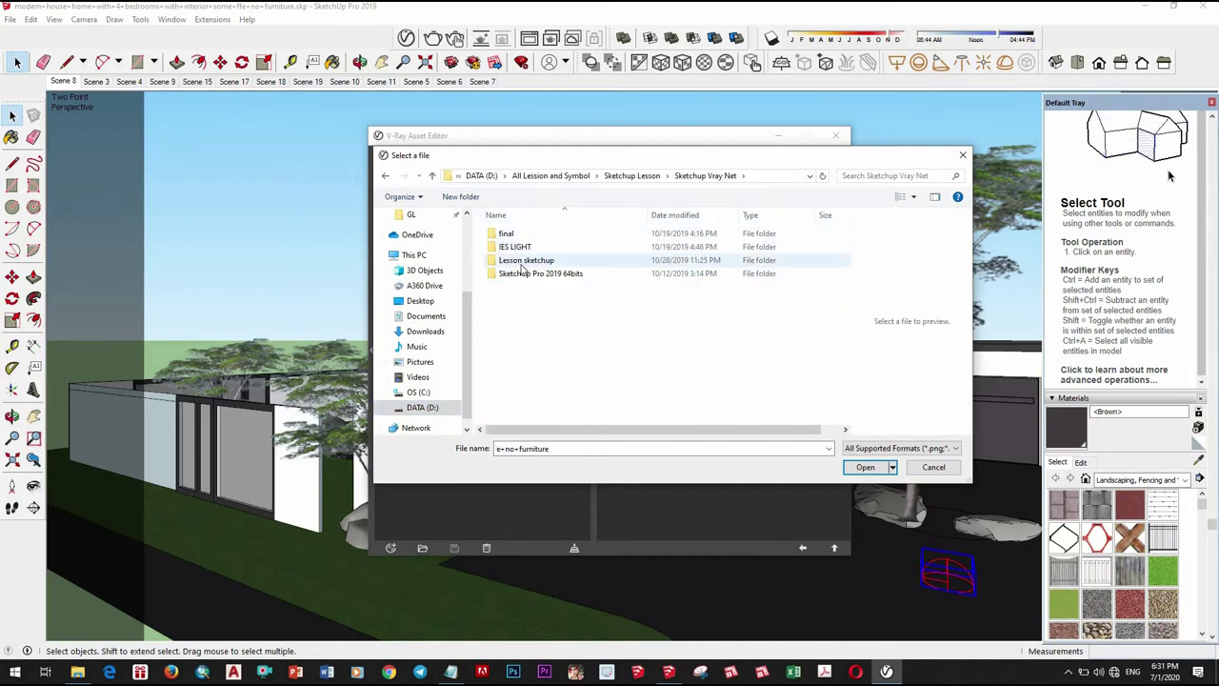
Open Lesson sketchup > villa 1 > Map > apply and load the VizPeople HDR file
double_click(526, 261)
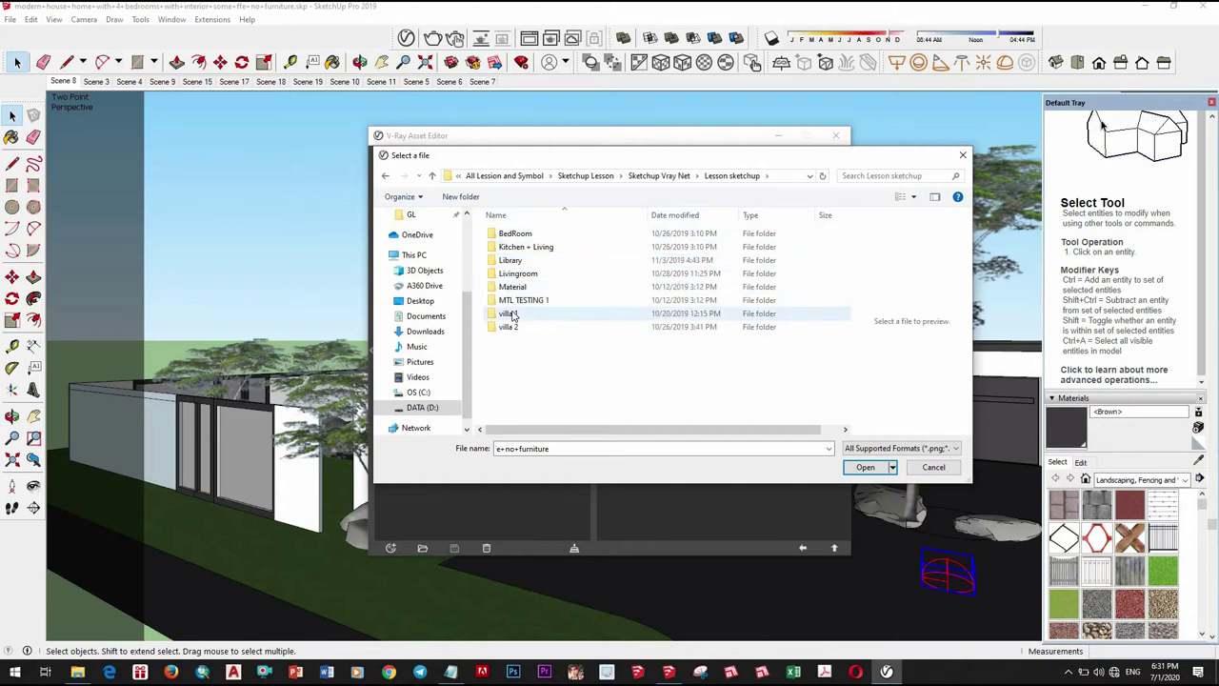
double_click(512, 316)
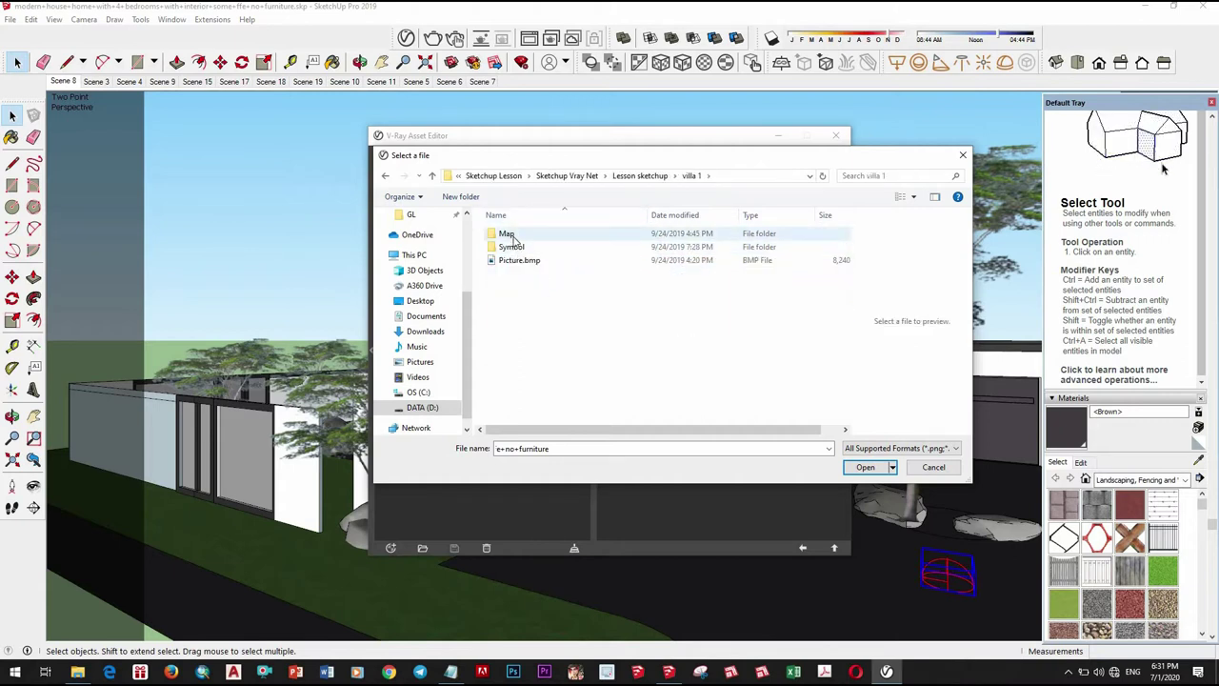
double_click(512, 238)
double_click(516, 248)
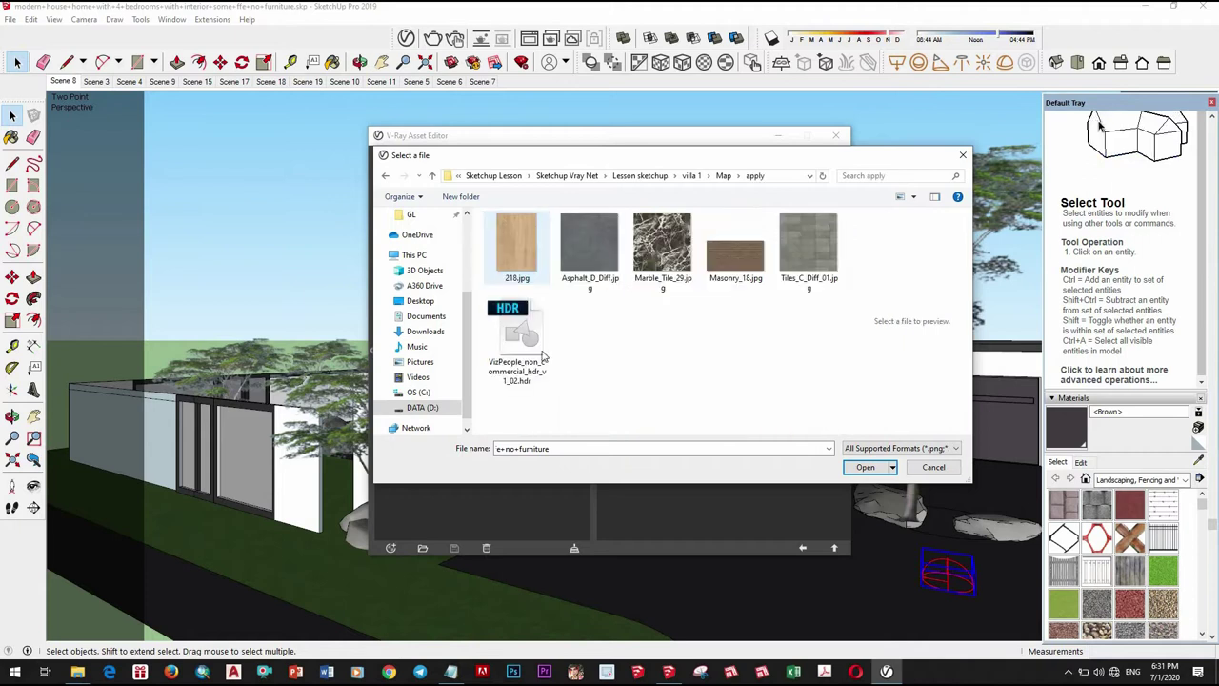
click(516, 338)
click(865, 466)
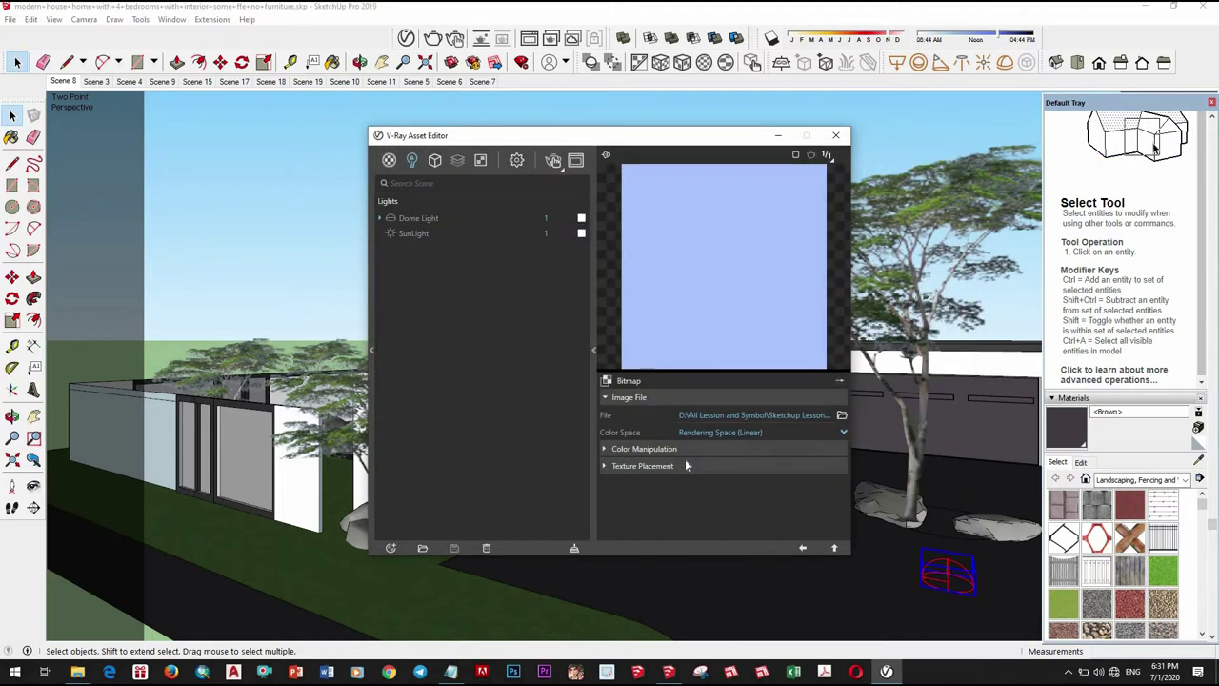
Set the dome light HDR texture placement type to Environment
click(700, 466)
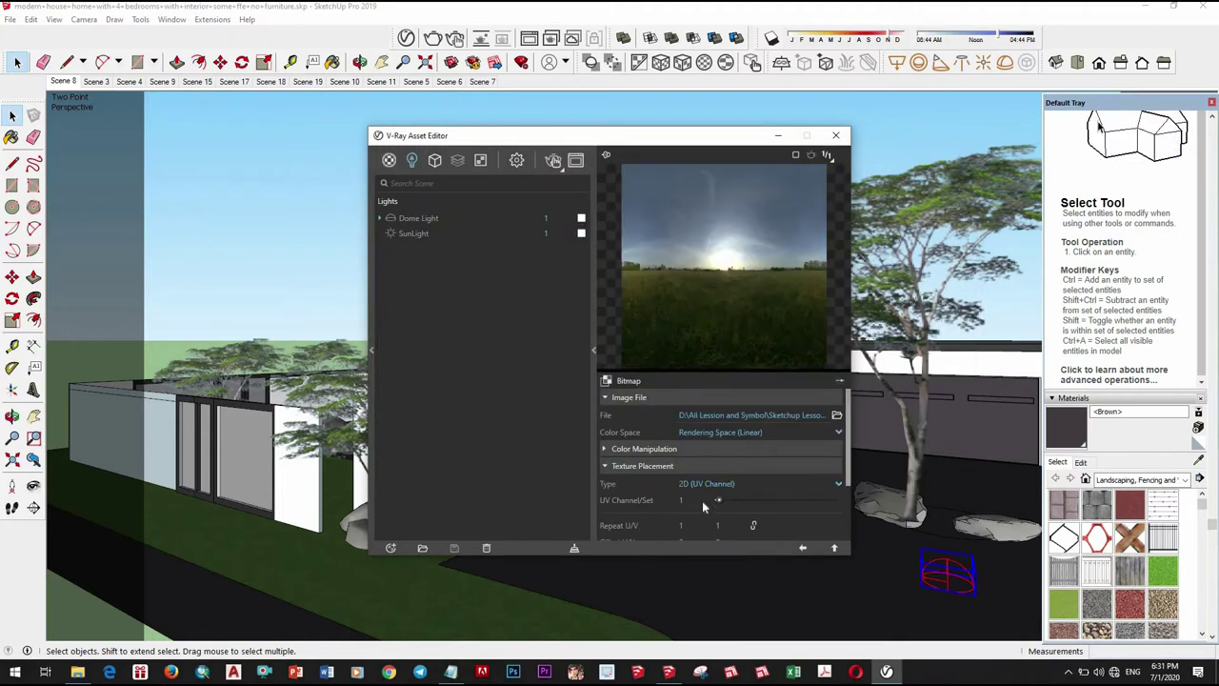
click(705, 484)
click(700, 517)
click(802, 548)
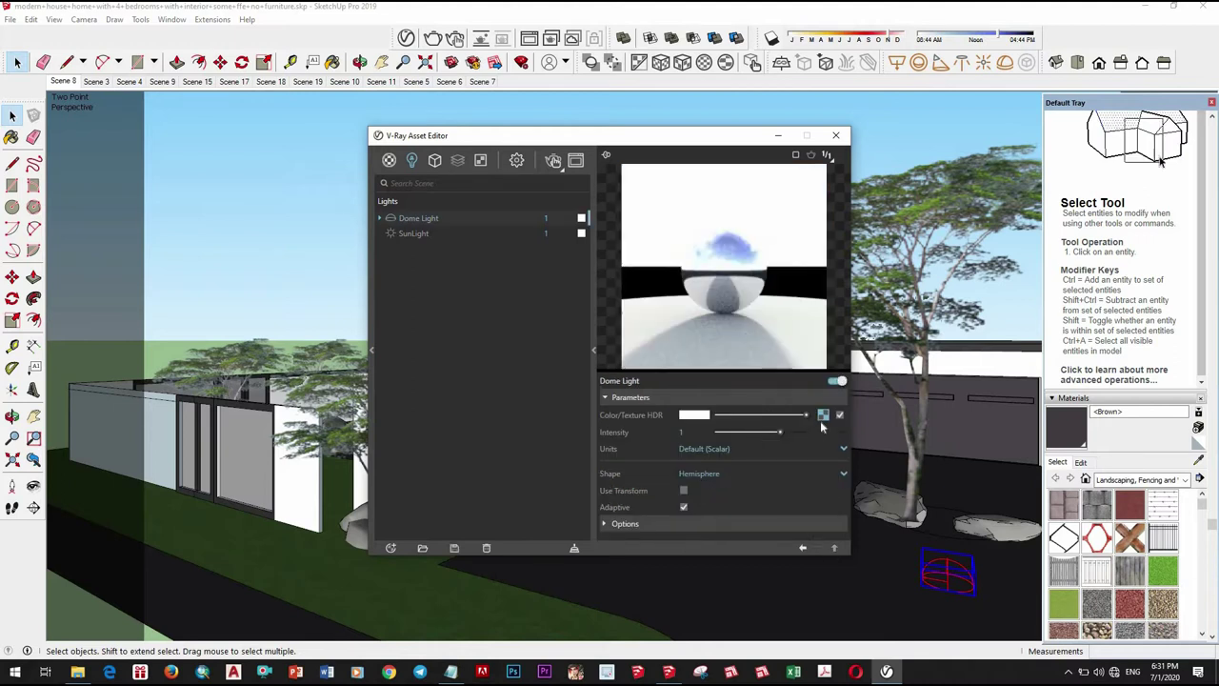
Make the dome light a Sphere with intensity 10 and start a V-Ray render
click(705, 473)
click(703, 506)
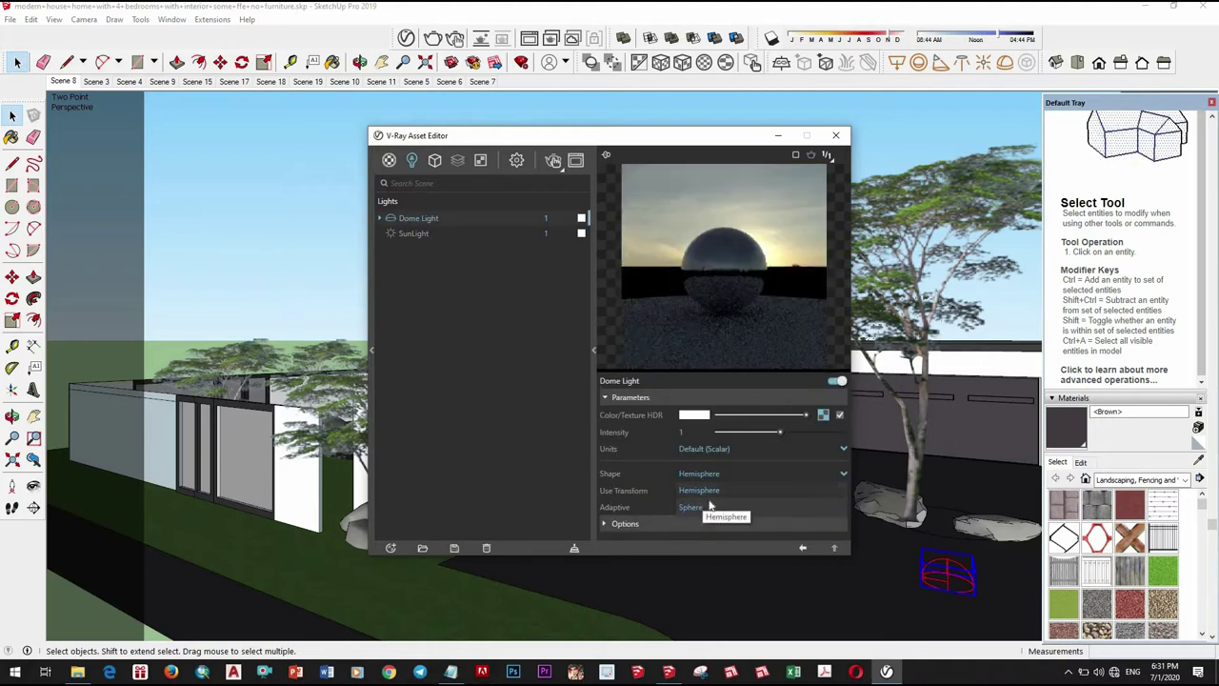
click(680, 432)
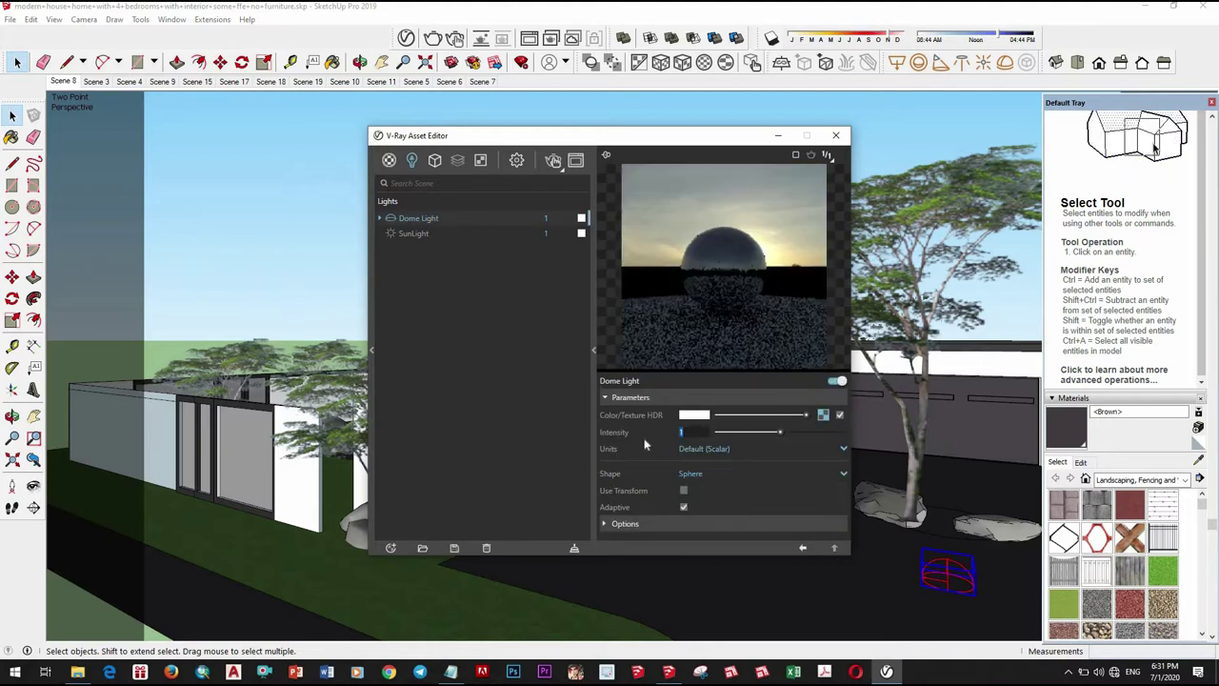
text(10)
key(Return)
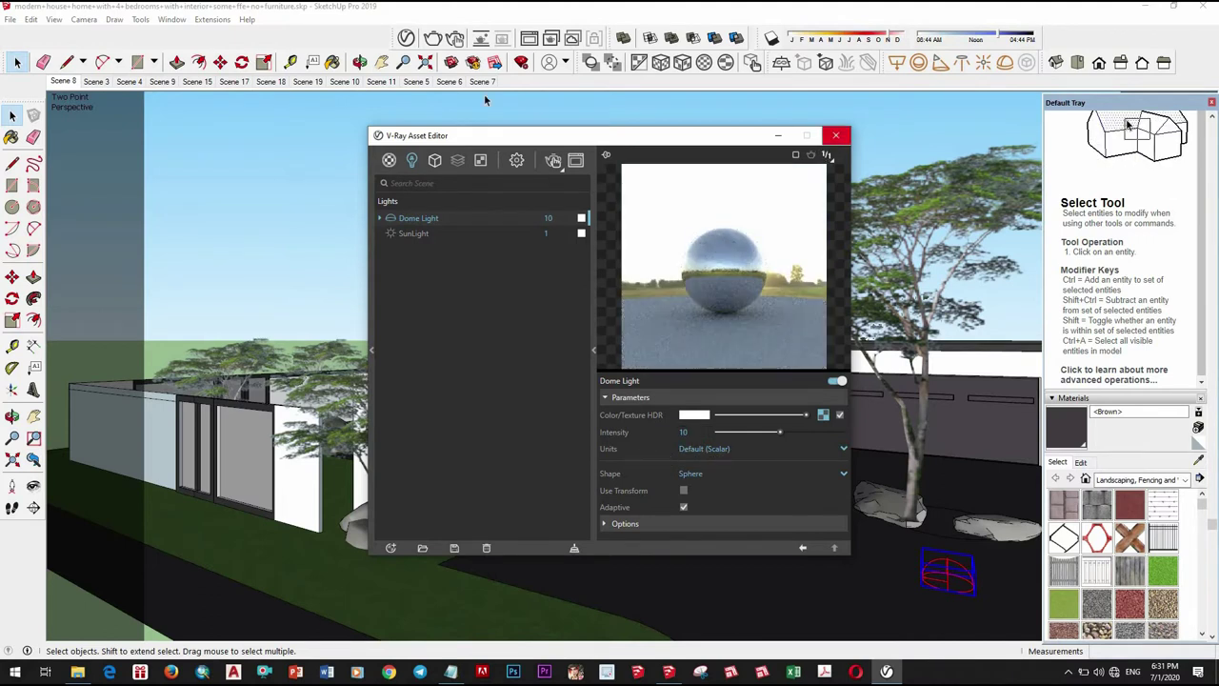
click(473, 62)
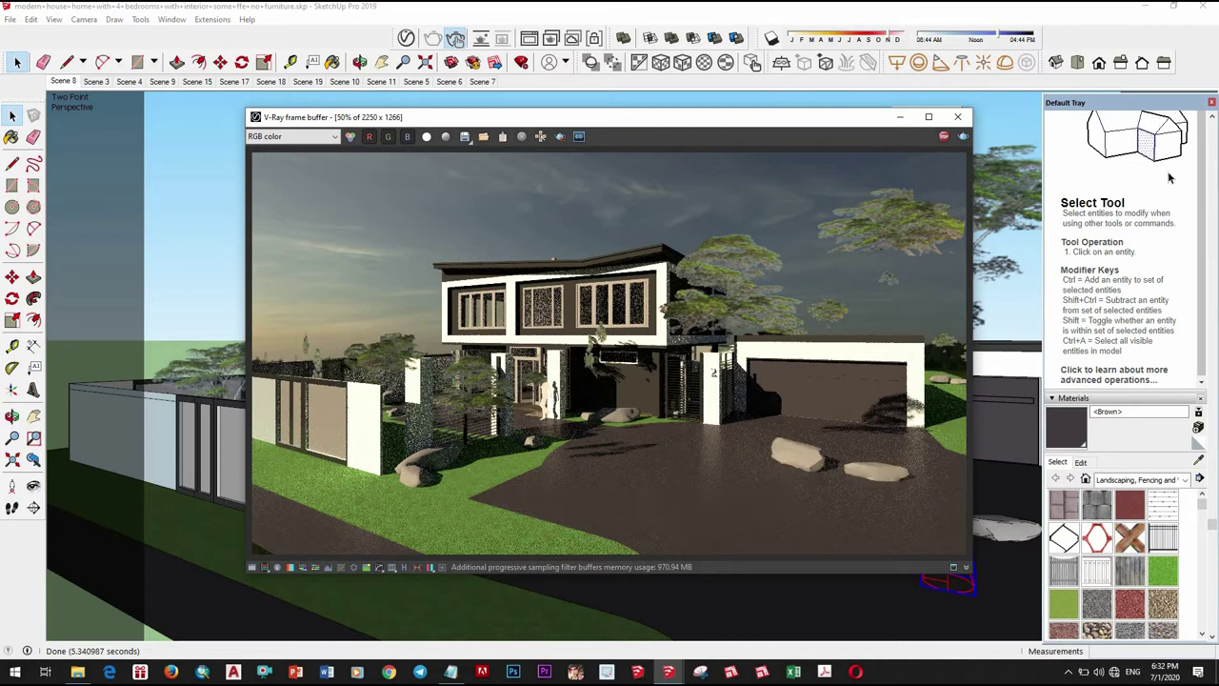
Zoom around the HDR dome-lit render, close the frame buffer, and orbit close to the house front
scroll(661, 362, up, 2)
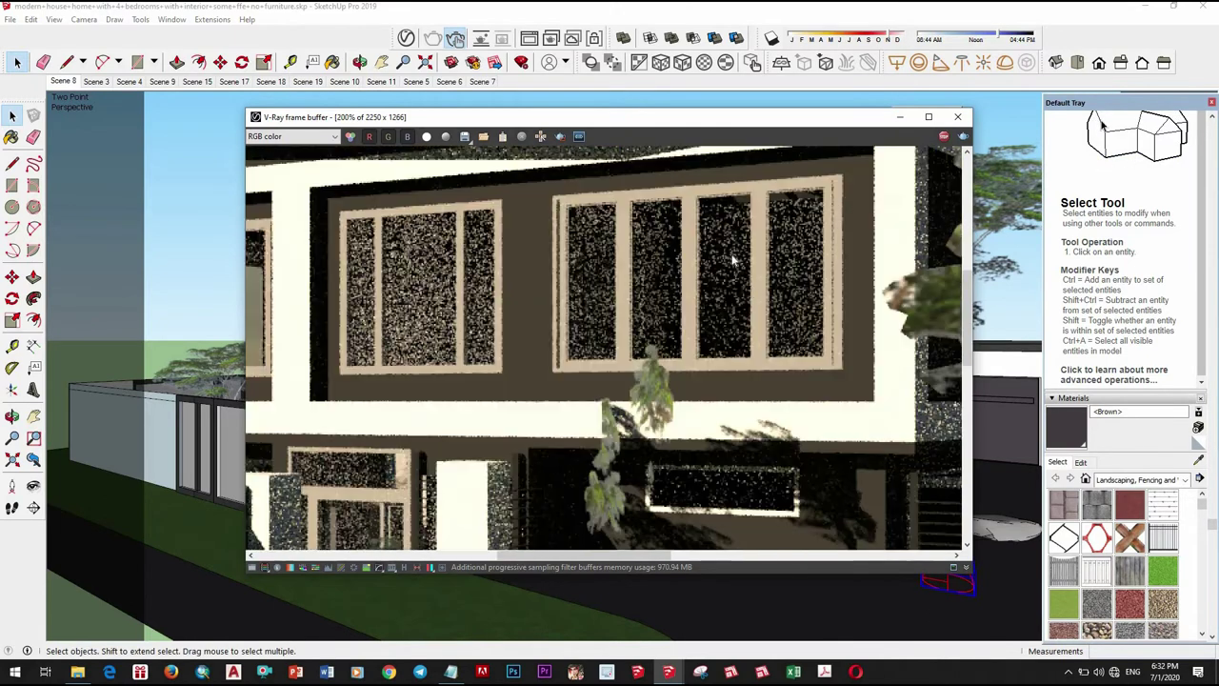
scroll(698, 310, down, 1)
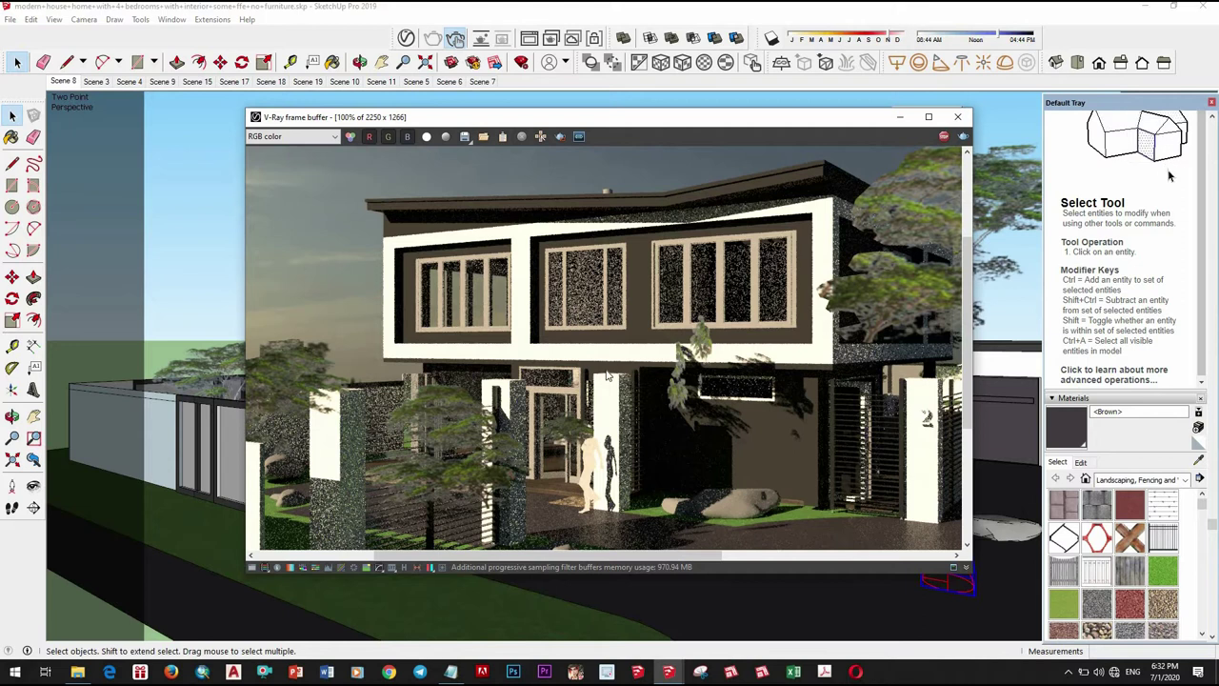
scroll(645, 384, down, 1)
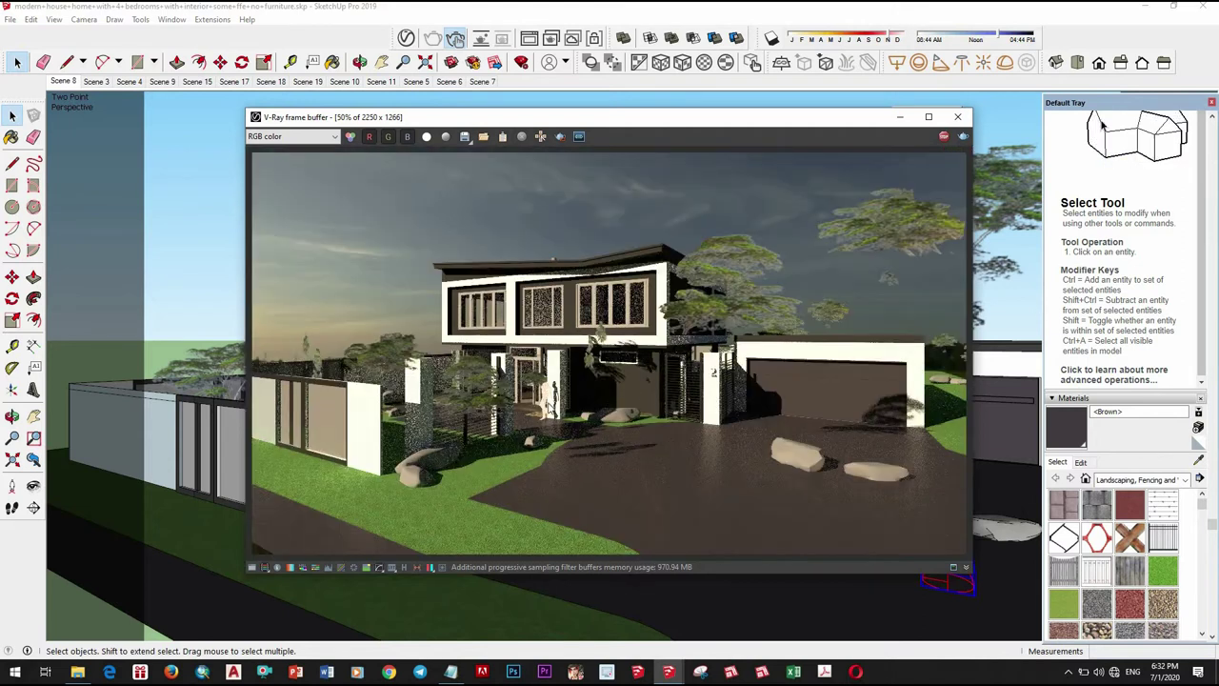
scroll(551, 405, up, 1)
scroll(691, 408, down, 1)
click(958, 116)
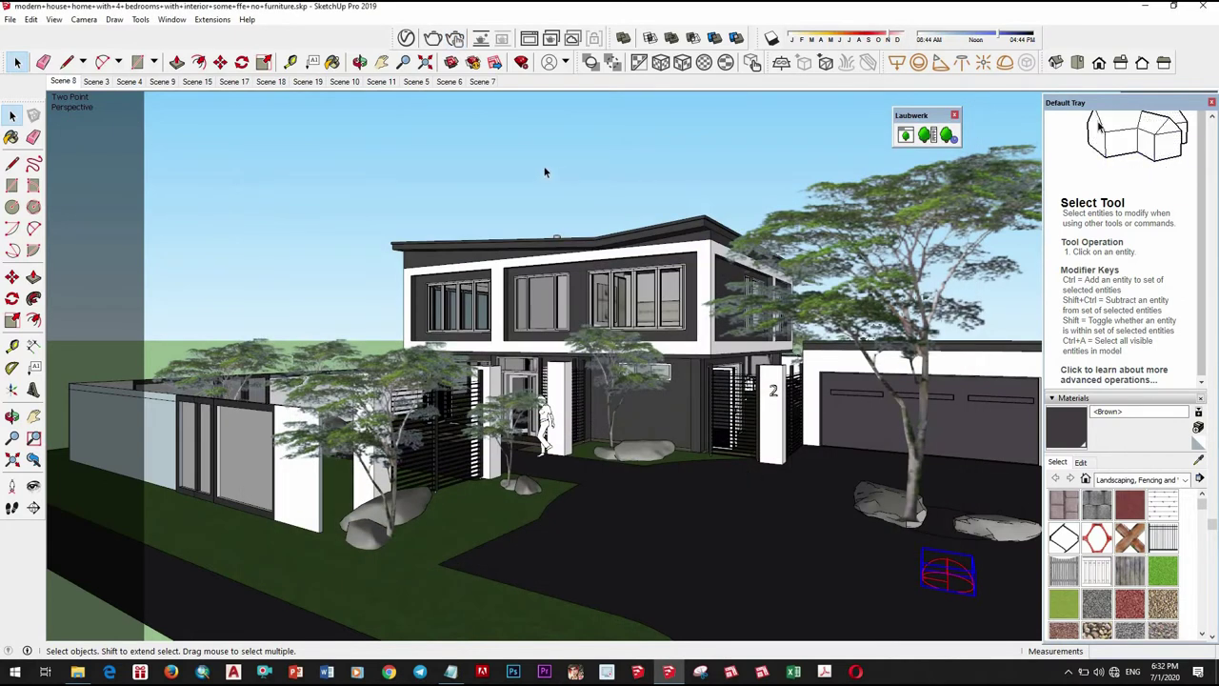
scroll(810, 420, up, 5)
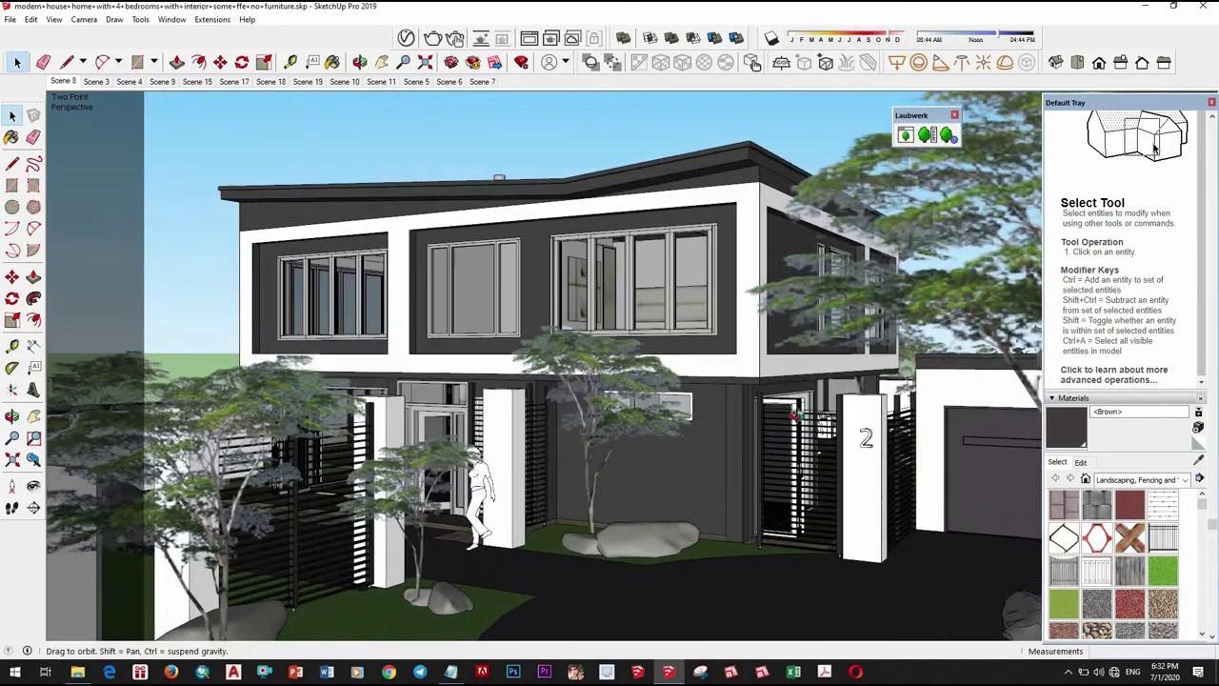
middle_drag(791, 390, 457, 74)
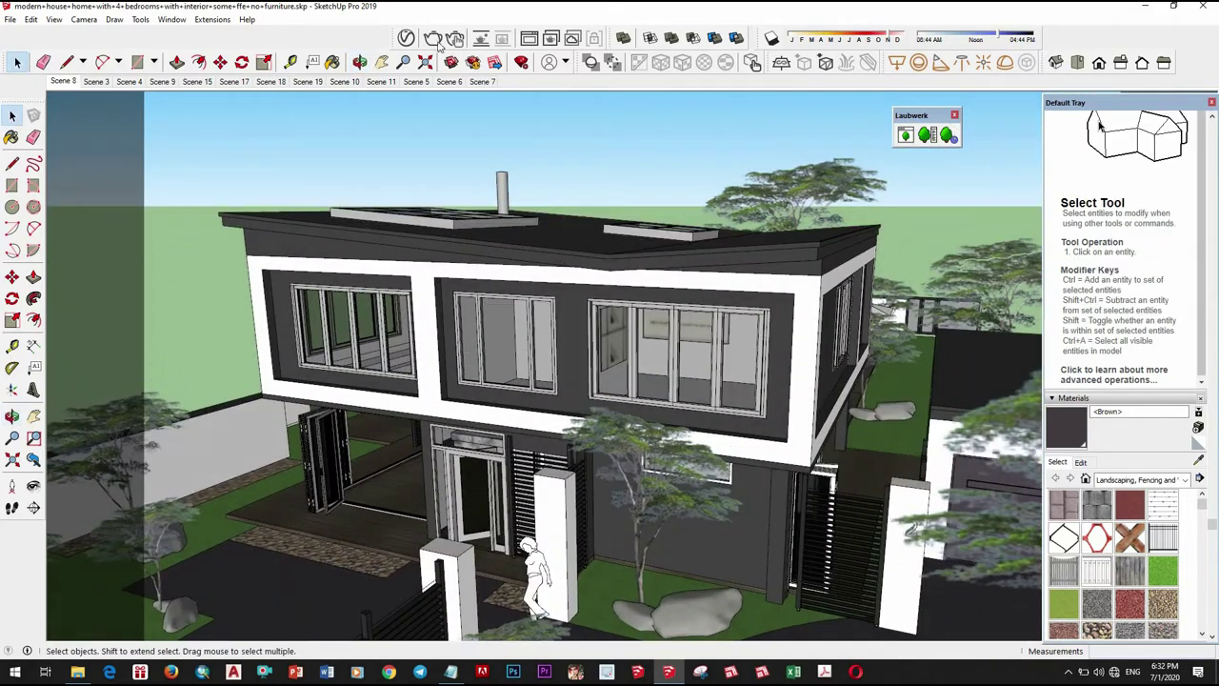
Sample the Translucent_Glass_Gray window glass in the V-Ray Asset Editor to inspect its reflection and refraction
click(406, 38)
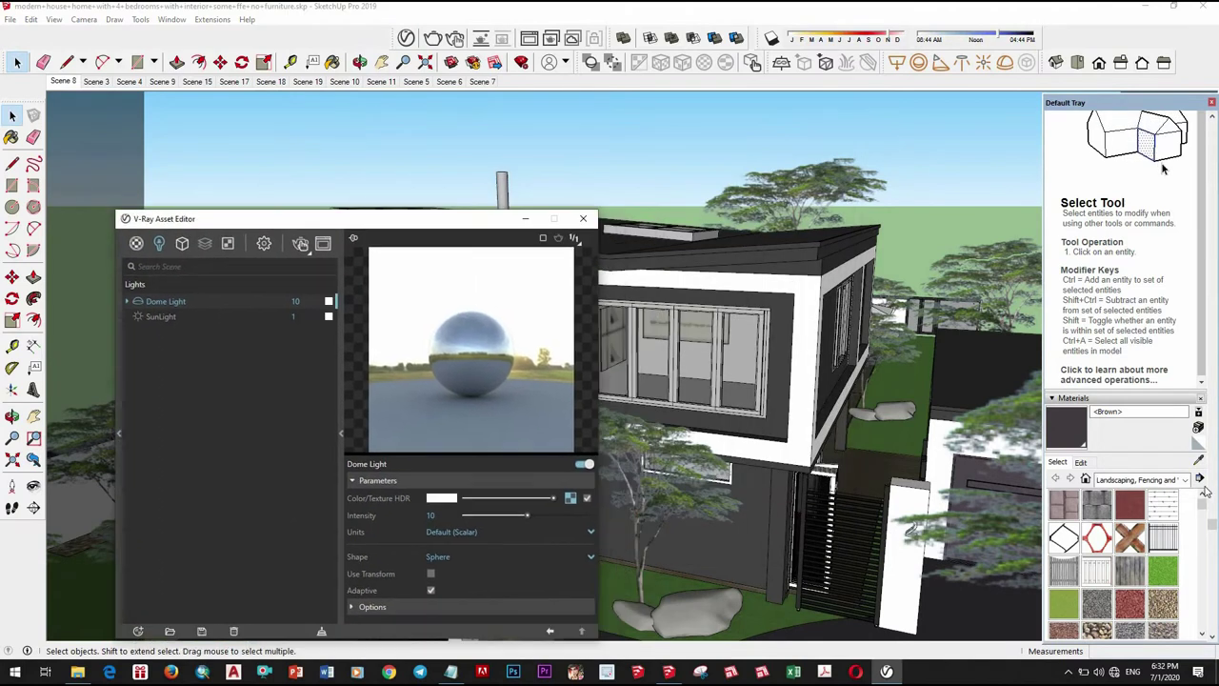
click(797, 408)
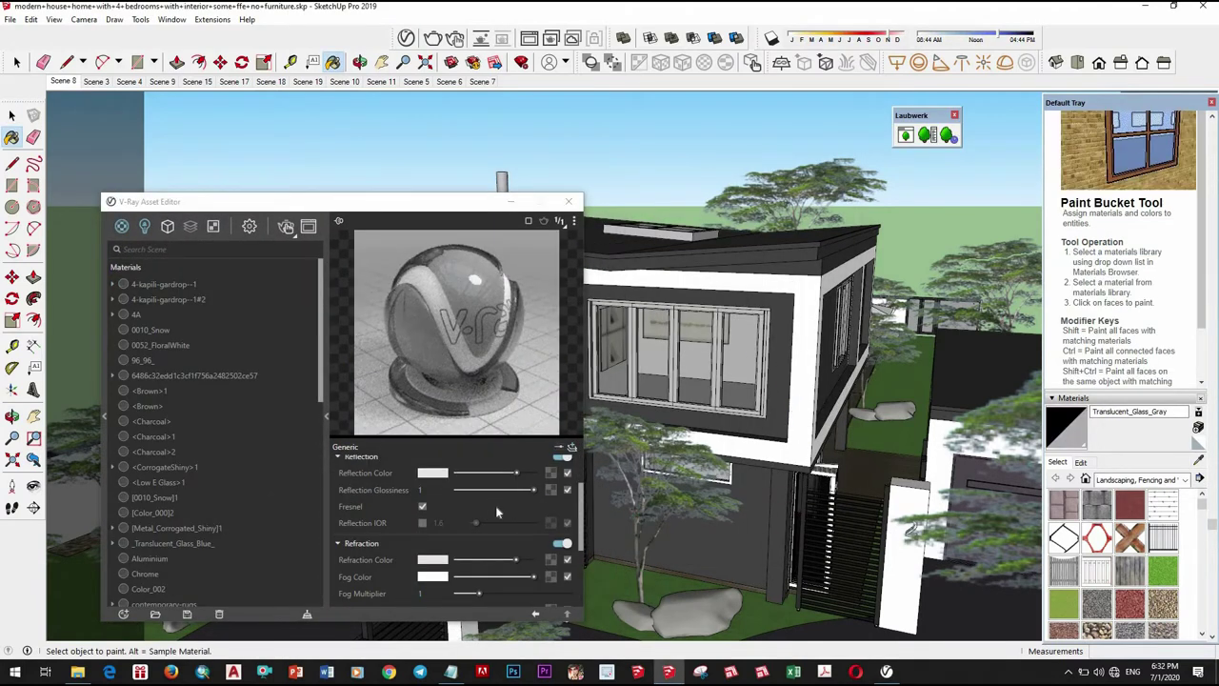
scroll(515, 505, down, 1)
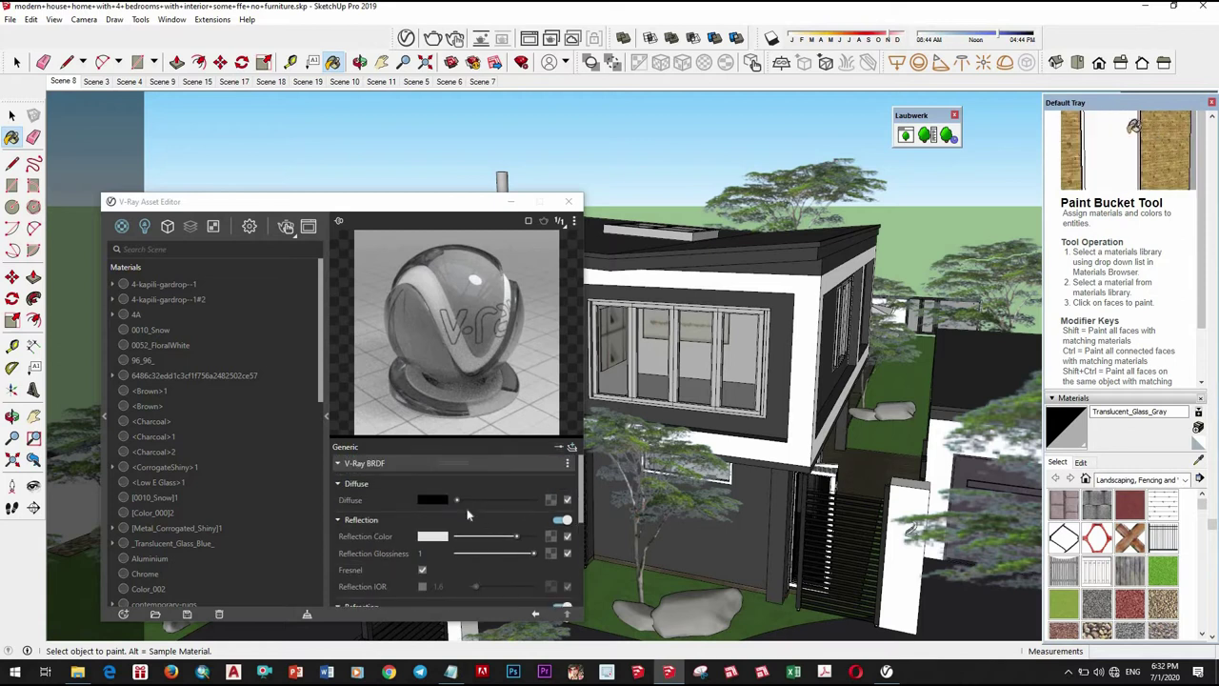
scroll(488, 524, up, 1)
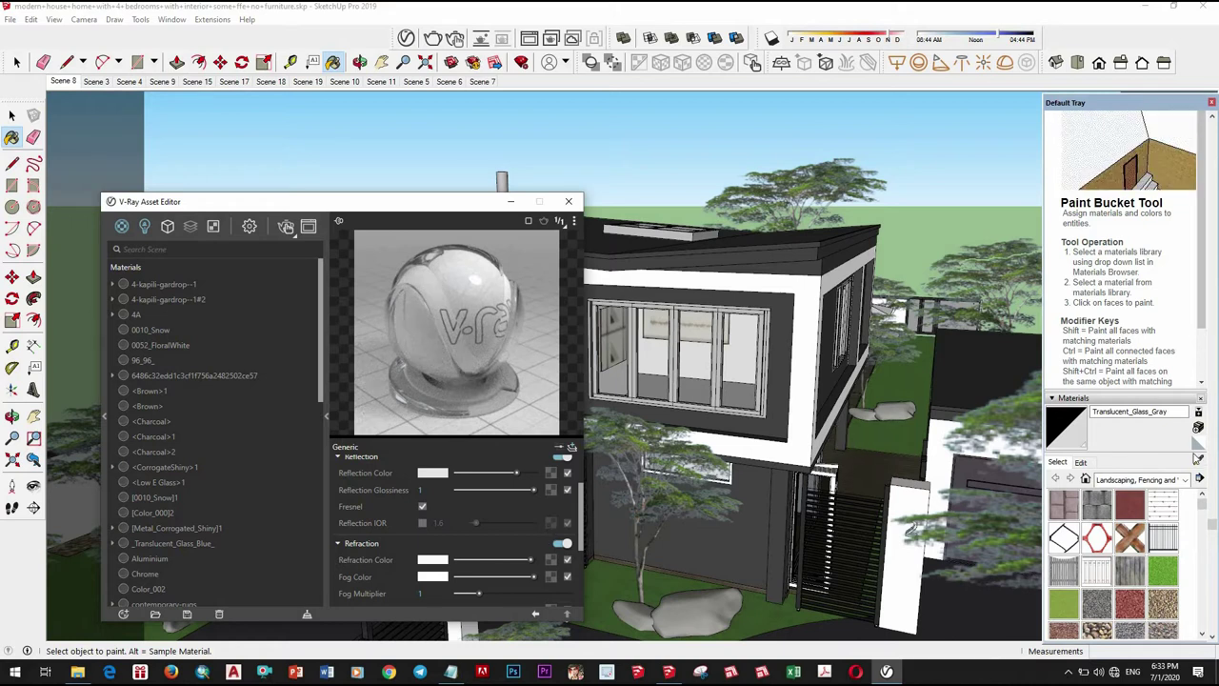
Orbit to a side view of the house and pool, then bring up the V-Ray render settings
click(832, 463)
mouse_move(832, 462)
middle_down()
mouse_move(811, 411)
mouse_move(781, 429)
middle_up()
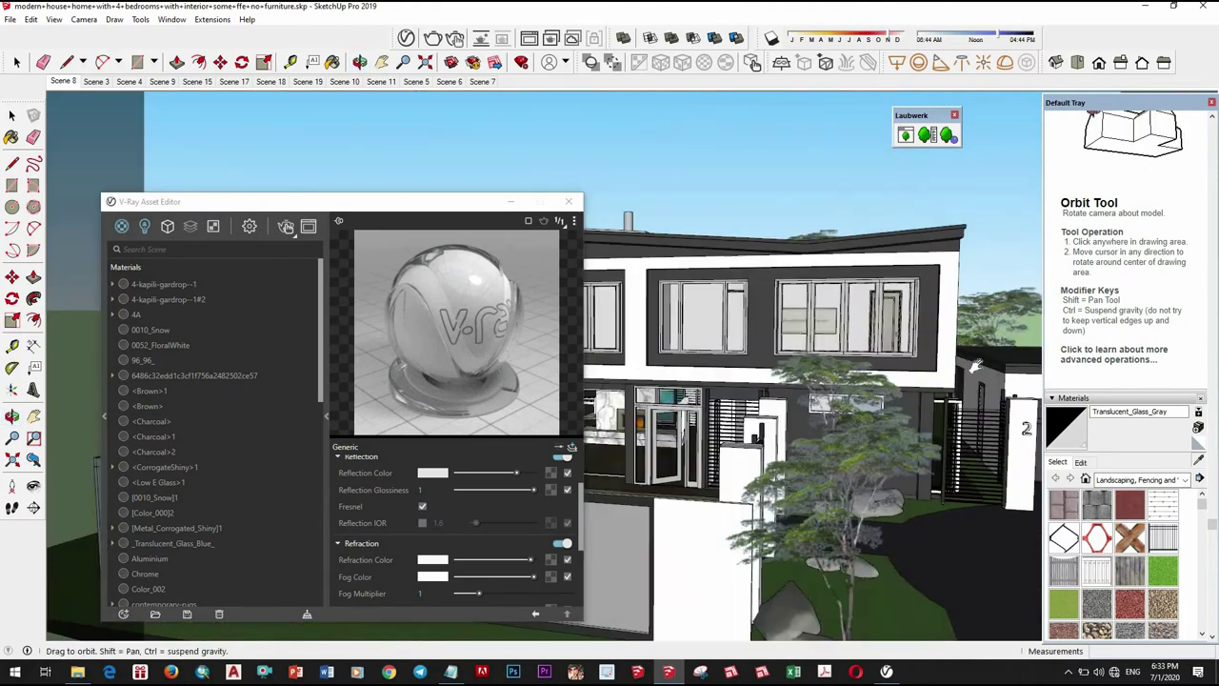
mouse_move(860, 404)
middle_down()
mouse_move(733, 445)
mouse_move(815, 476)
mouse_move(606, 463)
mouse_move(761, 429)
mouse_move(321, 245)
middle_up()
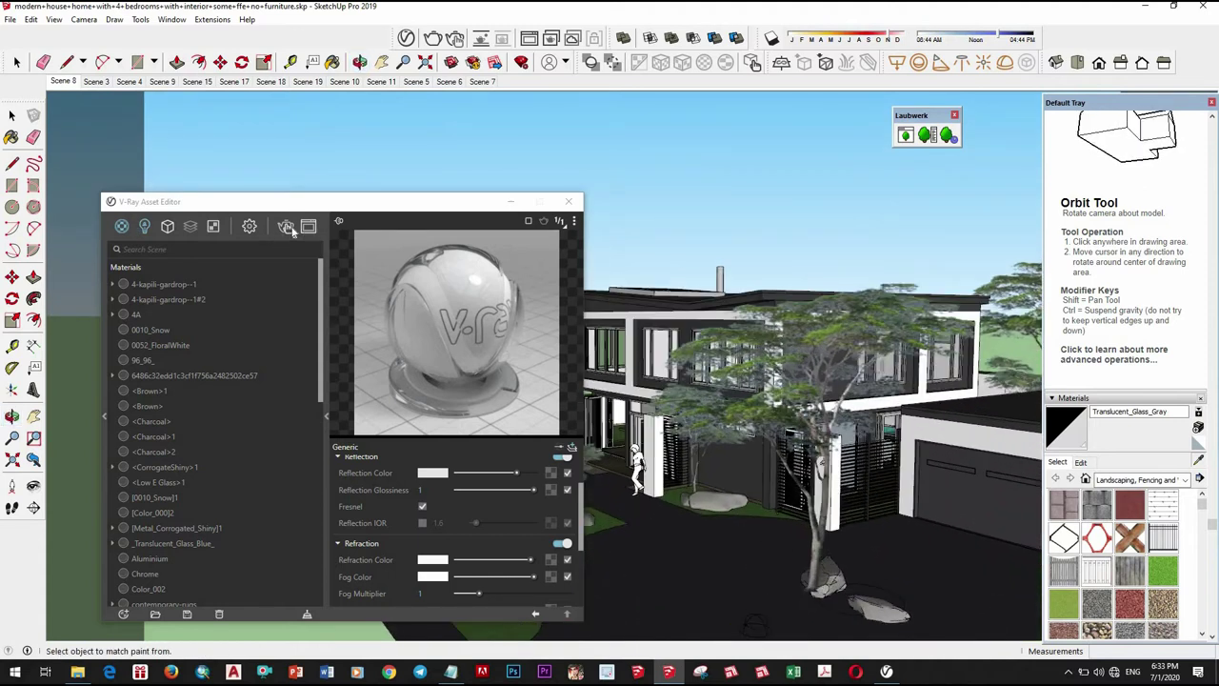
click(249, 227)
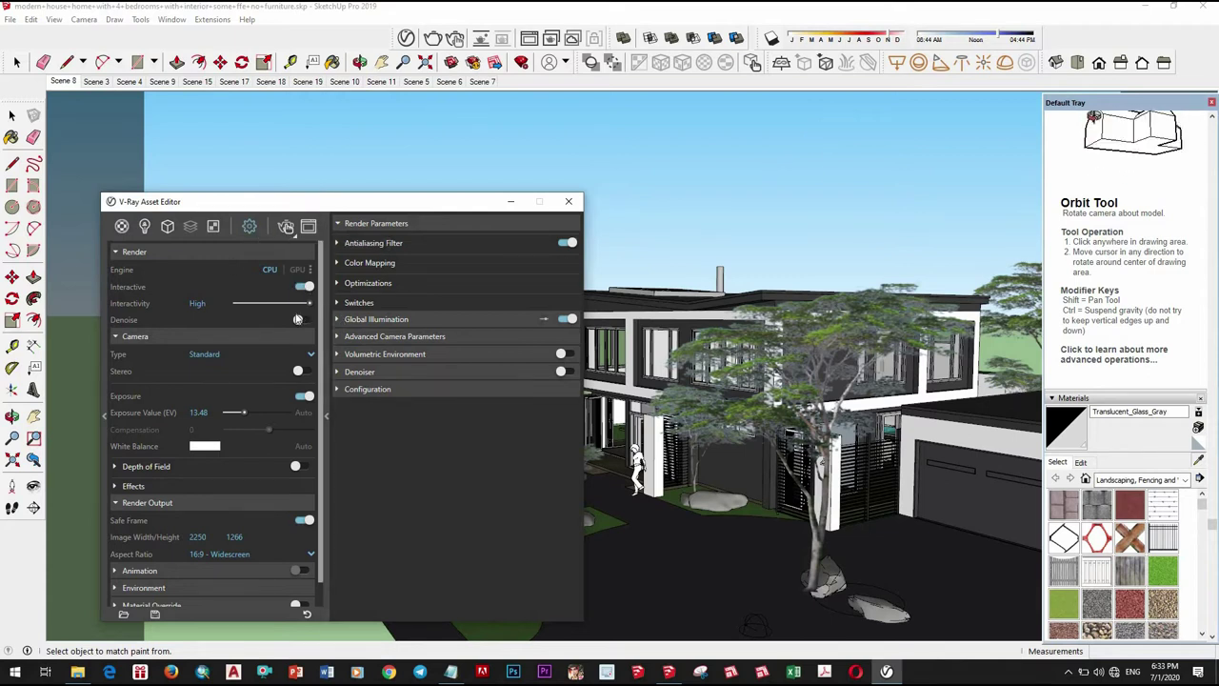
Turn off interactive rendering, set Noise Limit 0.001 and Bucket Size 72
click(303, 286)
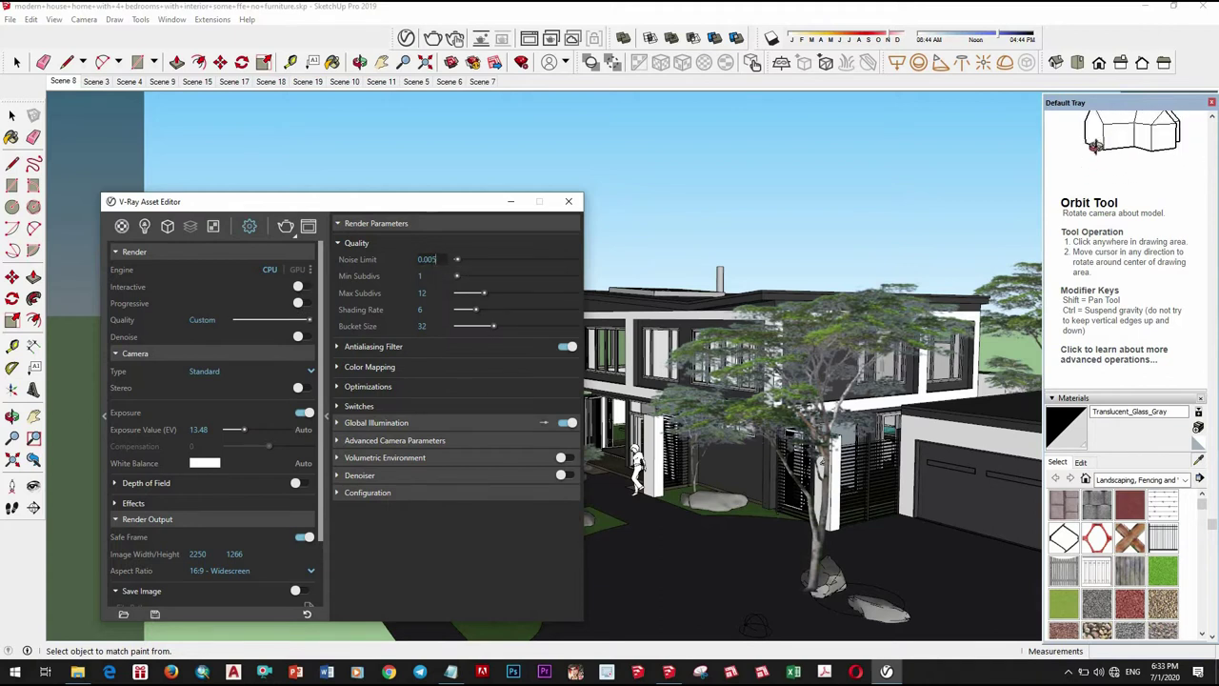
text(0.001)
key(Return)
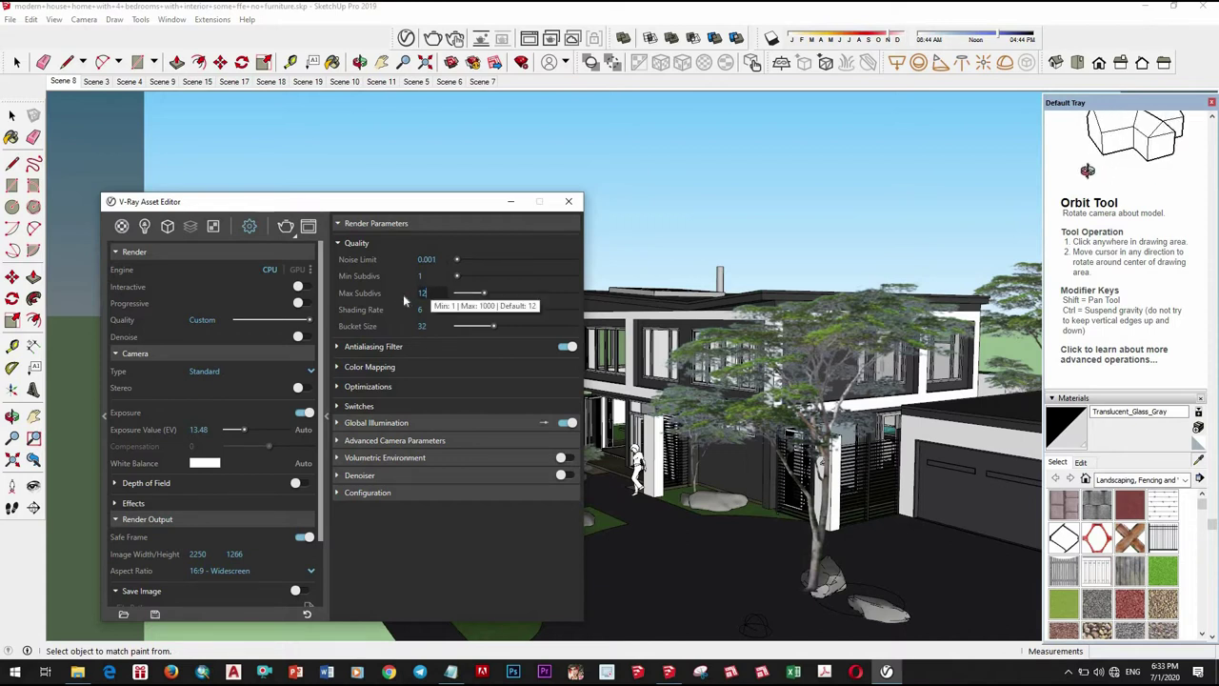
text(32)
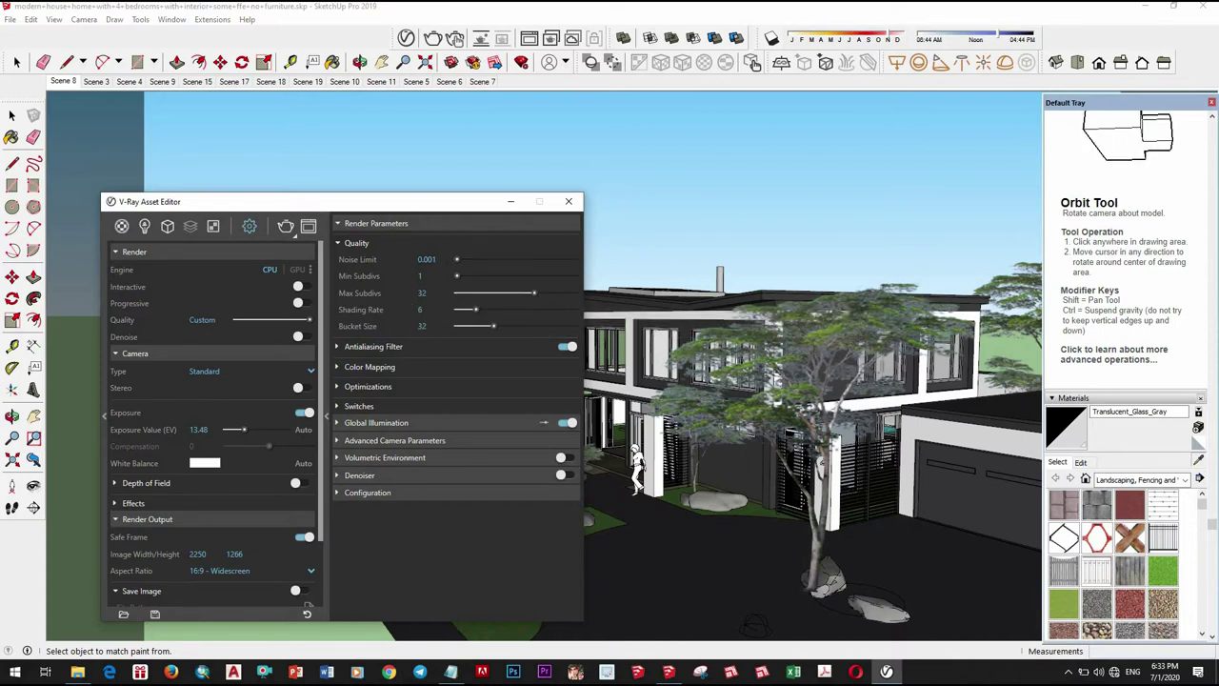
double_click(411, 326)
text(7)
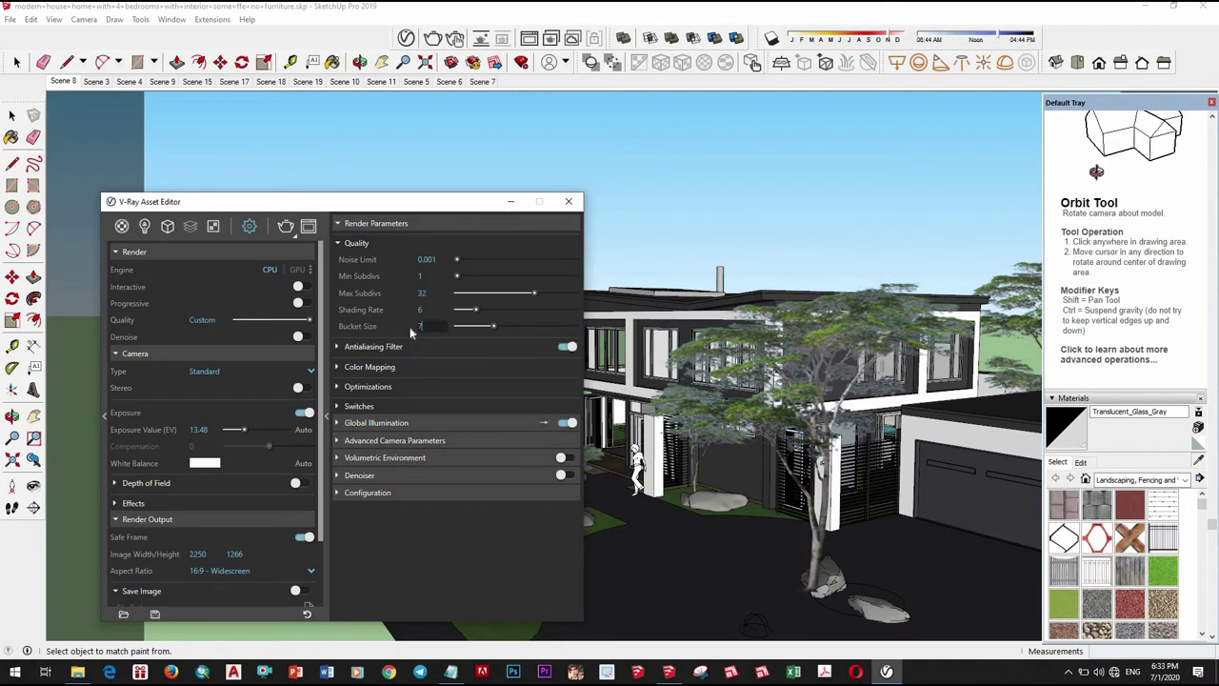
text(2)
key(Return)
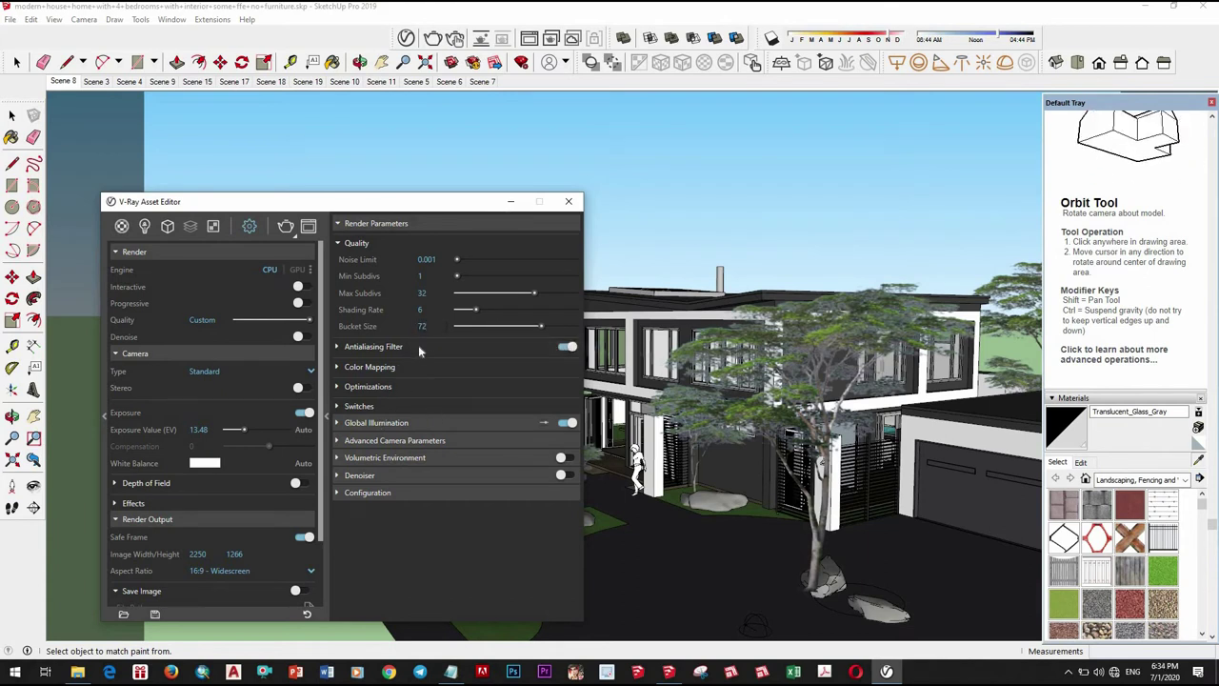
Switch the antialiasing filter to Triangle
click(418, 346)
click(505, 364)
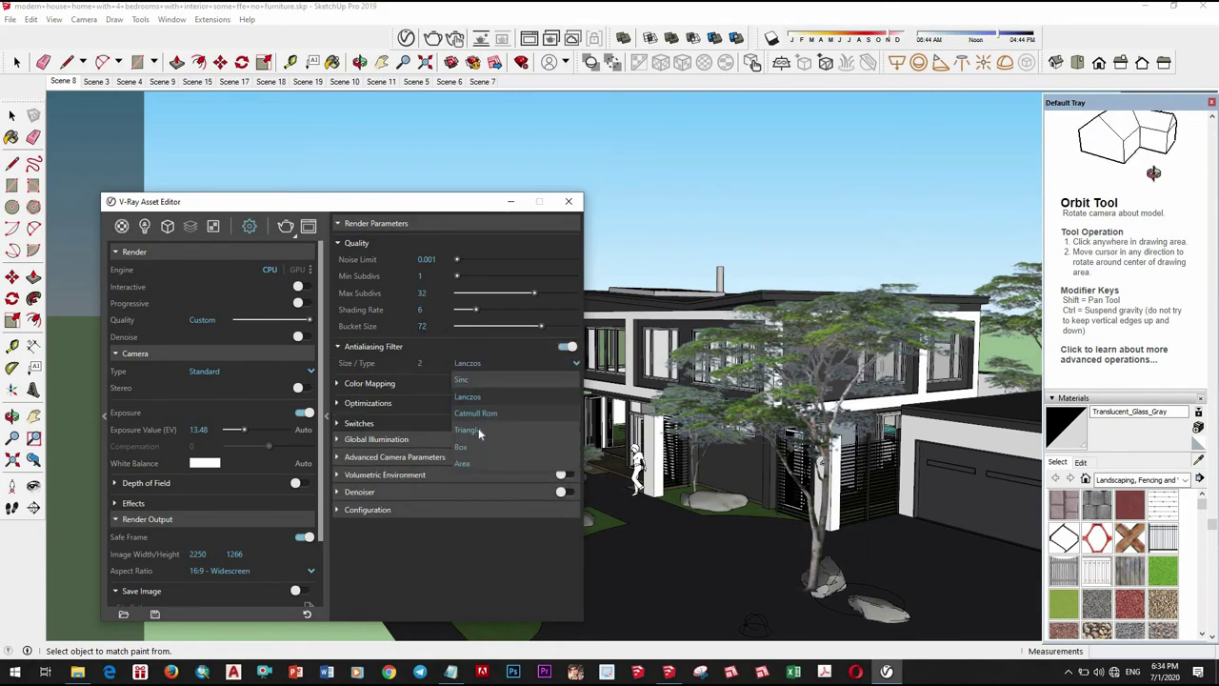
click(479, 427)
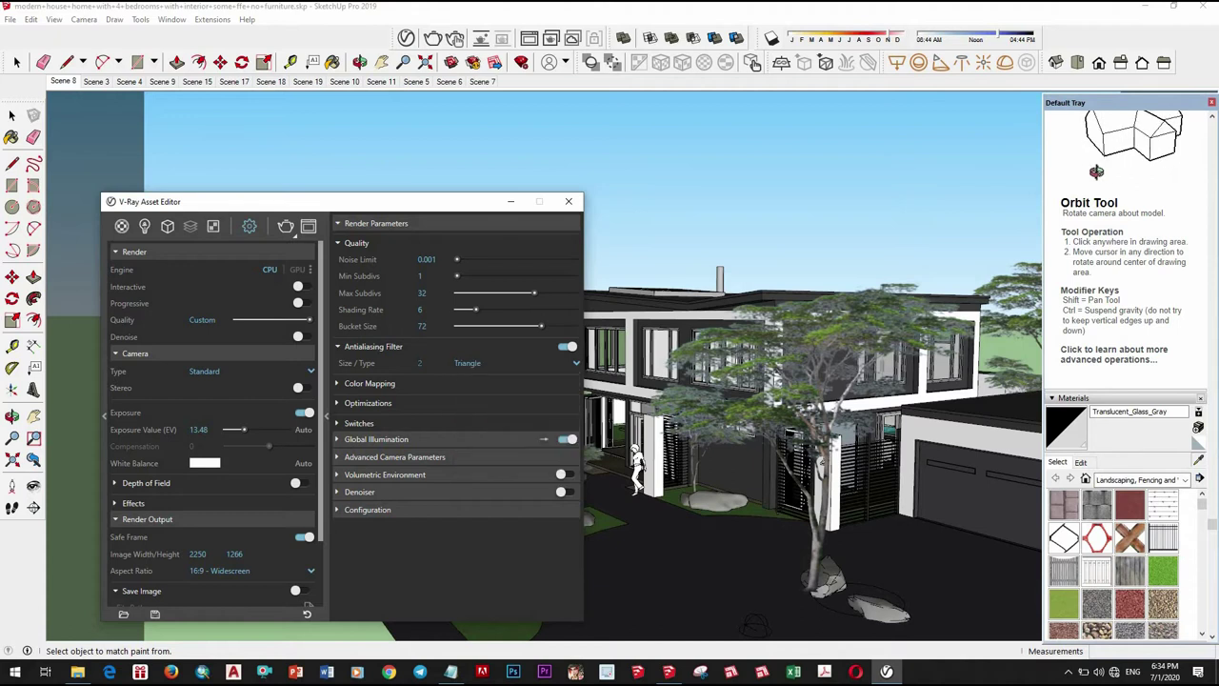
click(415, 384)
click(412, 385)
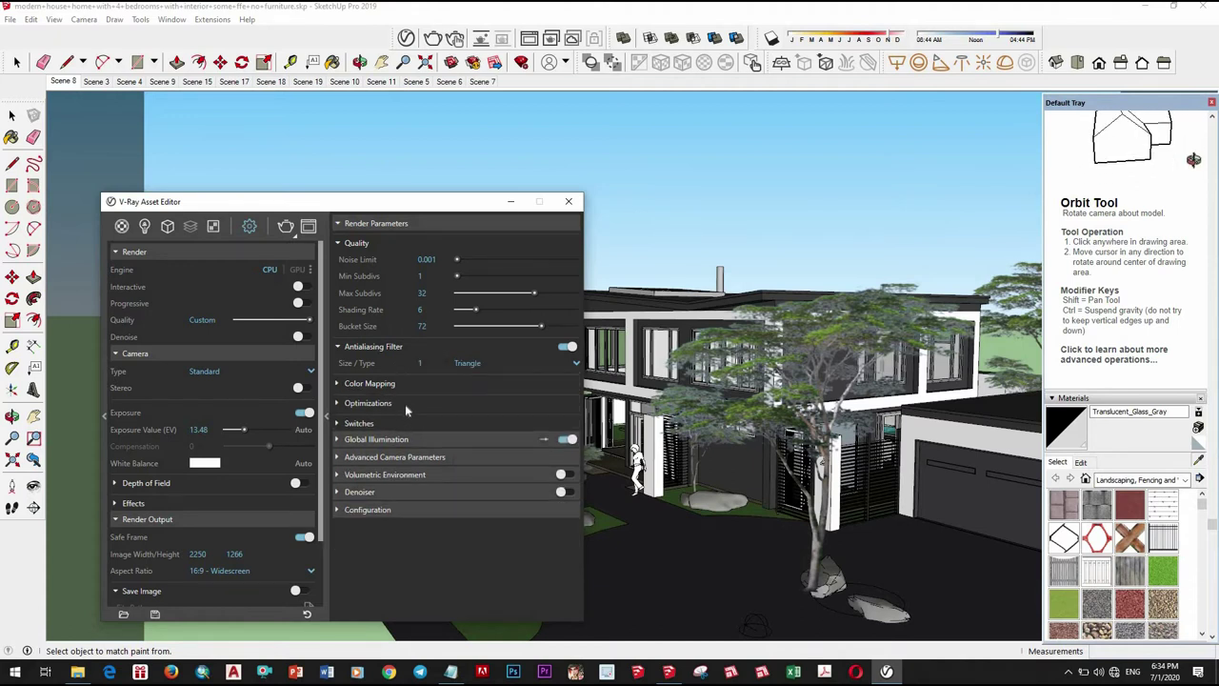
click(412, 404)
click(411, 404)
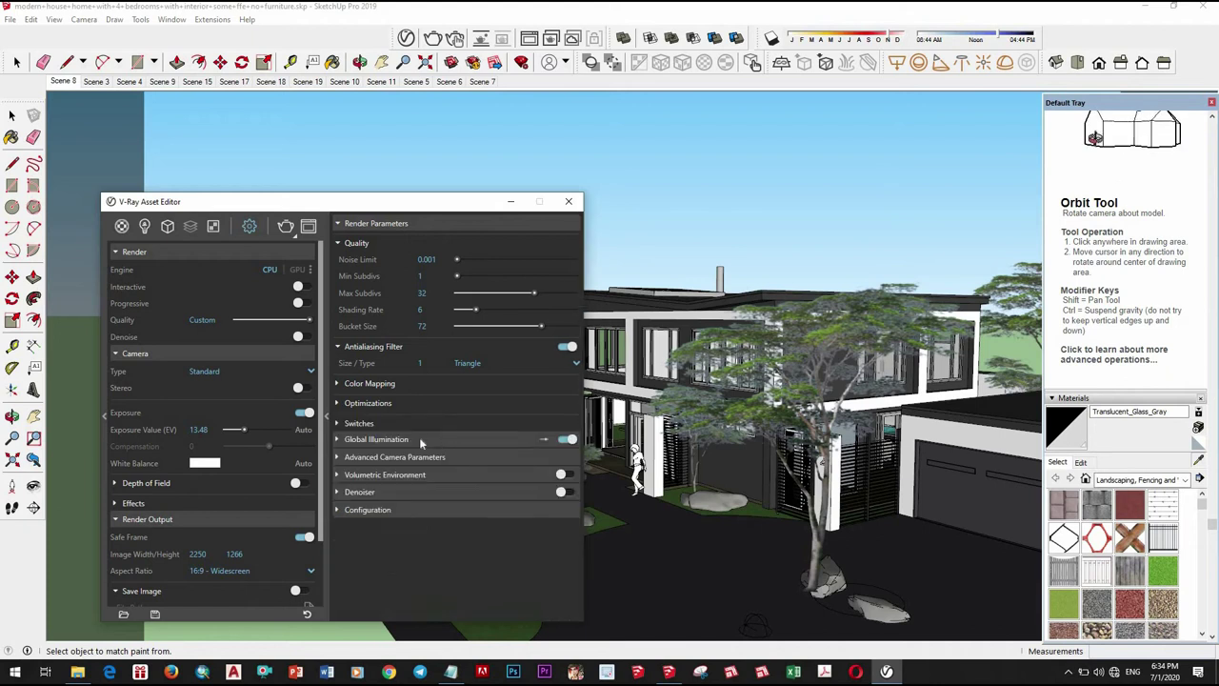
Set global illumination primary rays to Irradiance map with Min Rate -4
click(446, 440)
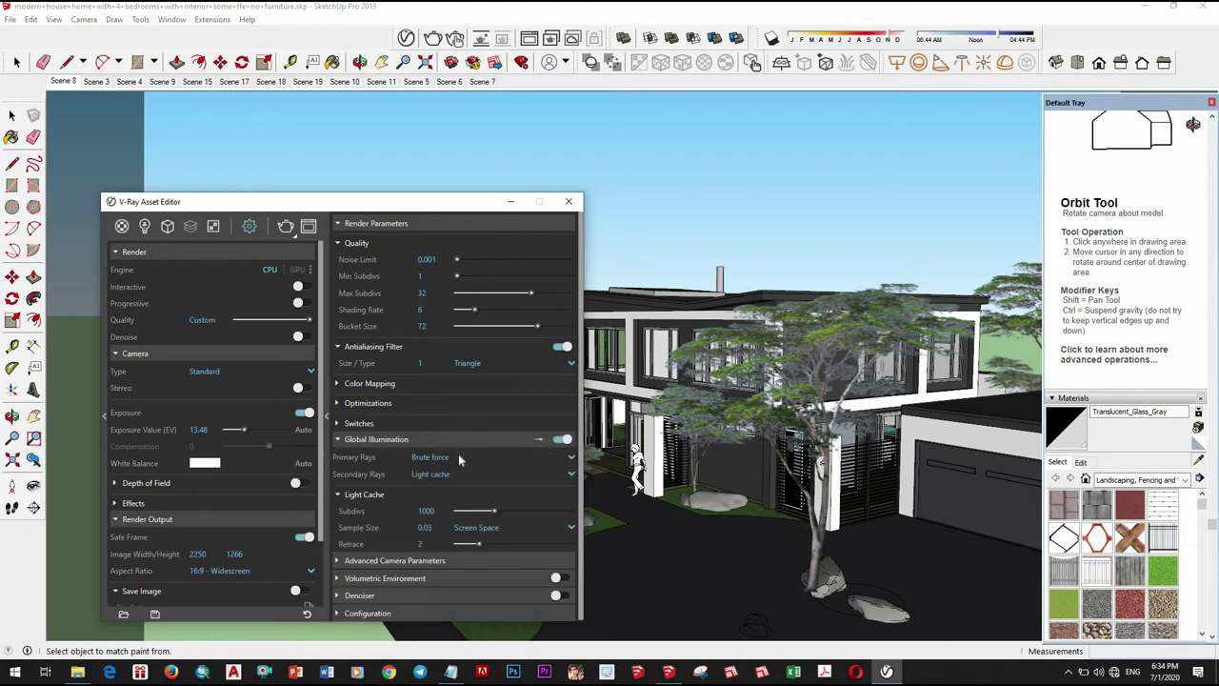
click(458, 455)
click(449, 471)
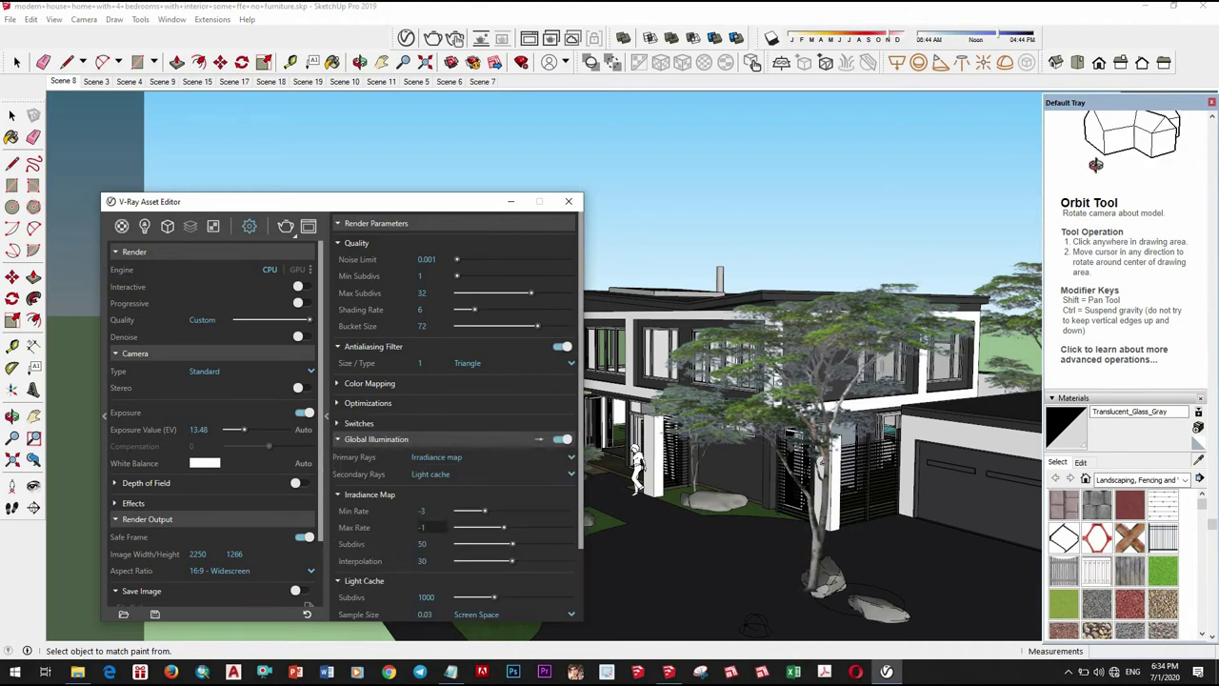
text(-4)
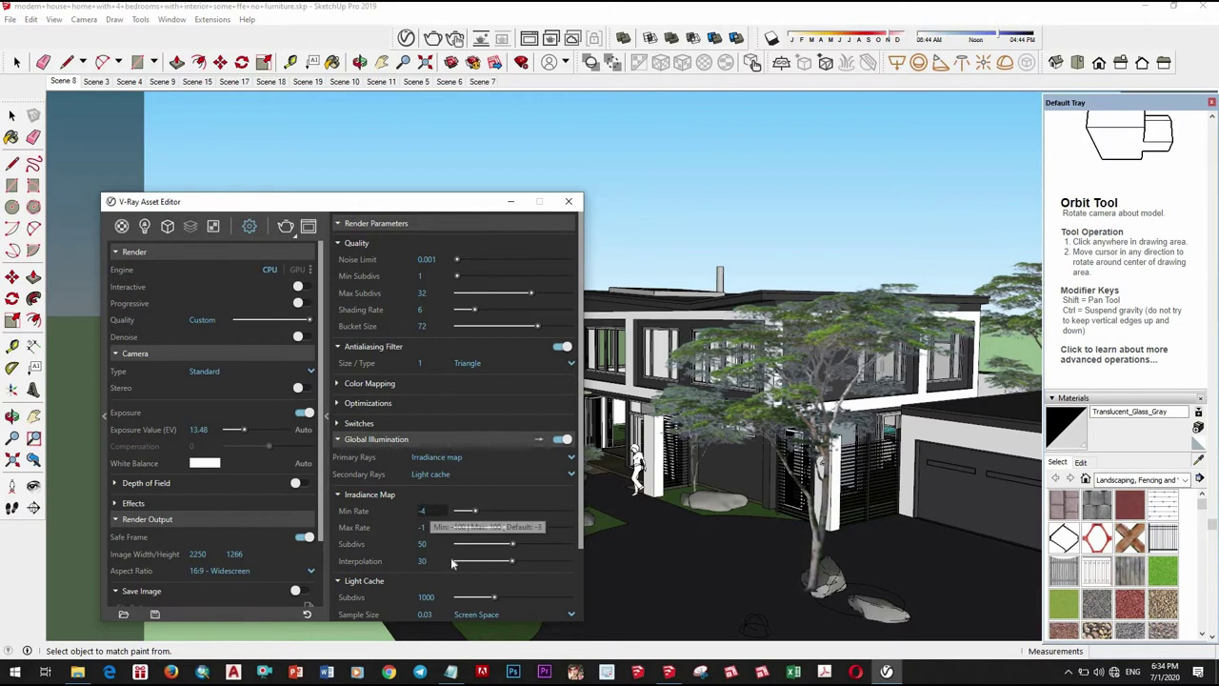
key(Return)
scroll(453, 419, down, 1)
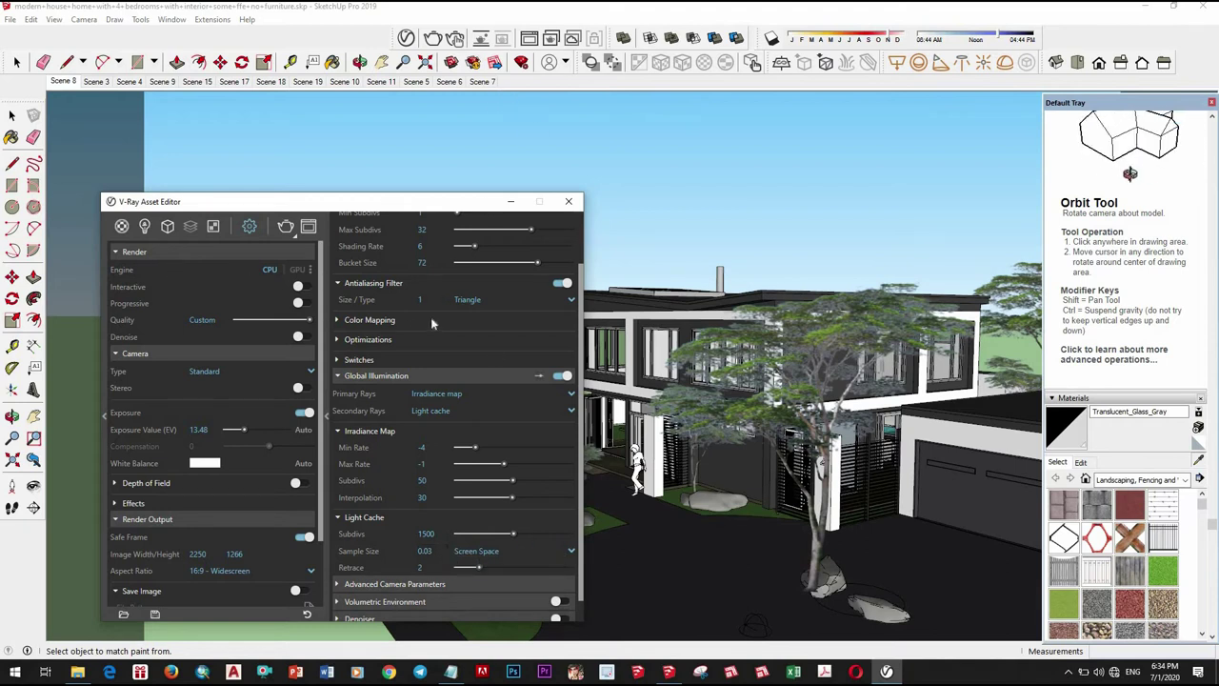
scroll(431, 324, up, 1)
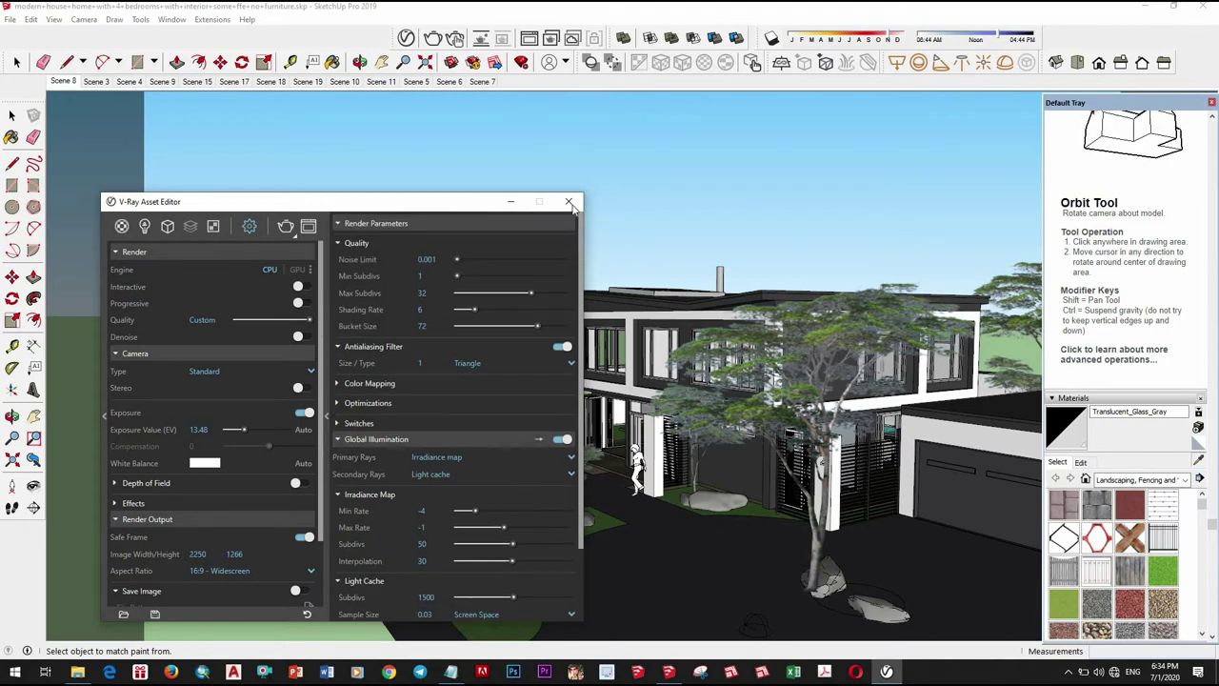
Switch to the Scene 9 rear pool view and show the V-Ray materials list
click(98, 81)
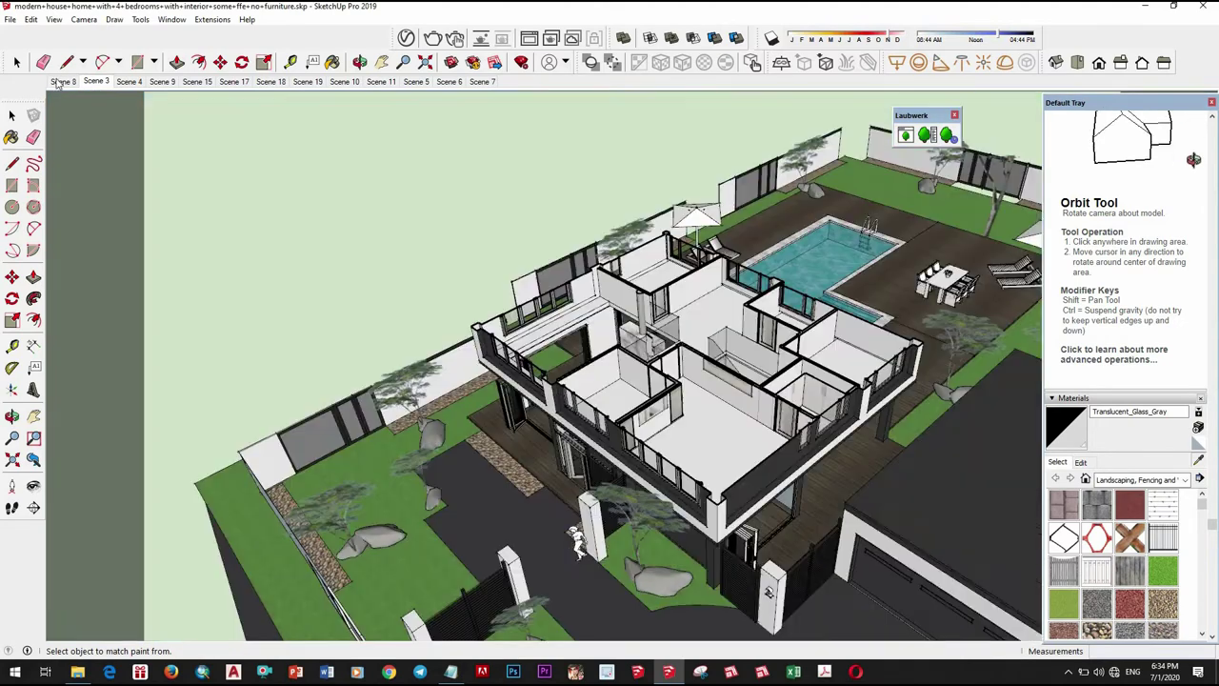
click(60, 82)
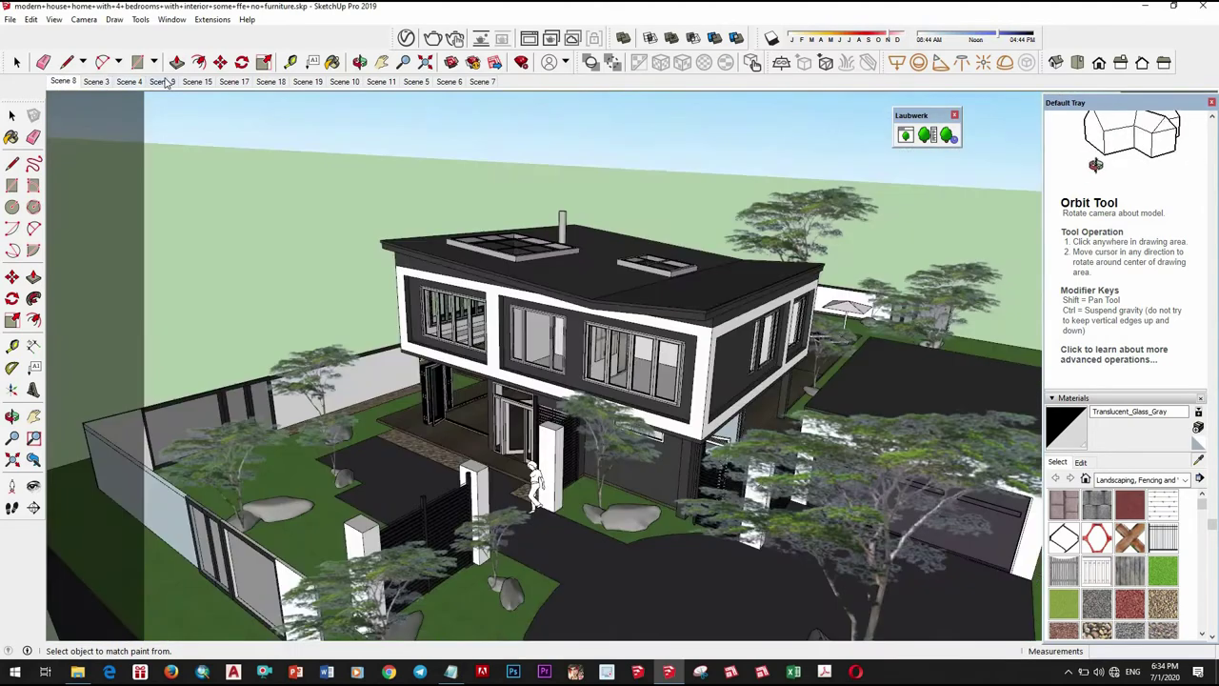
click(162, 82)
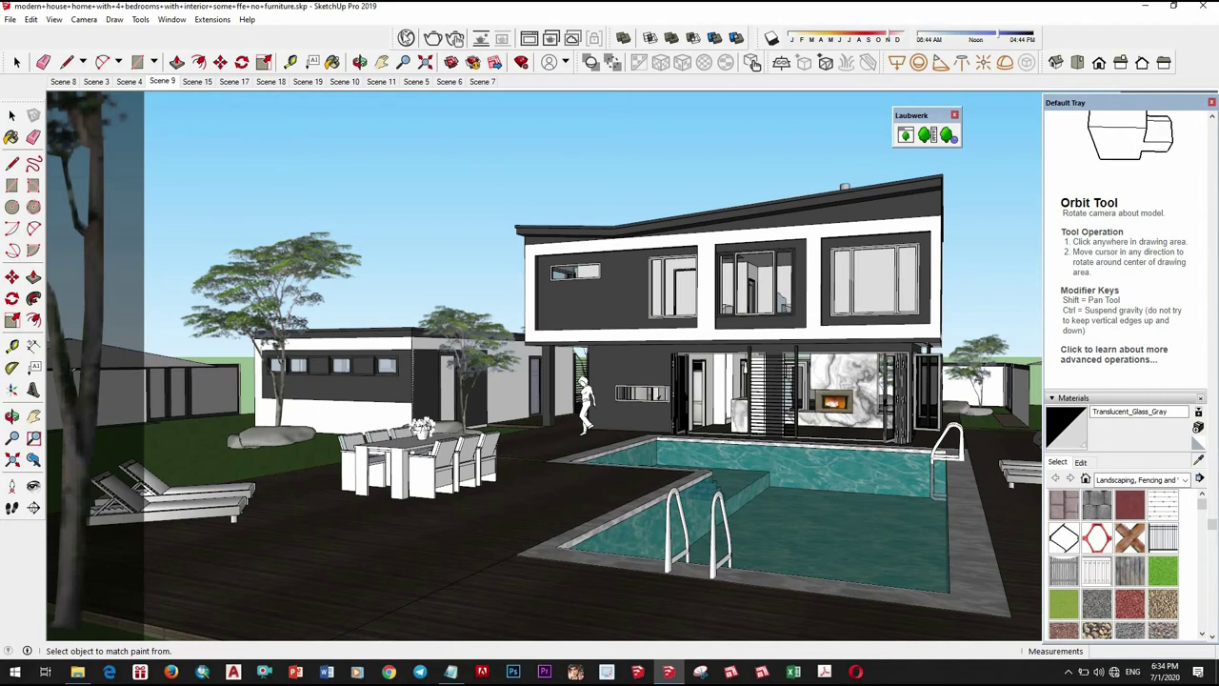
click(407, 38)
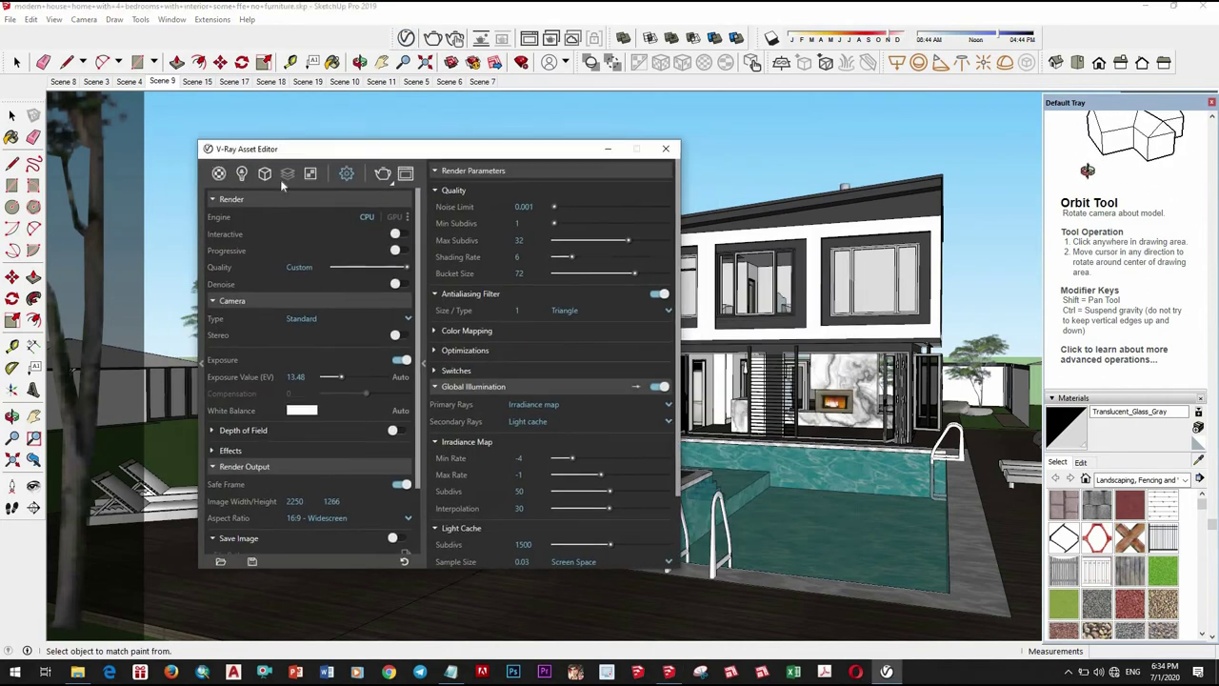
drag(480, 151, 361, 163)
click(270, 172)
Sample Water_Pool_Light and give it a white reflection colour and light grey refraction colour
click(1199, 462)
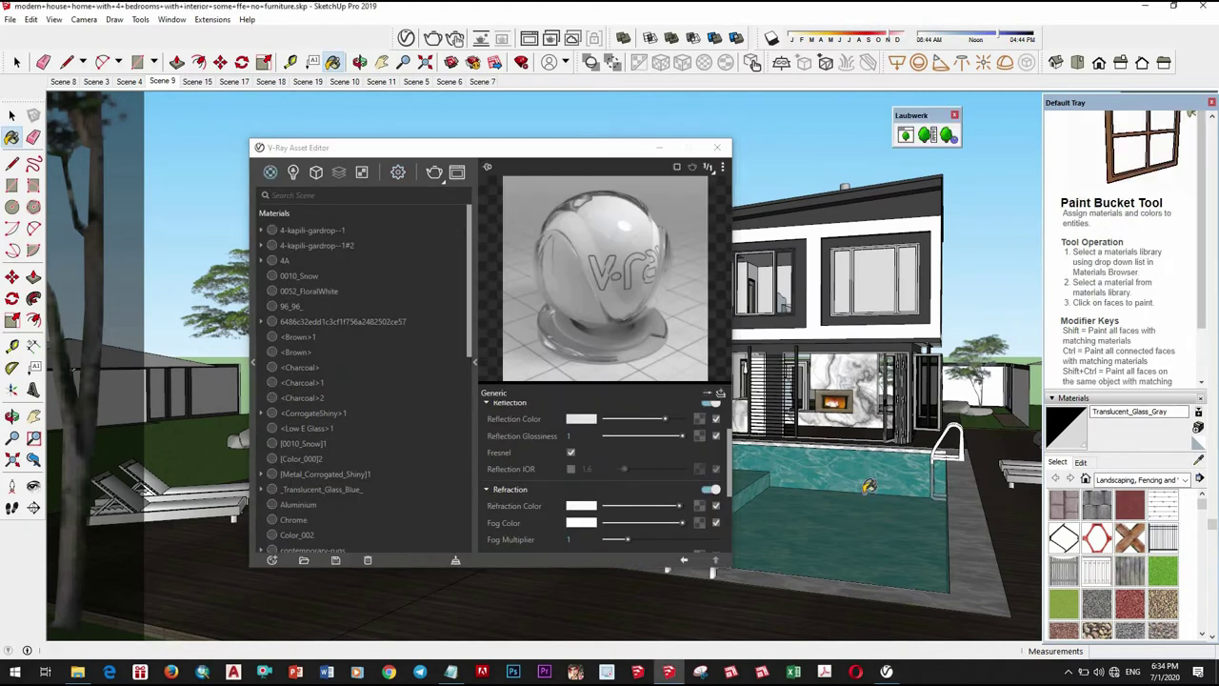
alt+click(857, 487)
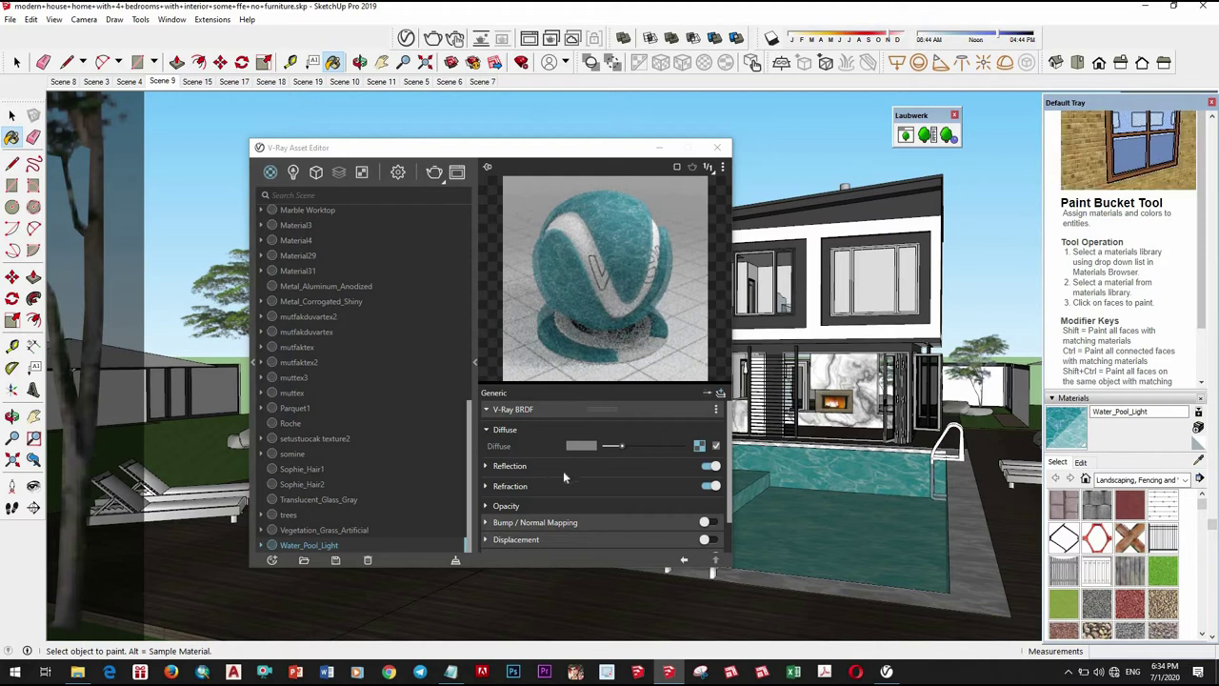
click(512, 465)
click(683, 484)
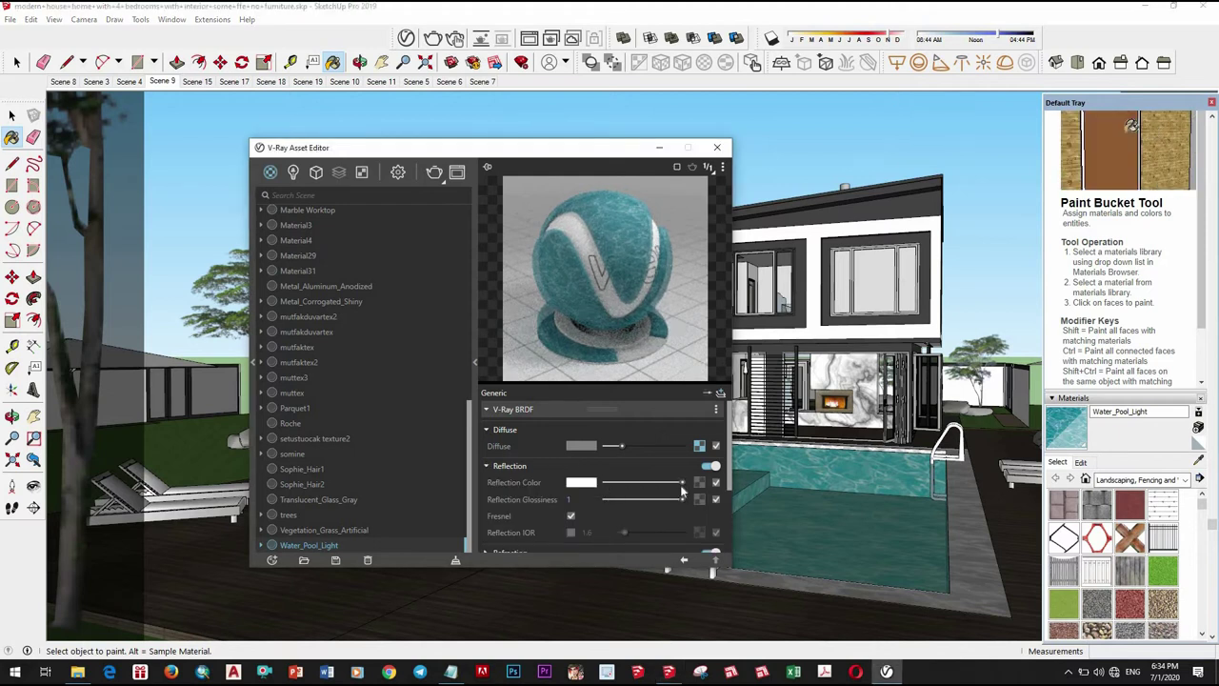
scroll(539, 529, down, 1)
click(509, 500)
scroll(551, 452, down, 1)
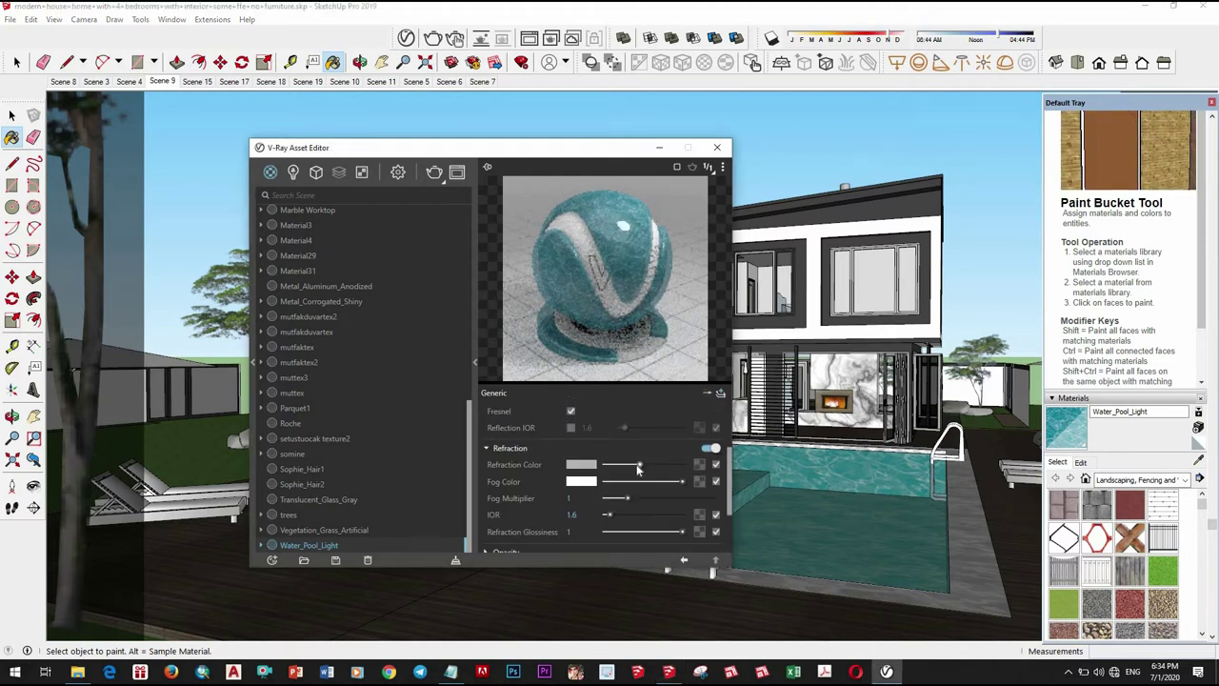
click(676, 465)
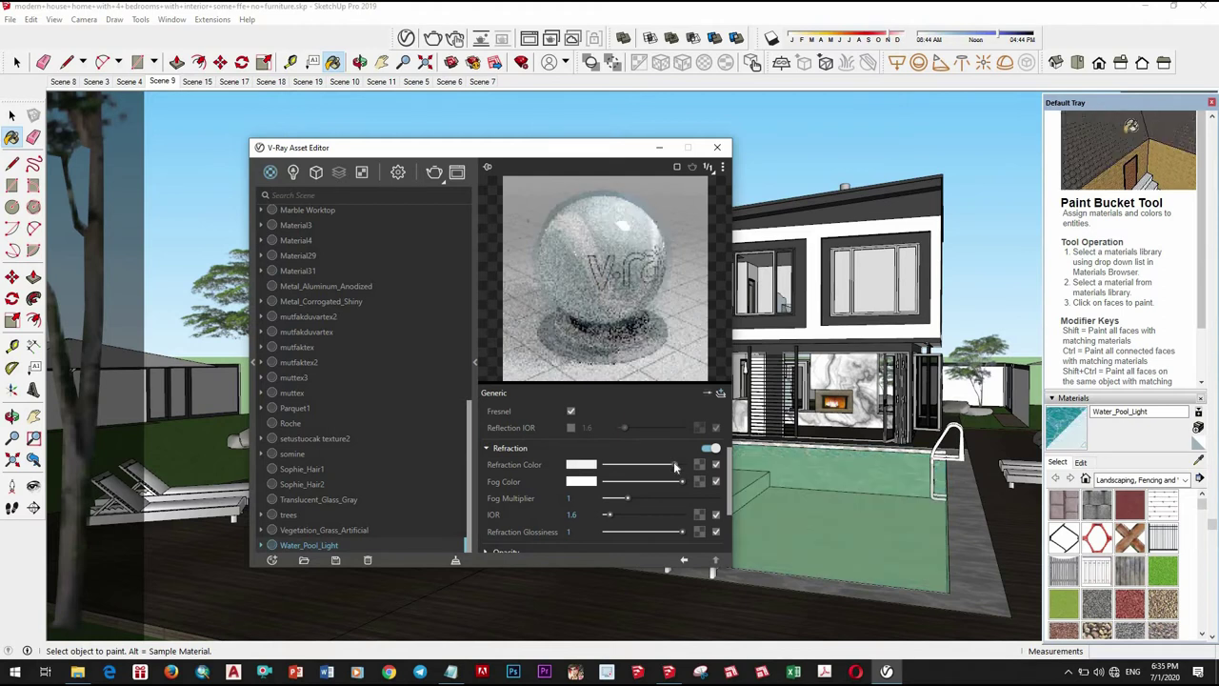
drag(674, 465, 660, 465)
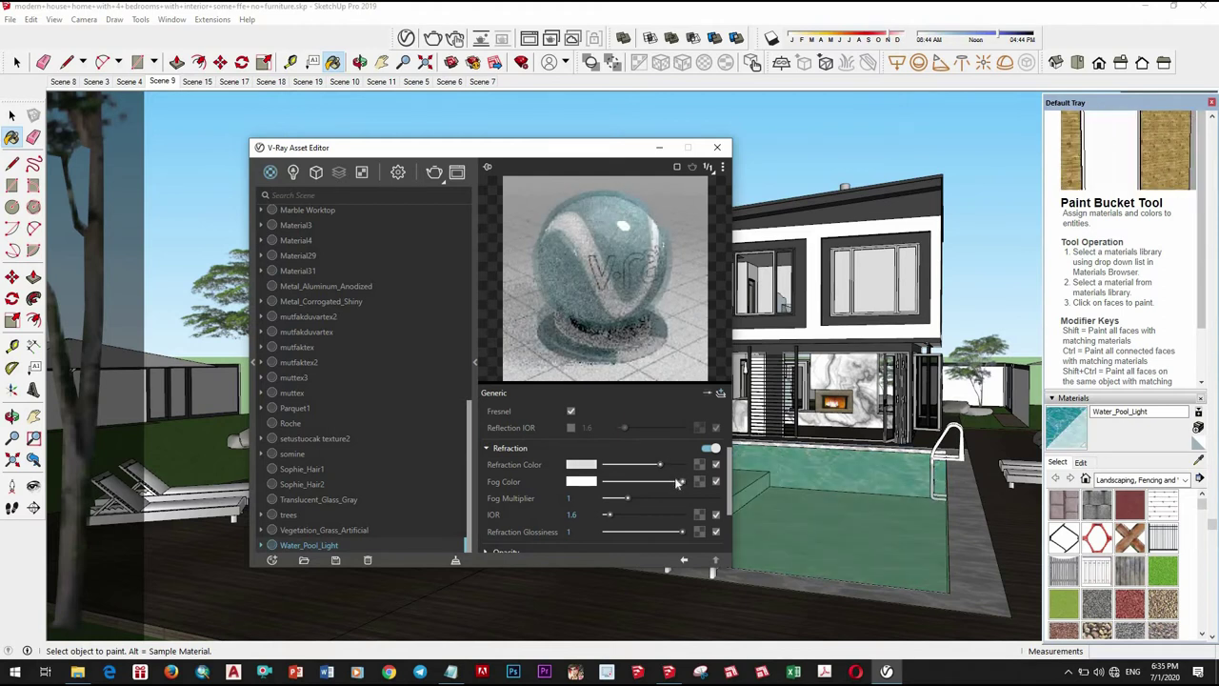
click(717, 147)
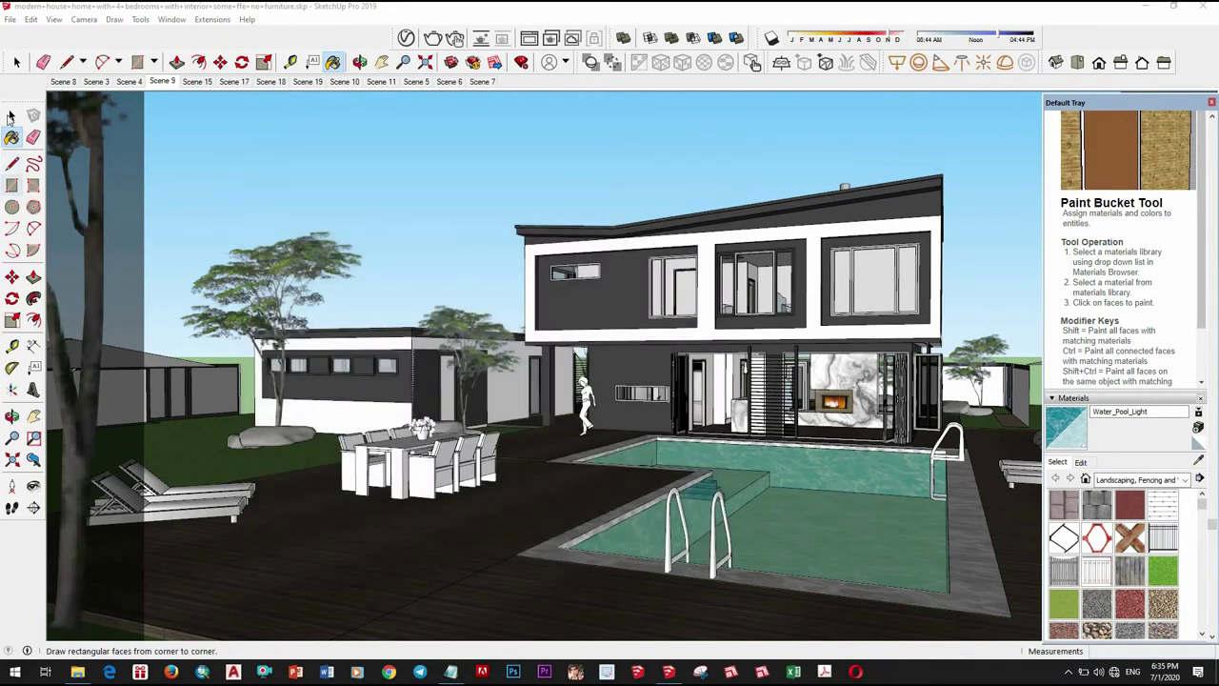
Render the Scene 9 pool view in V-Ray, zoom around to check the water, then close it
click(407, 38)
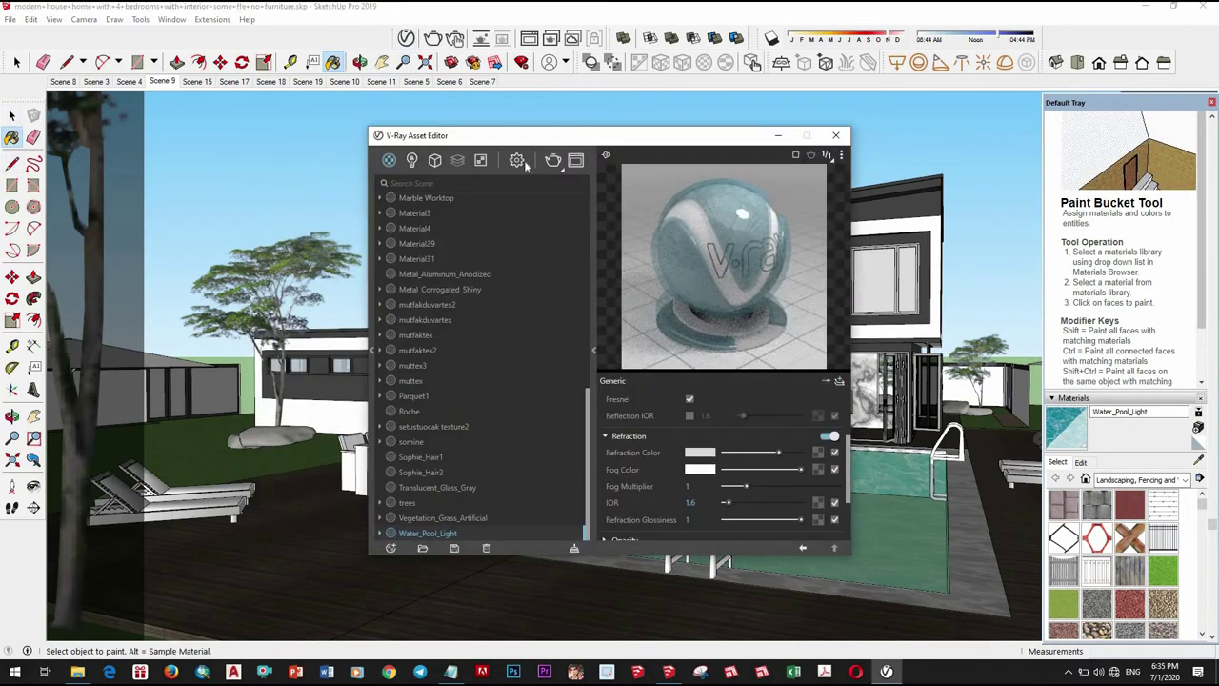
click(517, 160)
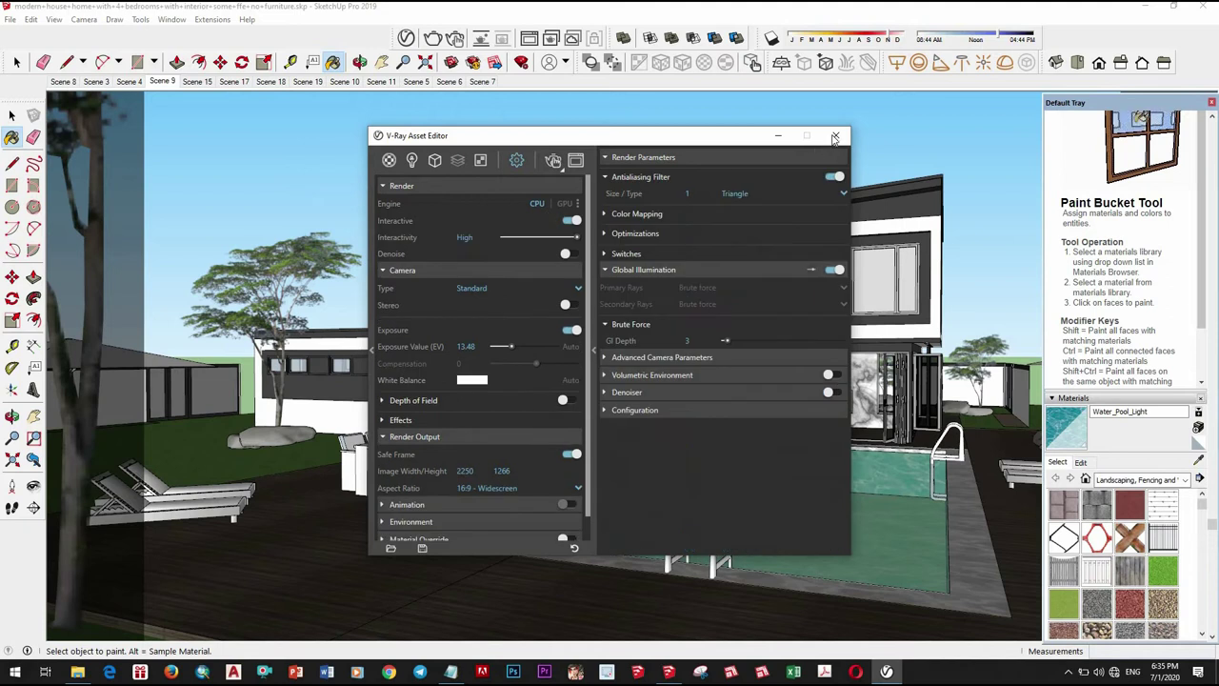
click(456, 38)
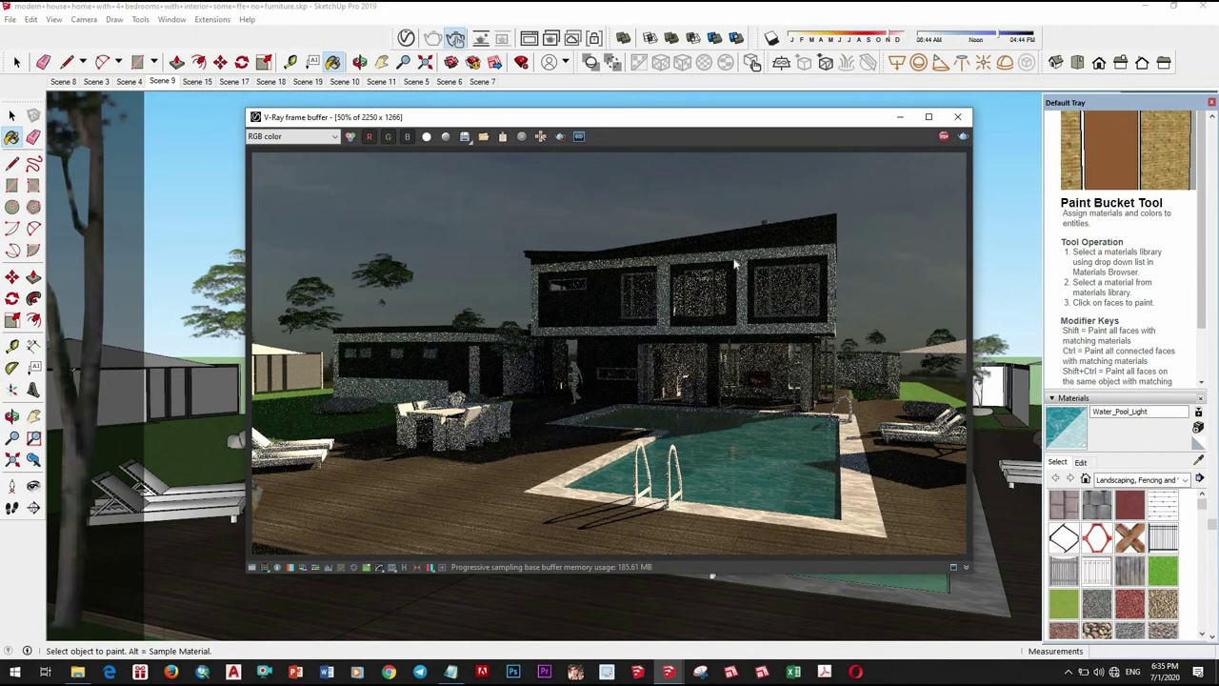
scroll(705, 325, up, 3)
scroll(667, 324, down, 1)
scroll(610, 324, down, 3)
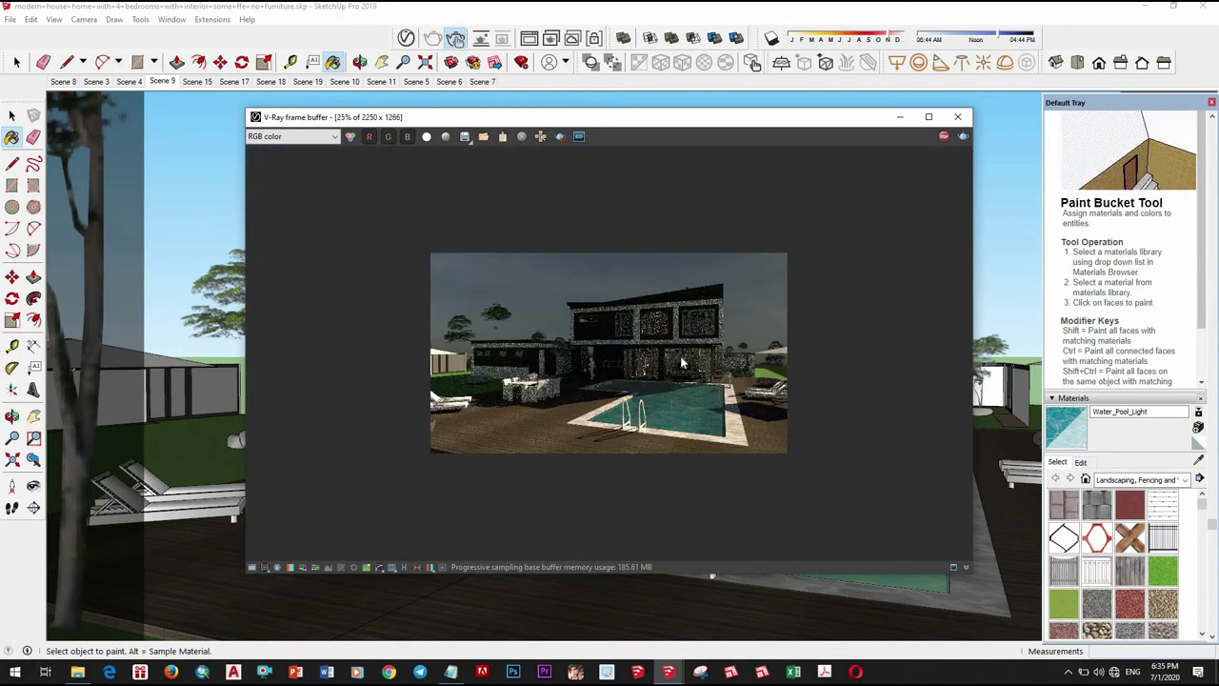
scroll(552, 322, up, 1)
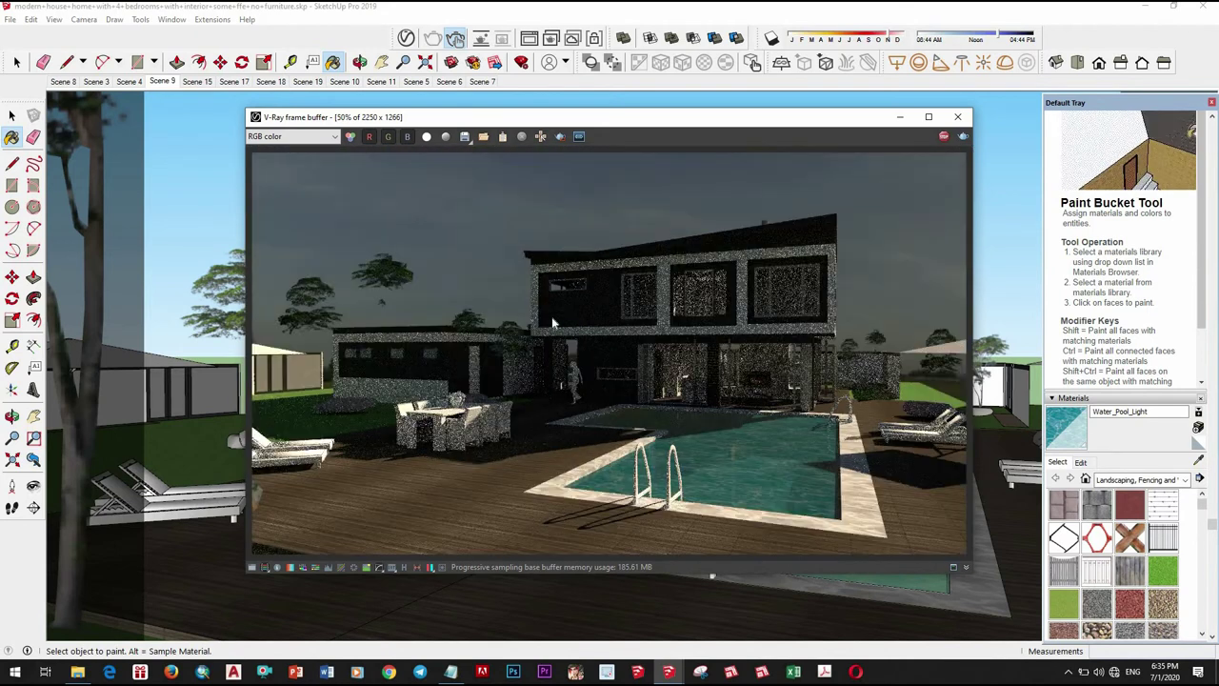
click(958, 118)
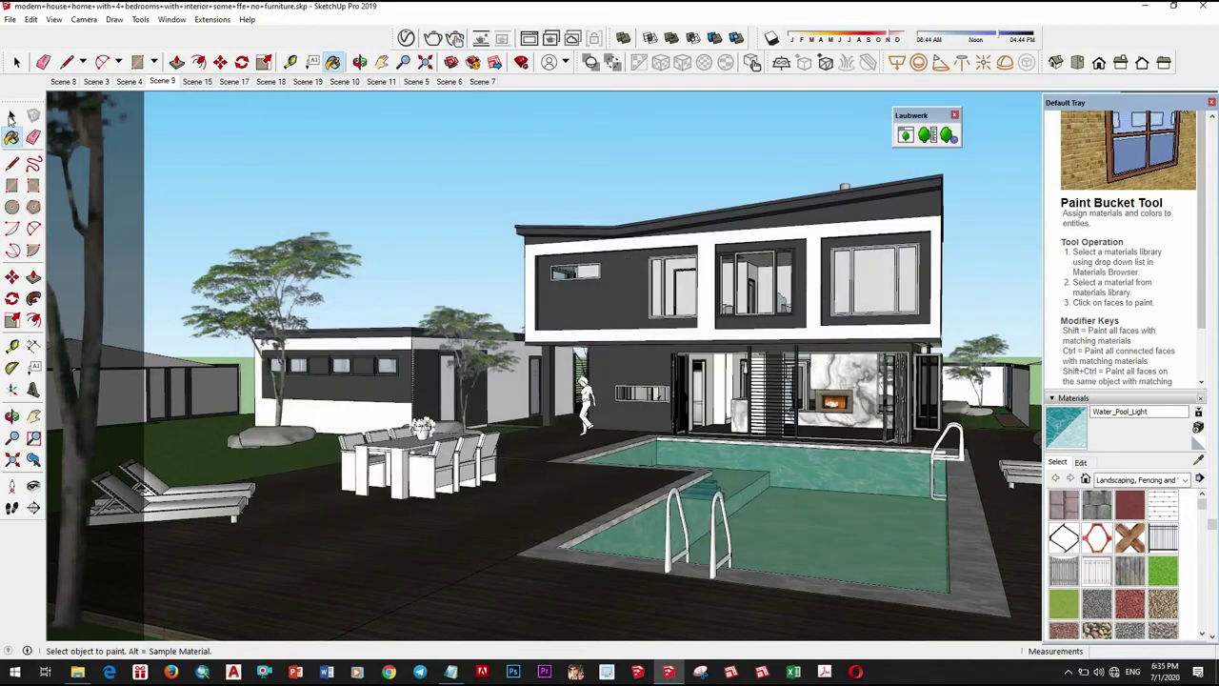
Switch to Scene 8, review the V-Ray settings, and render the house front view
click(63, 81)
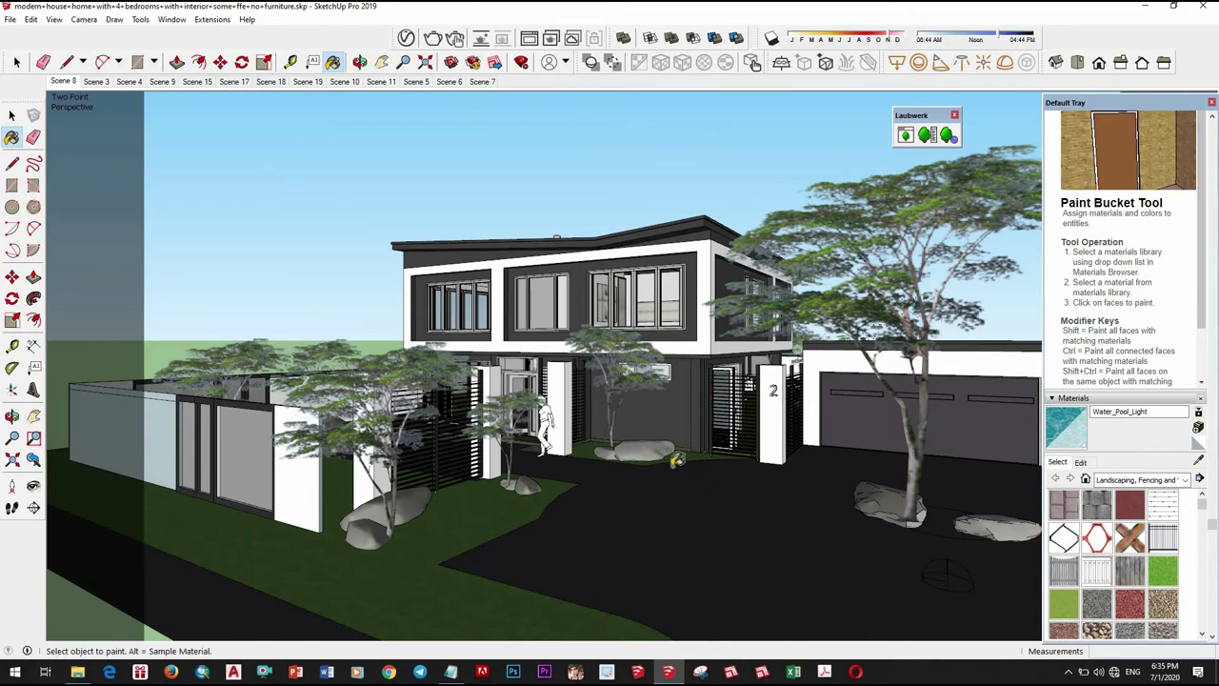
click(406, 38)
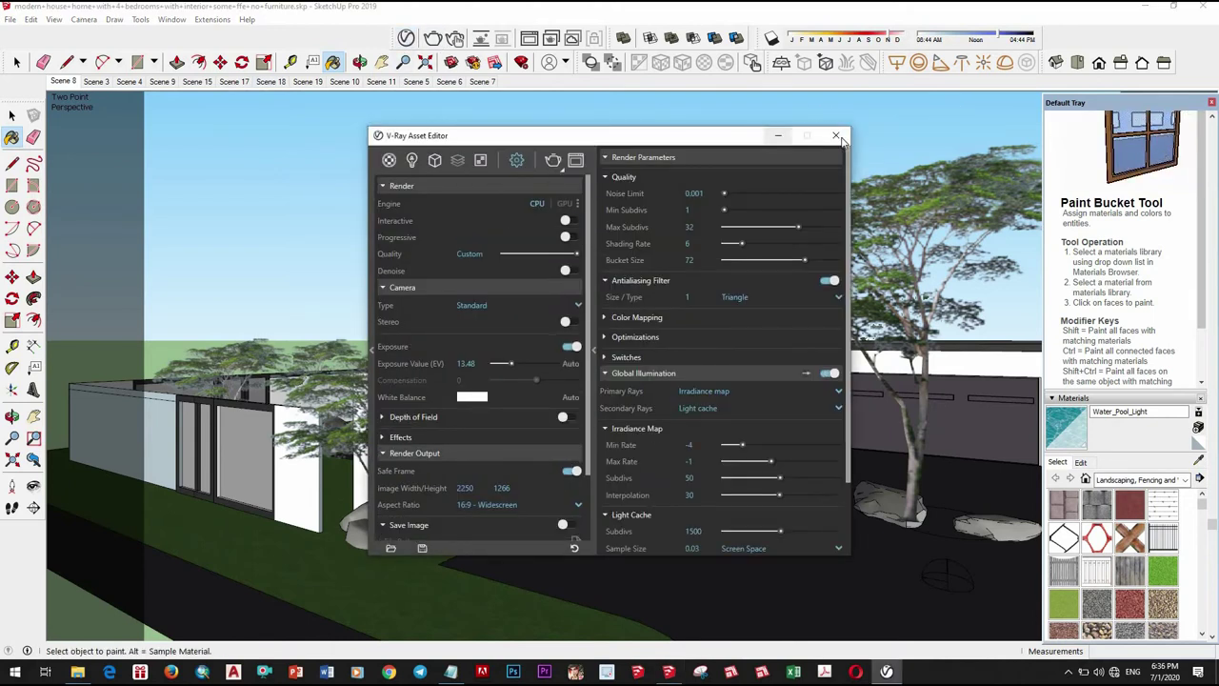
click(835, 135)
click(433, 38)
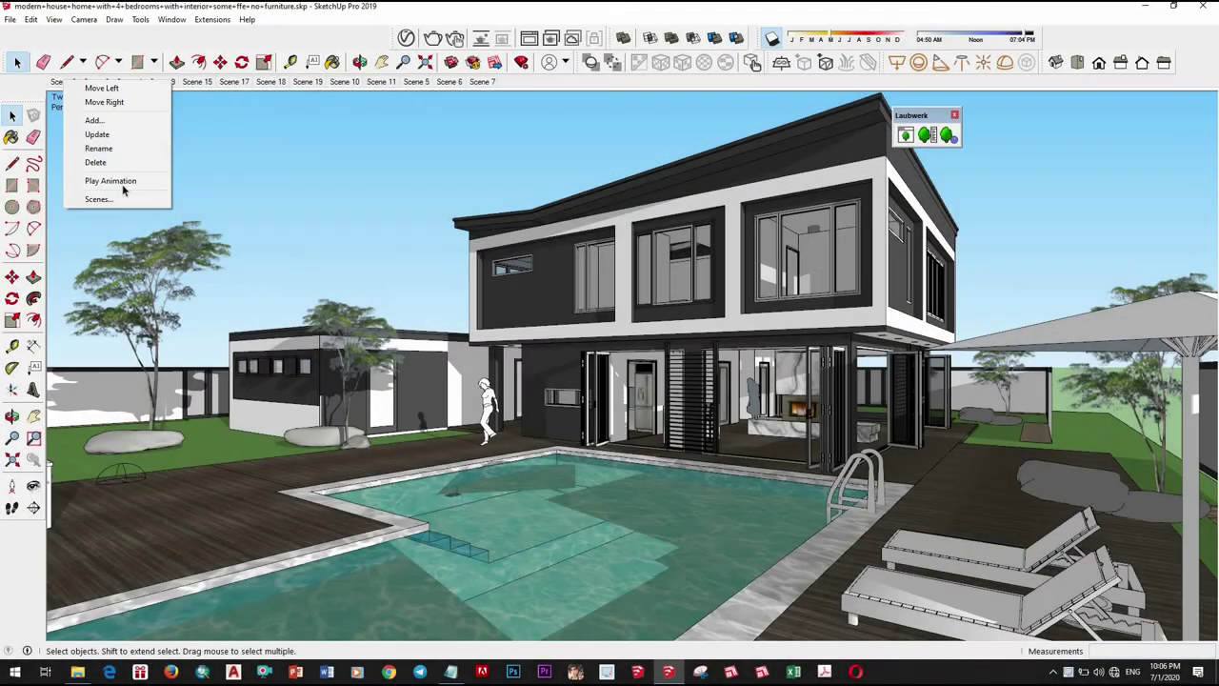
Play the scene animation through all saved views of the house
click(115, 184)
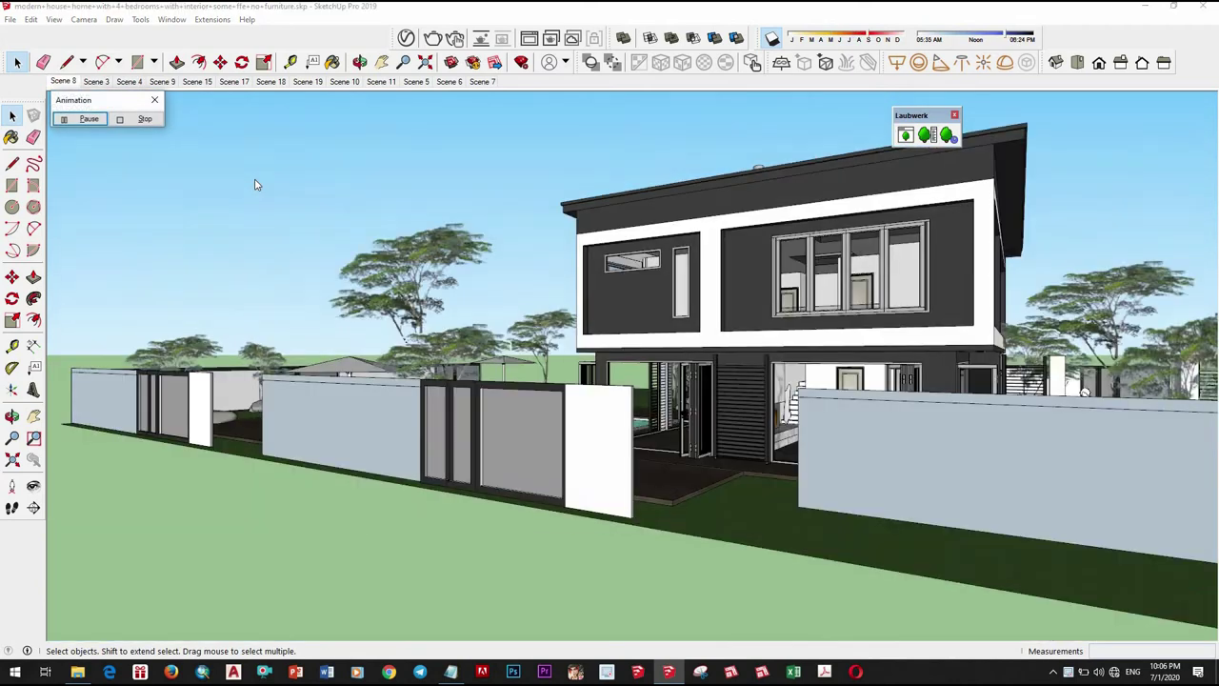